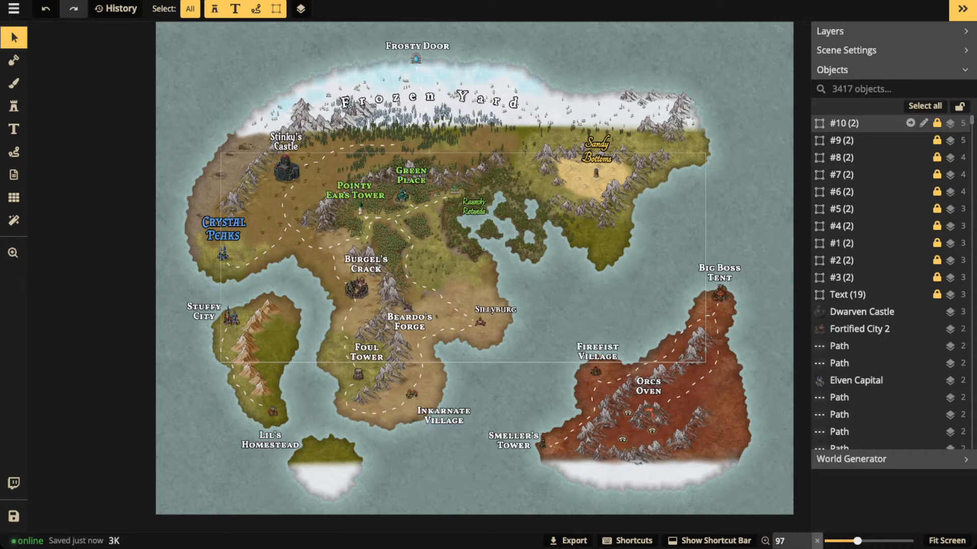
# Raise the #10 title group's opacity to 1 and delete the group from the map.
pyautogui.click(854, 124)
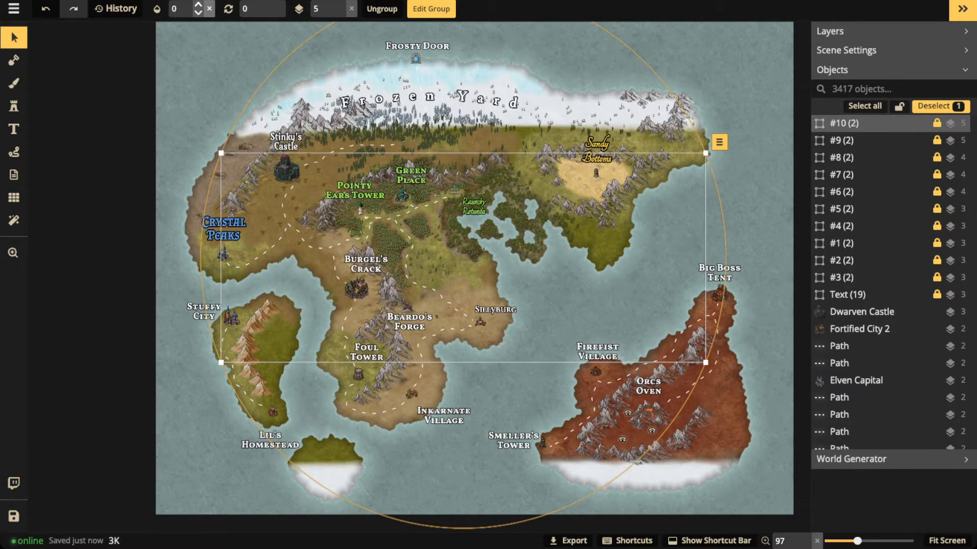
pyautogui.click(197, 5)
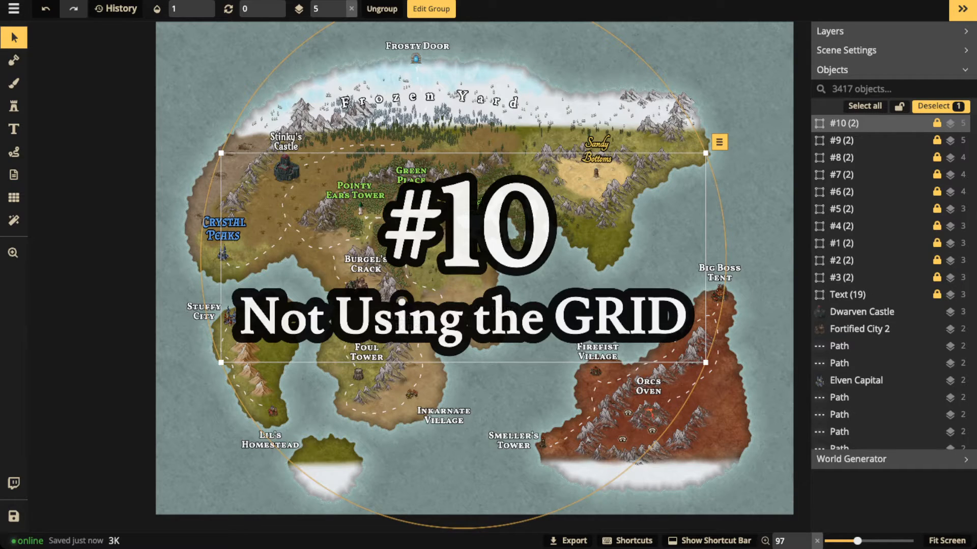
pyautogui.press('Delete')
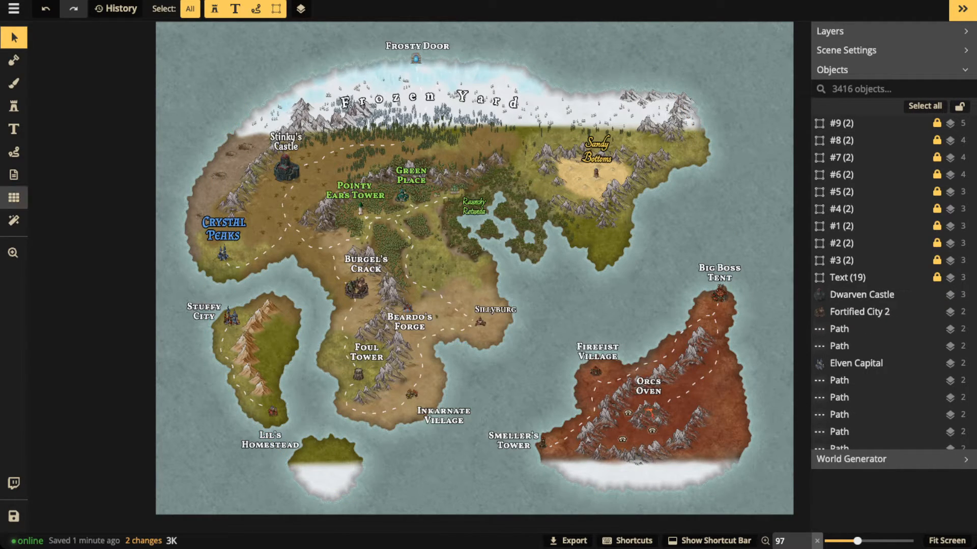
# Show the square grid over the map.
pyautogui.click(13, 197)
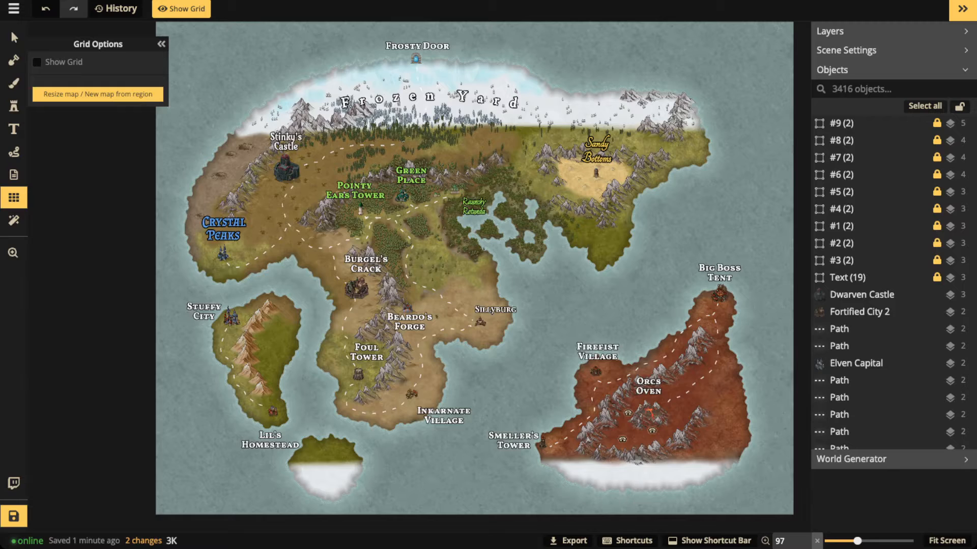
pyautogui.click(37, 62)
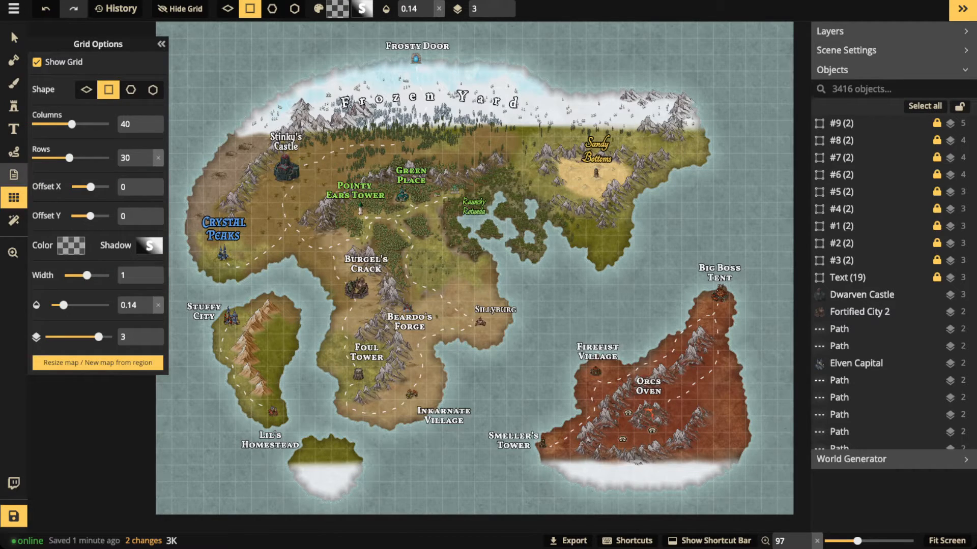
# Draw a temporary yellow free-hand path circling and linking Crystal Peaks and Stinky's Castle, and delete it.
pyautogui.click(14, 220)
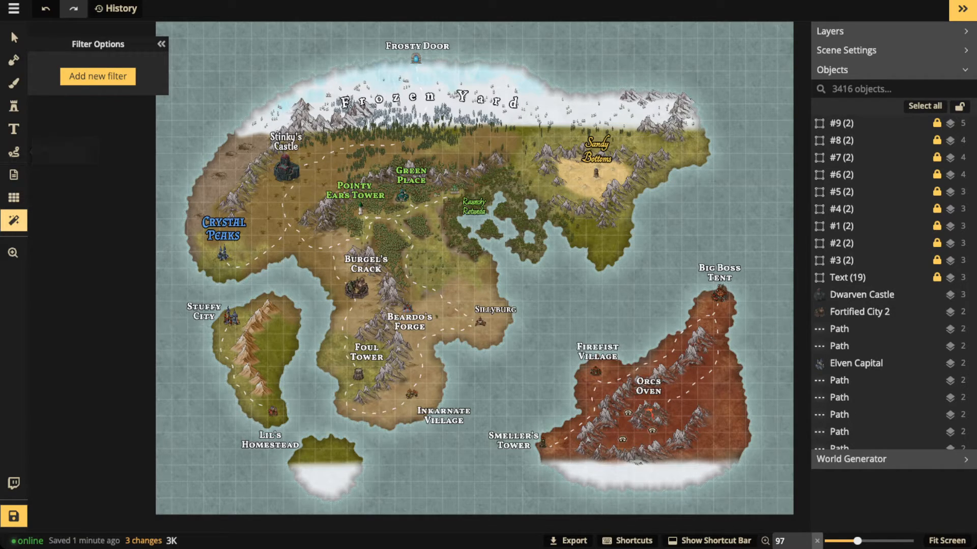
pyautogui.click(14, 152)
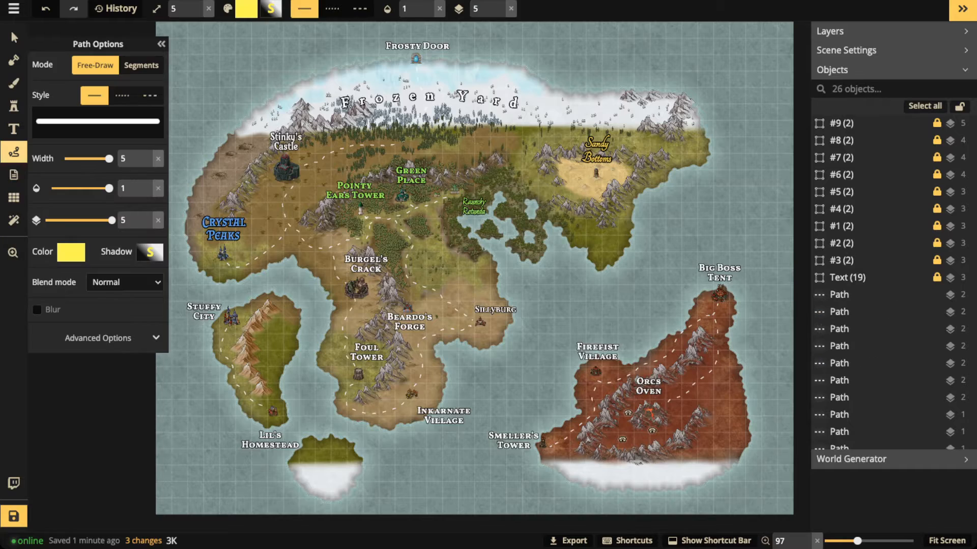
pyautogui.moveTo(218, 236)
pyautogui.mouseDown()
pyautogui.moveTo(213, 269)
pyautogui.moveTo(220, 241)
pyautogui.moveTo(271, 175)
pyautogui.mouseUp()
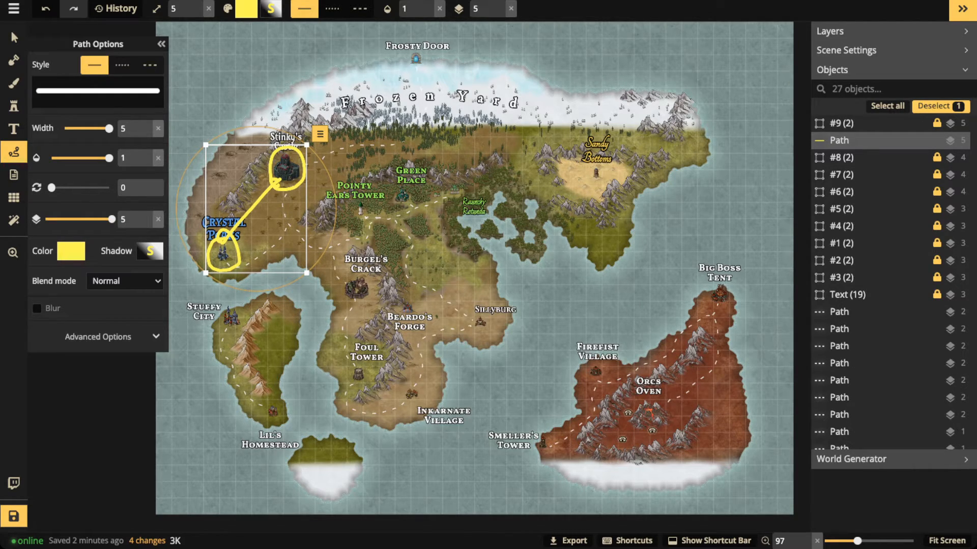
pyautogui.press('Delete')
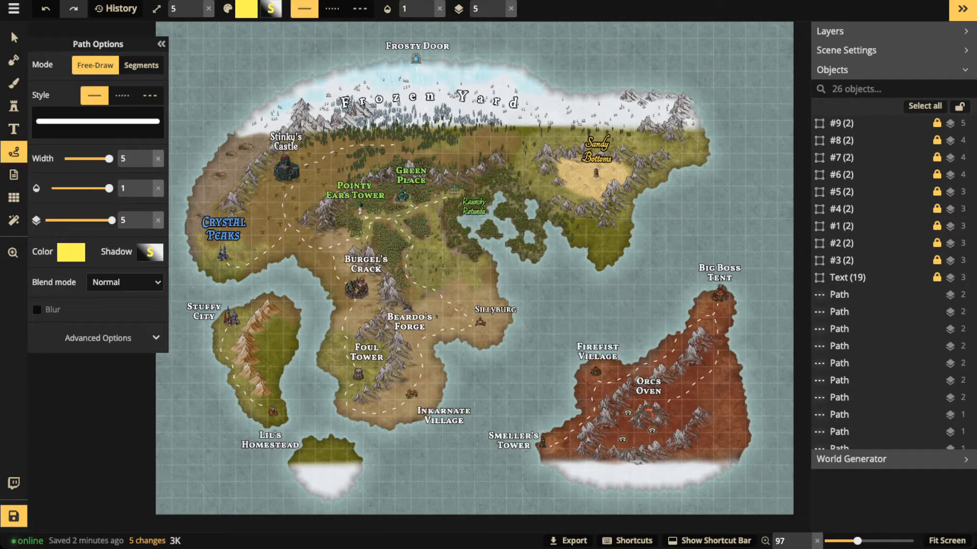
# Outline a single grid cell south of Stinky's Castle with a yellow path and delete the outline.
pyautogui.moveTo(268, 204)
pyautogui.mouseDown()
pyautogui.moveTo(268, 218)
pyautogui.moveTo(287, 219)
pyautogui.moveTo(267, 202)
pyautogui.mouseUp()
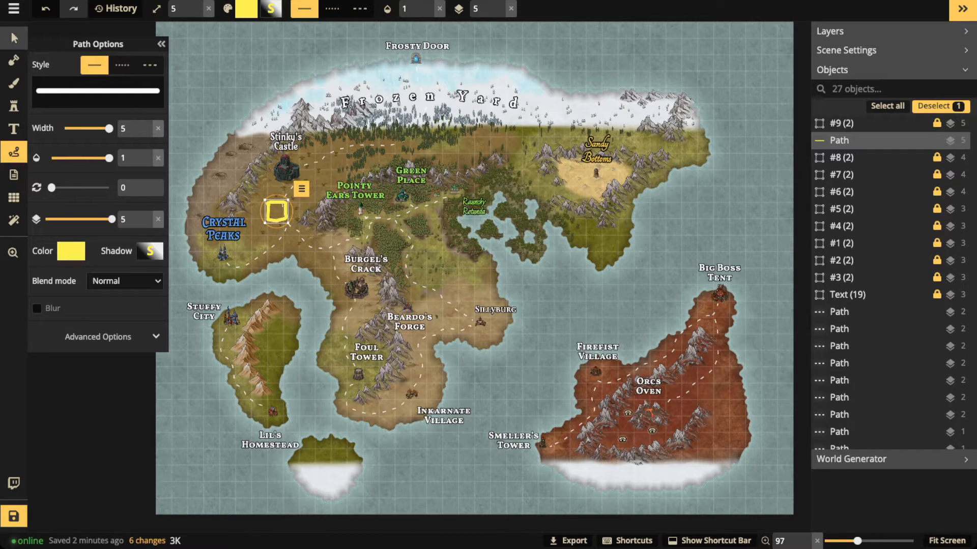
pyautogui.click(14, 38)
pyautogui.press('Delete')
# Hide the map grid.
pyautogui.click(13, 197)
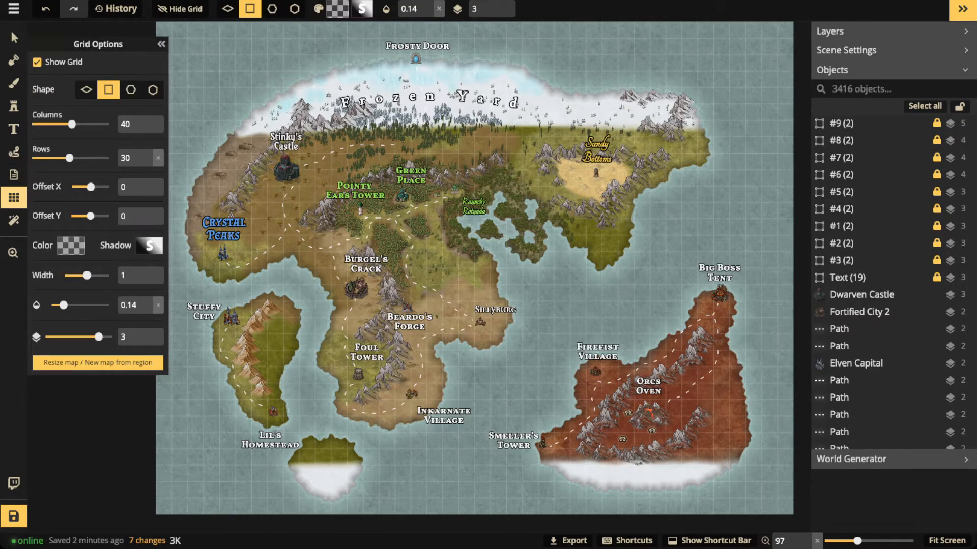
pyautogui.click(38, 63)
# Raise the #9 title group's opacity to 1 and delete the group.
pyautogui.click(842, 123)
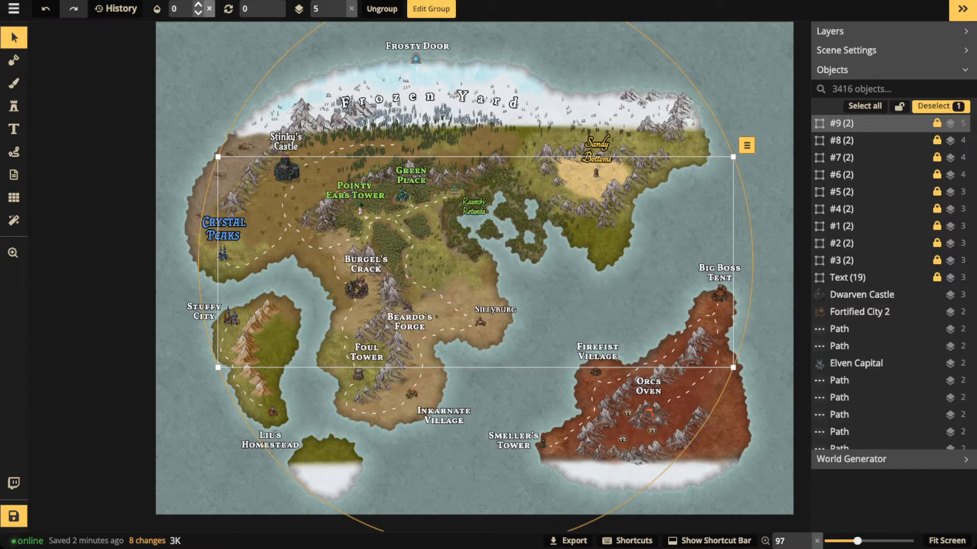
pyautogui.click(209, 9)
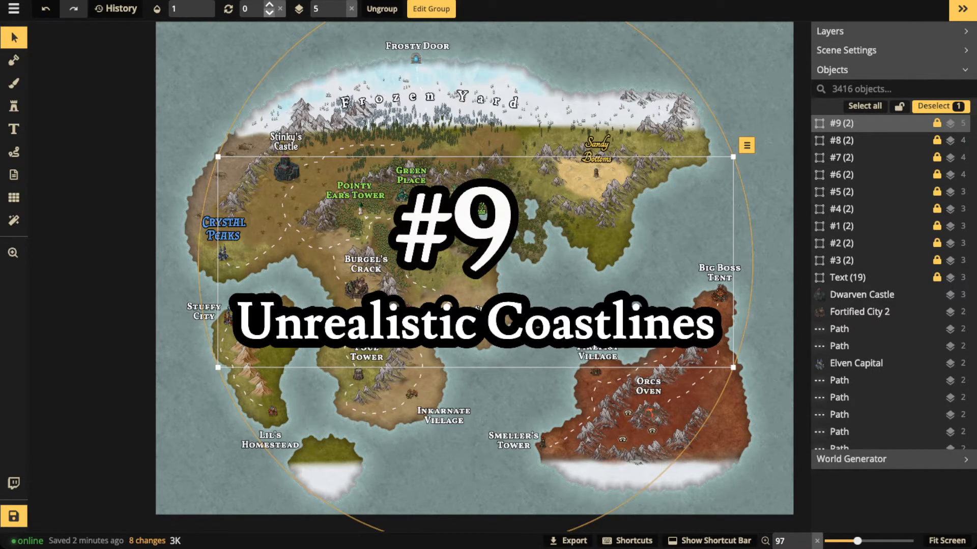
pyautogui.press('Delete')
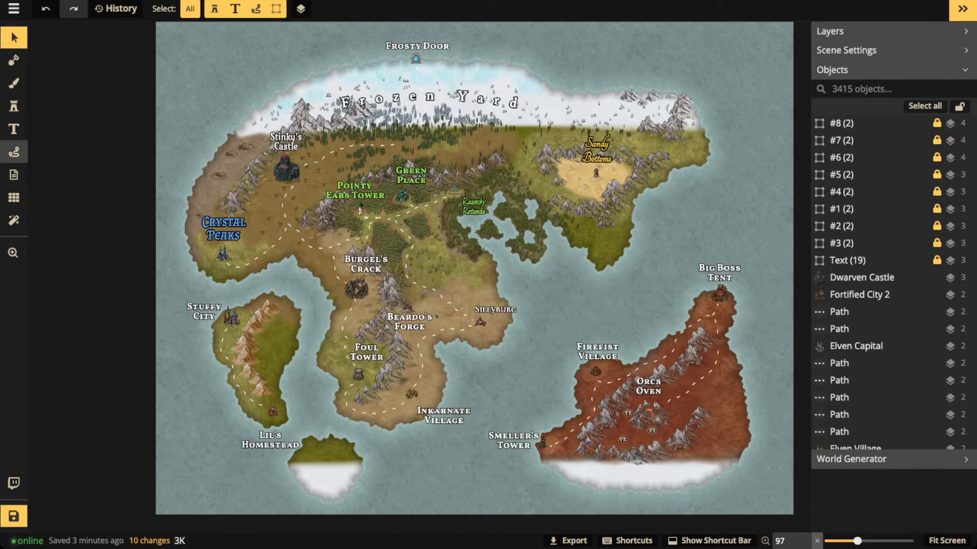
# Trace the main continent's western coastline with a yellow path from Frozen Yard to Inkarnate Village, and delete the path.
pyautogui.click(13, 151)
pyautogui.moveTo(303, 83)
pyautogui.mouseDown()
pyautogui.moveTo(207, 158)
pyautogui.moveTo(201, 272)
pyautogui.moveTo(324, 265)
pyautogui.moveTo(325, 361)
pyautogui.moveTo(377, 423)
pyautogui.moveTo(394, 425)
pyautogui.mouseUp()
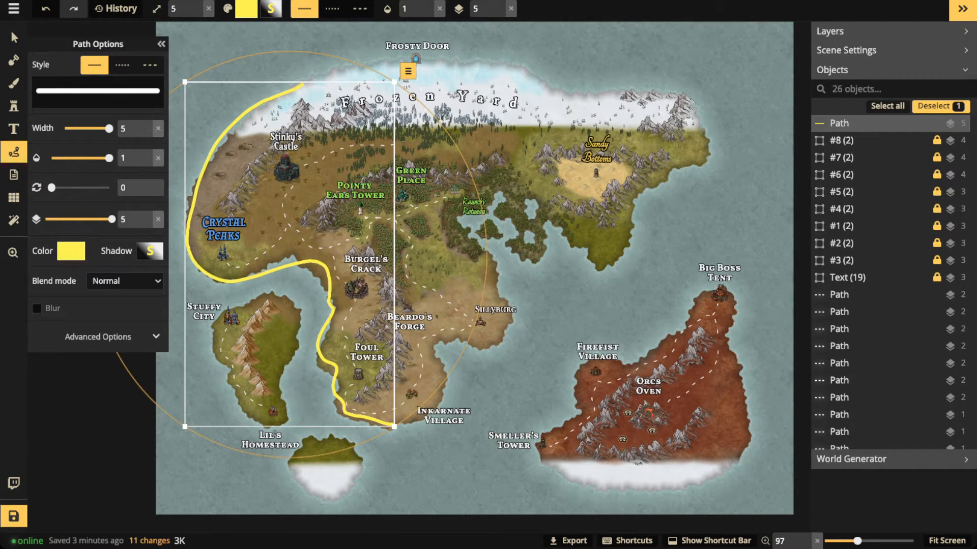
pyautogui.press('Delete')
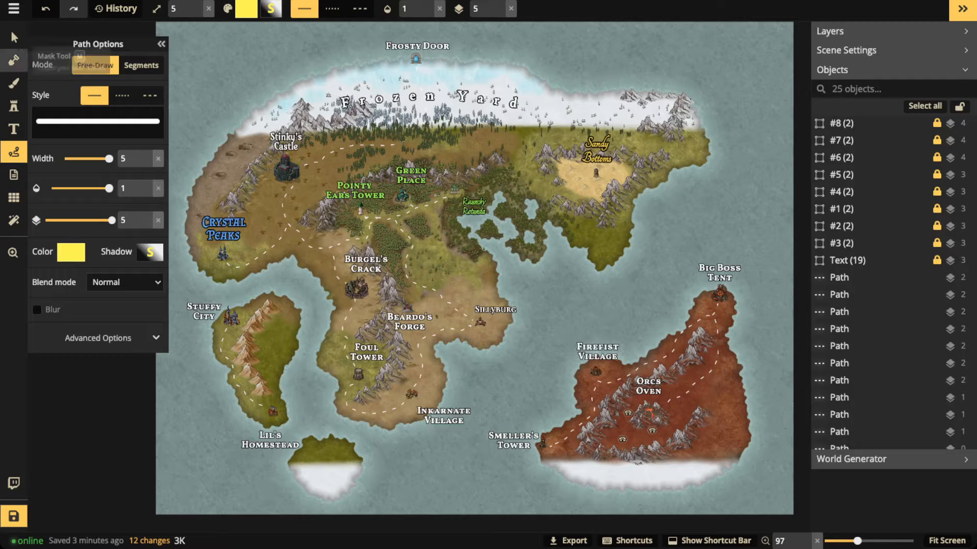
# Configure the Mask tool to subtract land with a round brush of size 7.
pyautogui.click(13, 60)
pyautogui.click(136, 125)
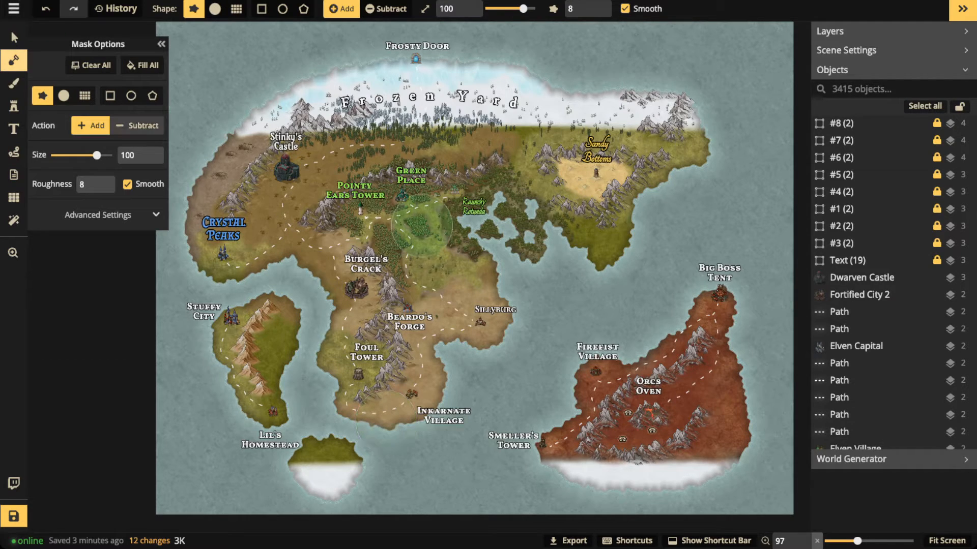
pyautogui.moveTo(97, 155); pyautogui.dragTo(74, 155)
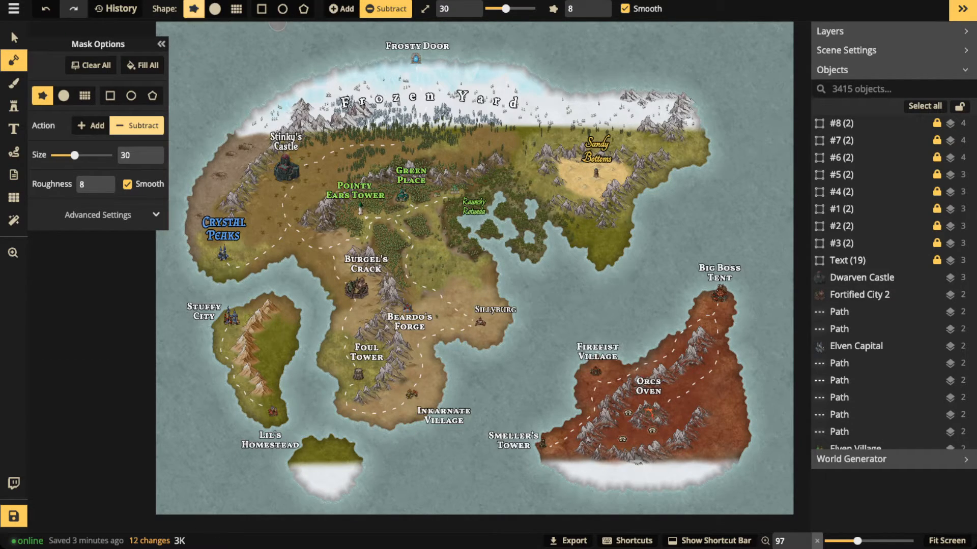
pyautogui.click(215, 9)
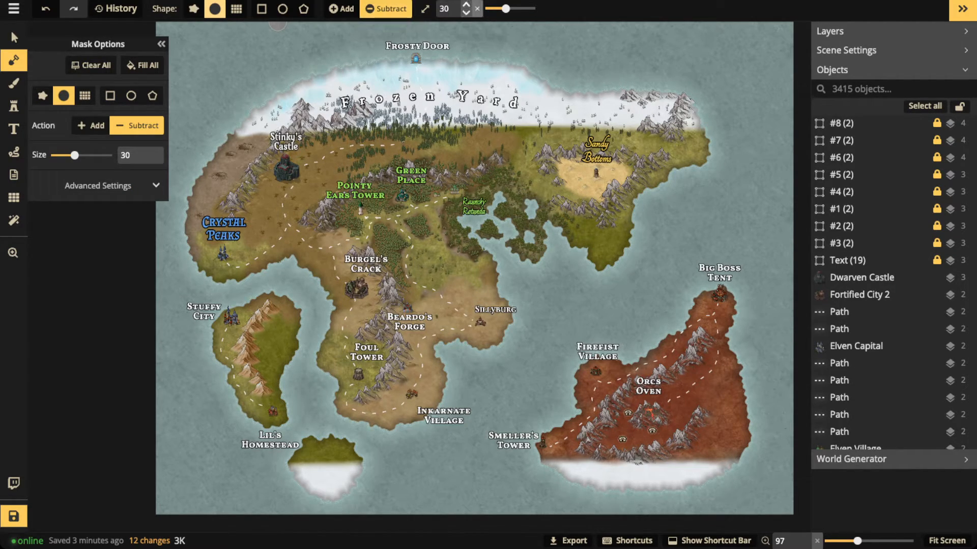
pyautogui.click(460, 8)
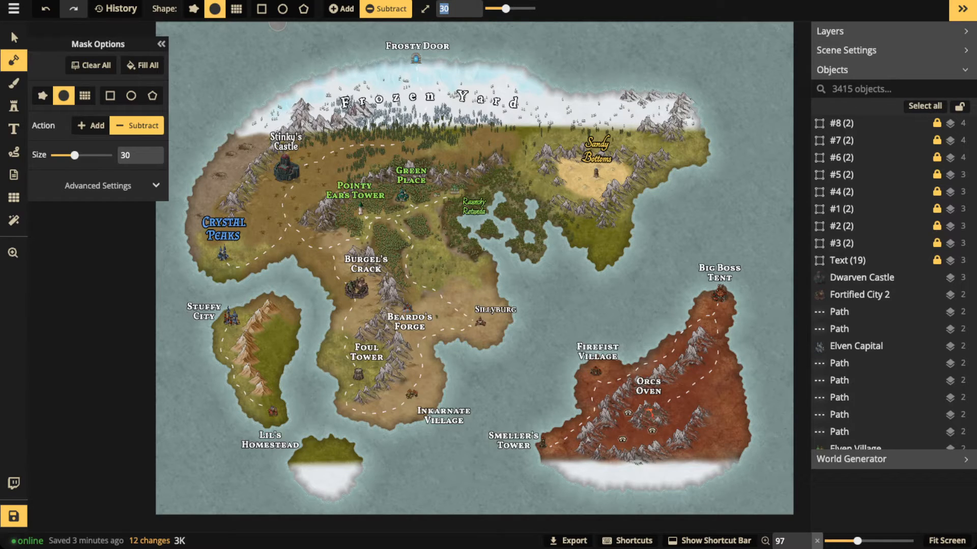
pyautogui.write('7')
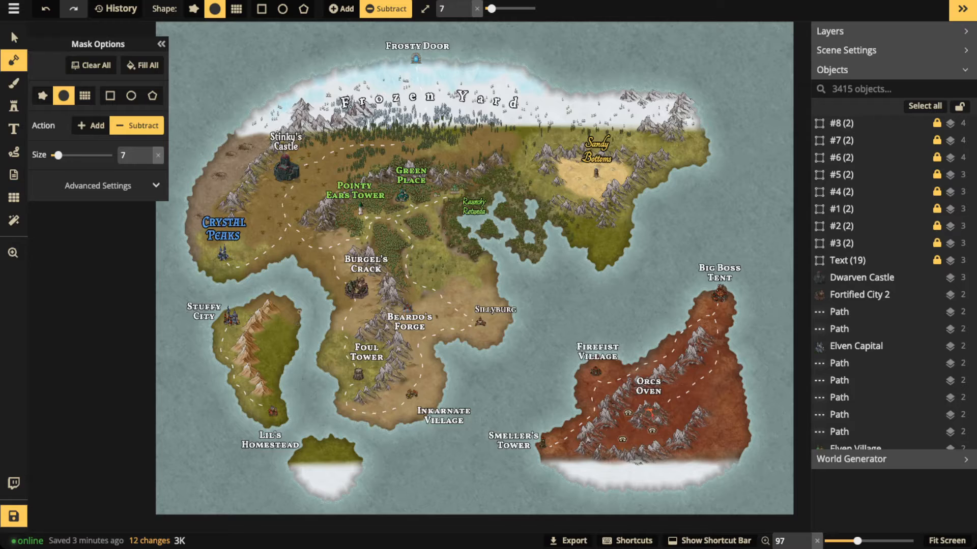
# Carve a channel that splits off an islet west of Foul Tower and cut a rounded bay north of Sillyburg.
pyautogui.moveTo(328, 330)
pyautogui.mouseDown()
pyautogui.moveTo(331, 345)
pyautogui.moveTo(317, 350)
pyautogui.moveTo(329, 337)
pyautogui.moveTo(317, 329)
pyautogui.mouseUp()
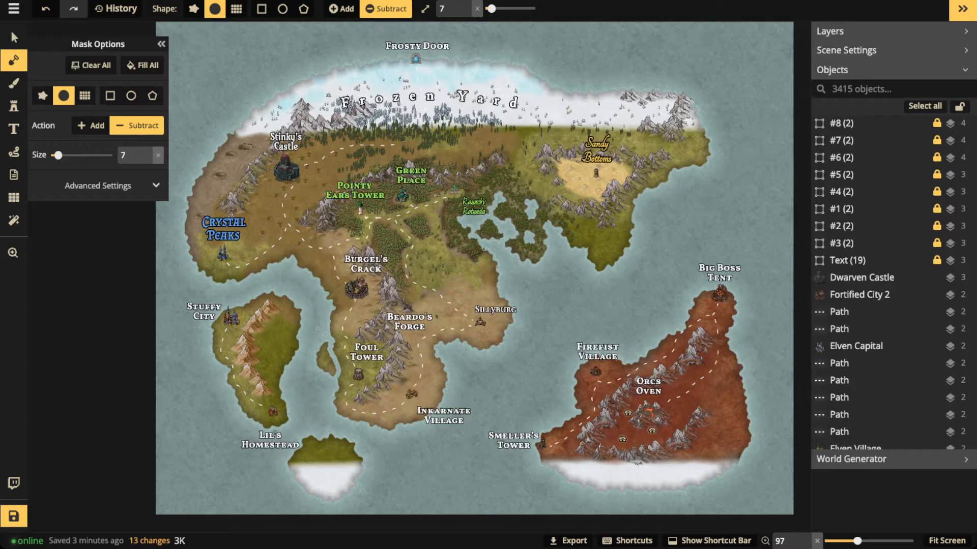
pyautogui.moveTo(498, 268); pyautogui.dragTo(477, 278)
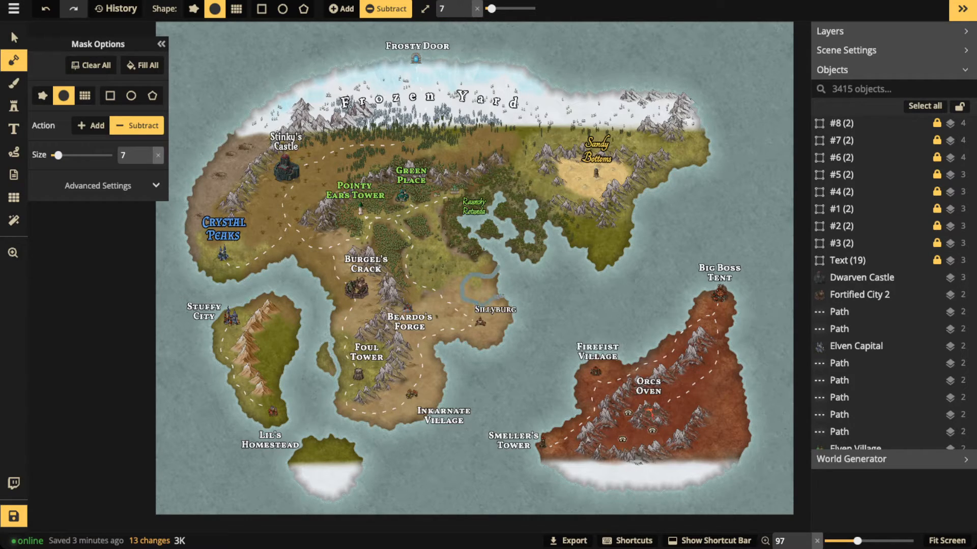
pyautogui.moveTo(473, 288)
pyautogui.mouseDown()
pyautogui.moveTo(498, 275)
pyautogui.moveTo(493, 296)
pyautogui.moveTo(501, 271)
pyautogui.moveTo(504, 285)
pyautogui.mouseUp()
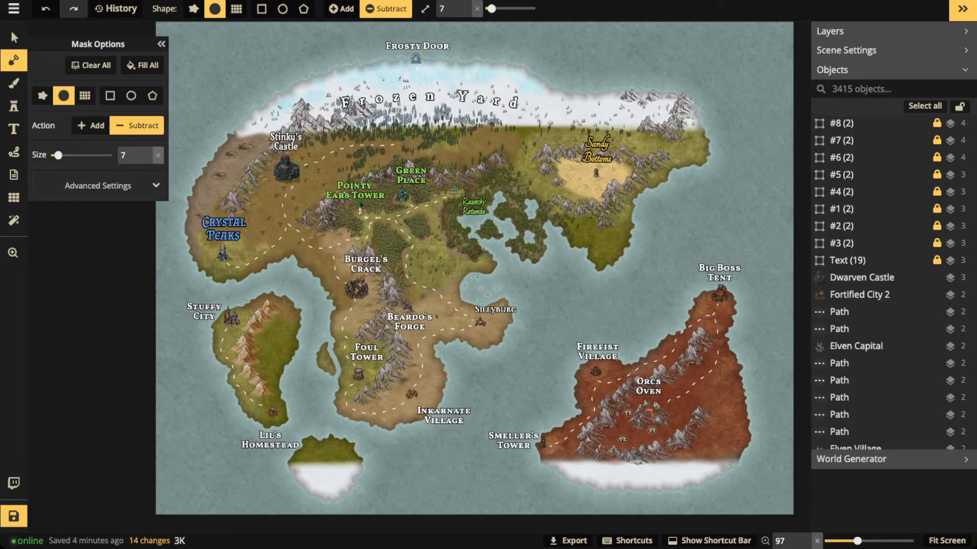
pyautogui.moveTo(501, 284)
pyautogui.mouseDown()
pyautogui.moveTo(485, 301)
pyautogui.moveTo(472, 279)
pyautogui.moveTo(465, 287)
pyautogui.mouseUp()
# Subtract small irregular inlets and islets along the northern Frozen Yard coastline on both sides of Frosty Door.
pyautogui.moveTo(373, 57)
pyautogui.mouseDown()
pyautogui.moveTo(390, 73)
pyautogui.moveTo(404, 69)
pyautogui.mouseUp()
pyautogui.moveTo(401, 68)
pyautogui.mouseDown()
pyautogui.moveTo(431, 59)
pyautogui.moveTo(406, 52)
pyautogui.mouseUp()
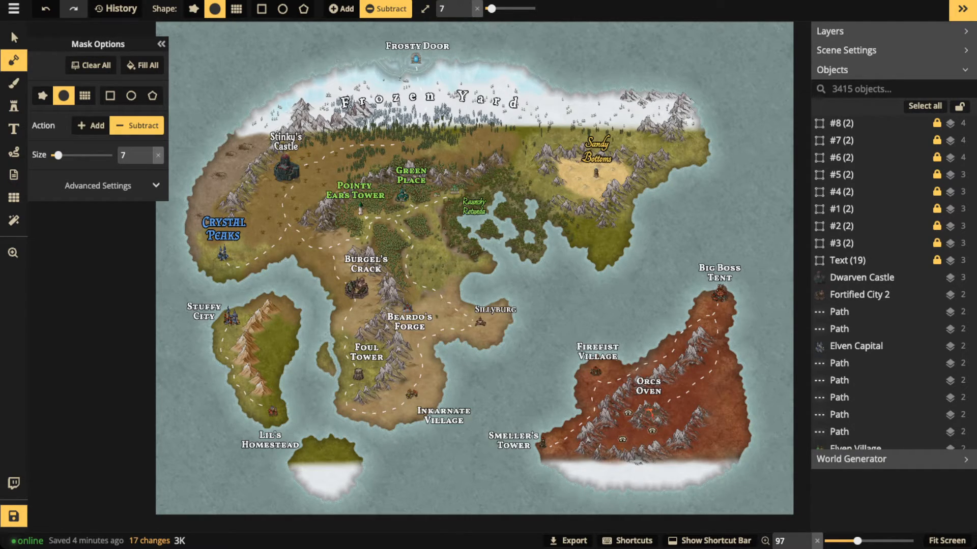
pyautogui.moveTo(337, 60)
pyautogui.mouseDown()
pyautogui.moveTo(329, 89)
pyautogui.moveTo(293, 87)
pyautogui.moveTo(335, 72)
pyautogui.mouseUp()
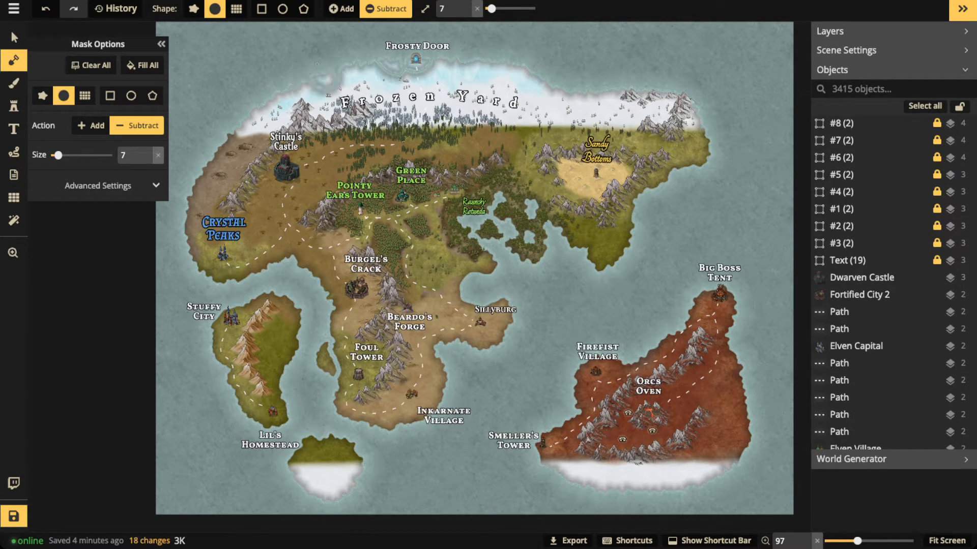
pyautogui.moveTo(431, 76)
pyautogui.mouseDown()
pyautogui.moveTo(443, 58)
pyautogui.moveTo(451, 76)
pyautogui.moveTo(446, 57)
pyautogui.moveTo(414, 87)
pyautogui.moveTo(417, 71)
pyautogui.moveTo(429, 80)
pyautogui.moveTo(492, 61)
pyautogui.moveTo(474, 59)
pyautogui.moveTo(494, 69)
pyautogui.moveTo(492, 57)
pyautogui.moveTo(524, 69)
pyautogui.moveTo(534, 97)
pyautogui.moveTo(549, 81)
pyautogui.moveTo(531, 76)
pyautogui.mouseUp()
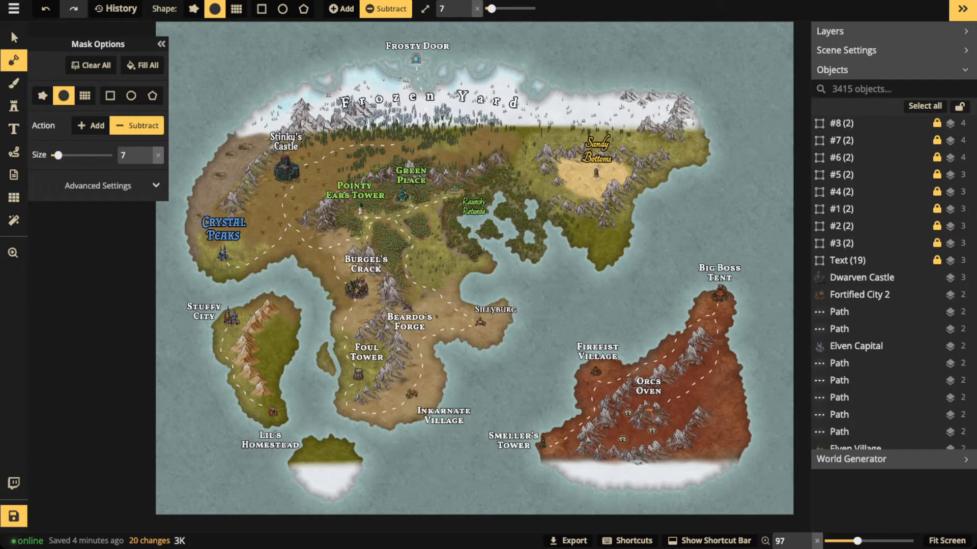
# Roughen the coastline with subtracted inlets at the peninsula south of Sandy Bottoms, Stuffy City's eastern shore and the coast around Crystal Peaks.
pyautogui.moveTo(586, 255)
pyautogui.mouseDown()
pyautogui.moveTo(603, 238)
pyautogui.moveTo(593, 259)
pyautogui.moveTo(616, 254)
pyautogui.mouseUp()
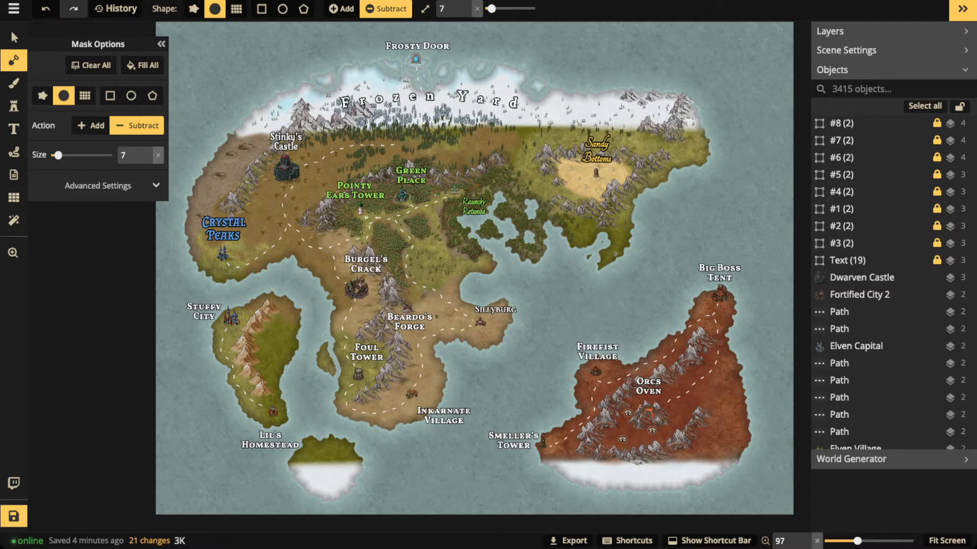
pyautogui.moveTo(299, 311)
pyautogui.mouseDown()
pyautogui.moveTo(270, 344)
pyautogui.moveTo(276, 366)
pyautogui.moveTo(291, 365)
pyautogui.moveTo(302, 321)
pyautogui.mouseUp()
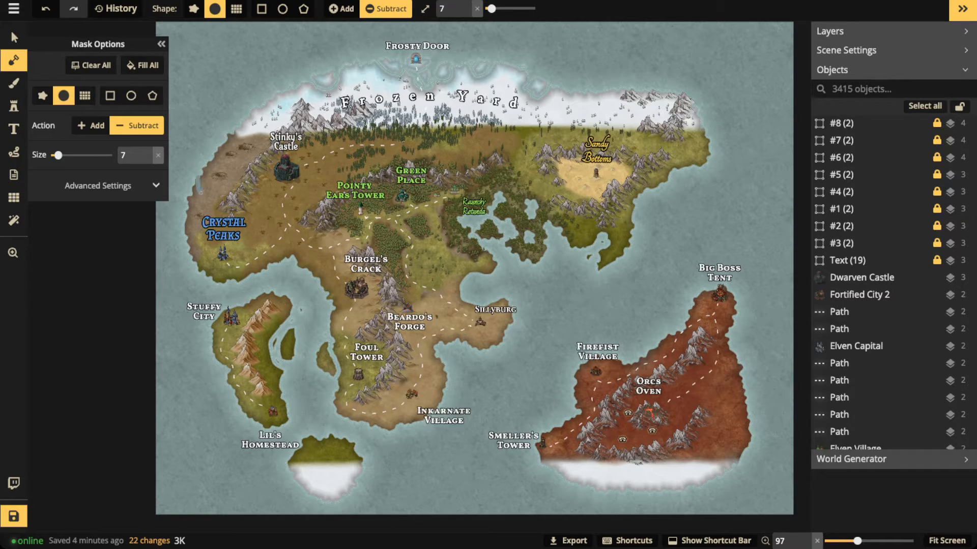
pyautogui.moveTo(199, 193)
pyautogui.mouseDown()
pyautogui.moveTo(193, 250)
pyautogui.moveTo(192, 190)
pyautogui.moveTo(196, 246)
pyautogui.moveTo(191, 195)
pyautogui.moveTo(199, 246)
pyautogui.moveTo(305, 257)
pyautogui.mouseUp()
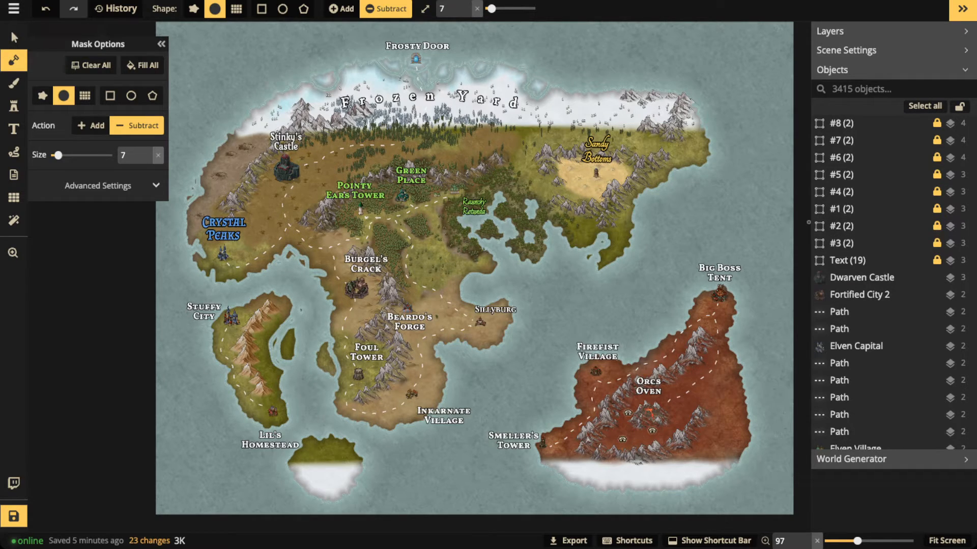
# Raise the #8 title group's opacity to 1 and delete the group.
pyautogui.click(864, 123)
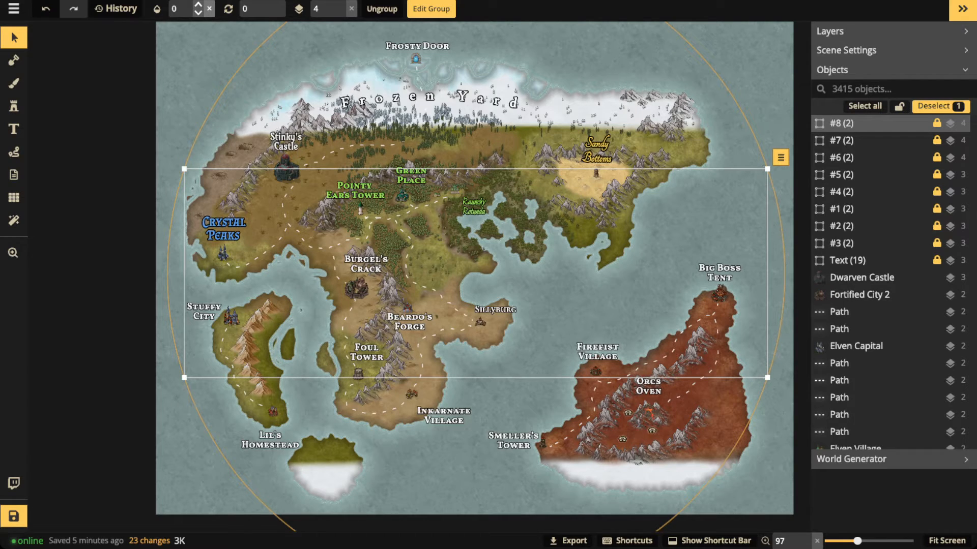
pyautogui.click(209, 8)
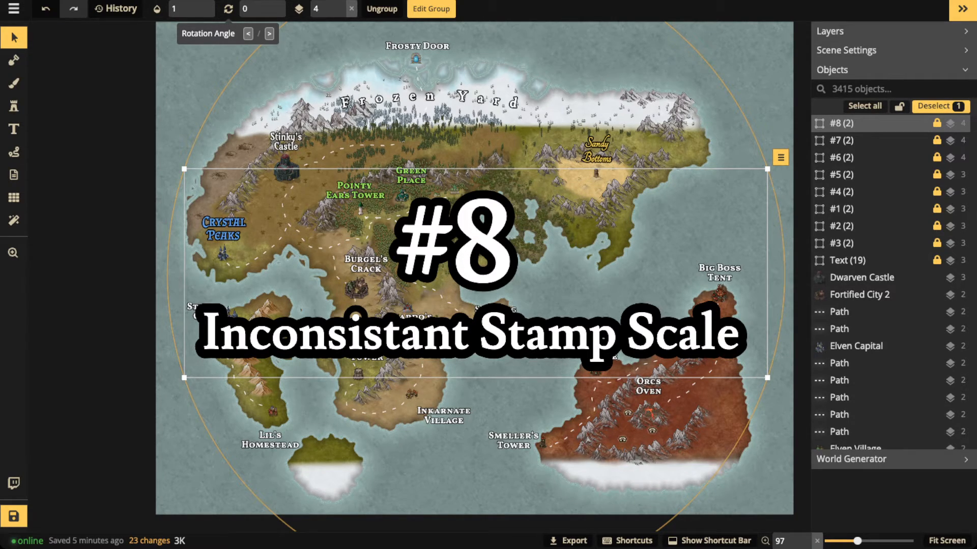
pyautogui.press('Delete')
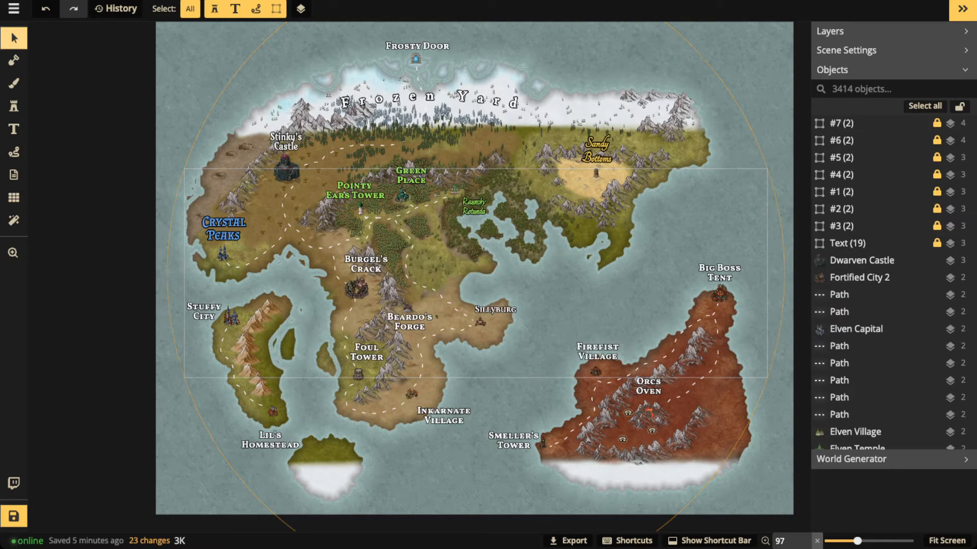
# Inspect the stamp options of the mountain west of Stinky's Castle and of the castle itself.
pyautogui.click(257, 169)
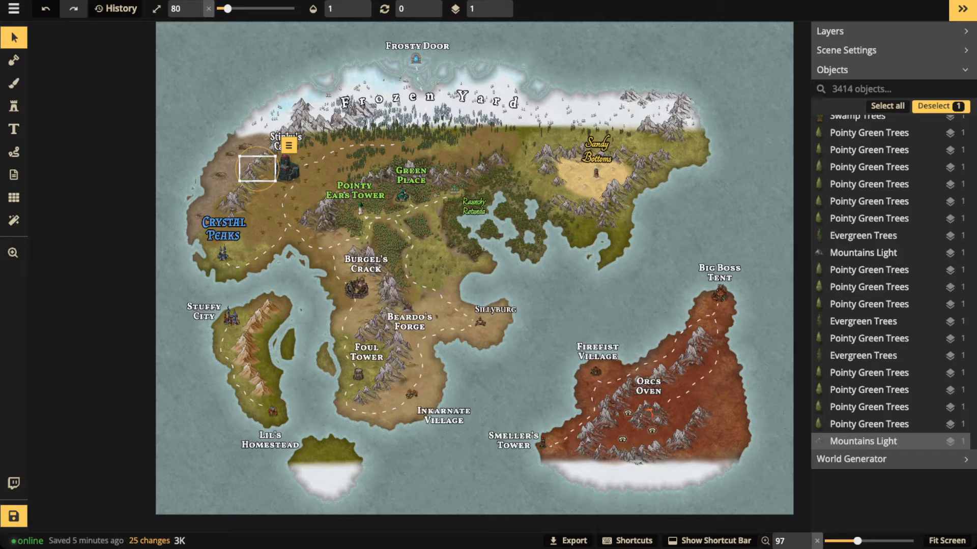
pyautogui.click(14, 38)
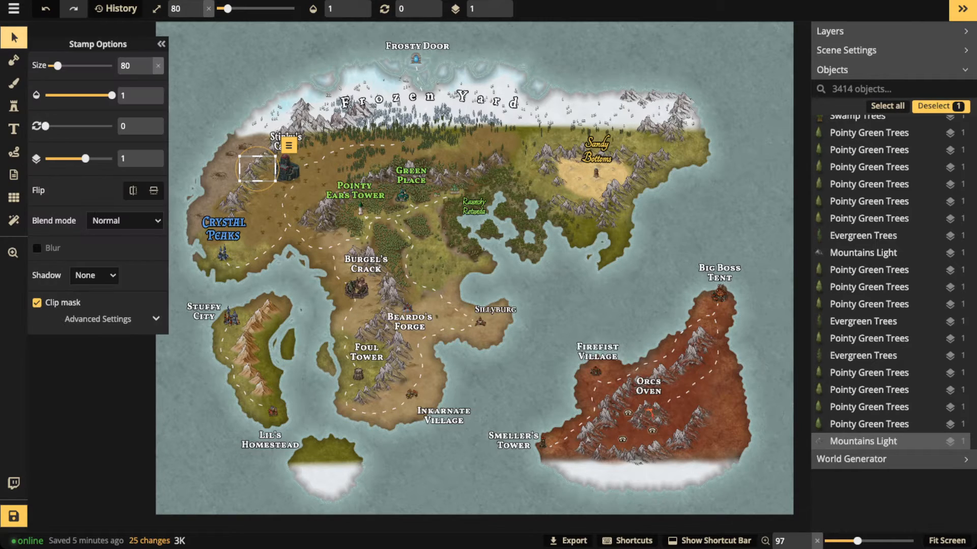
pyautogui.click(288, 169)
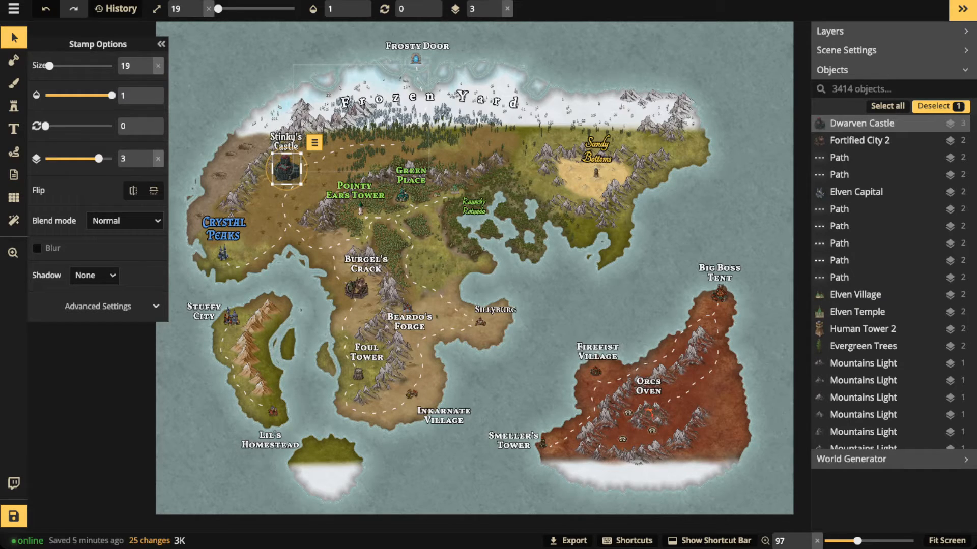
pyautogui.press('Escape')
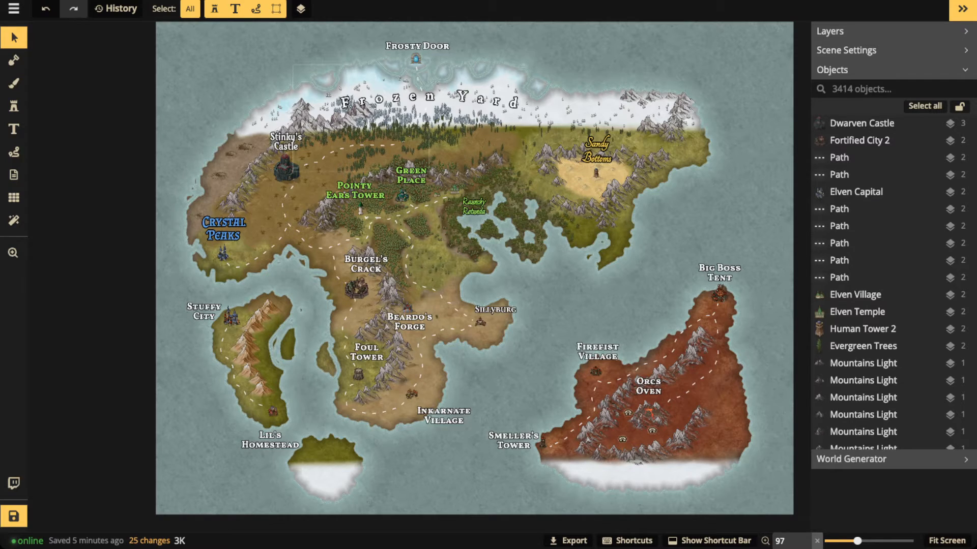
# Raise the #7 title group's opacity to 1 and delete the group.
pyautogui.scroll(2, 890, 260)
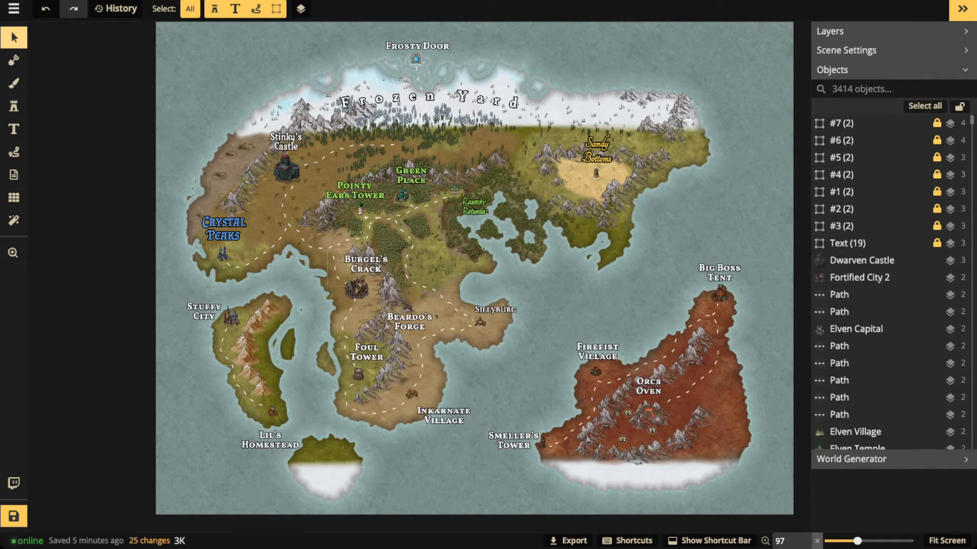
pyautogui.click(842, 124)
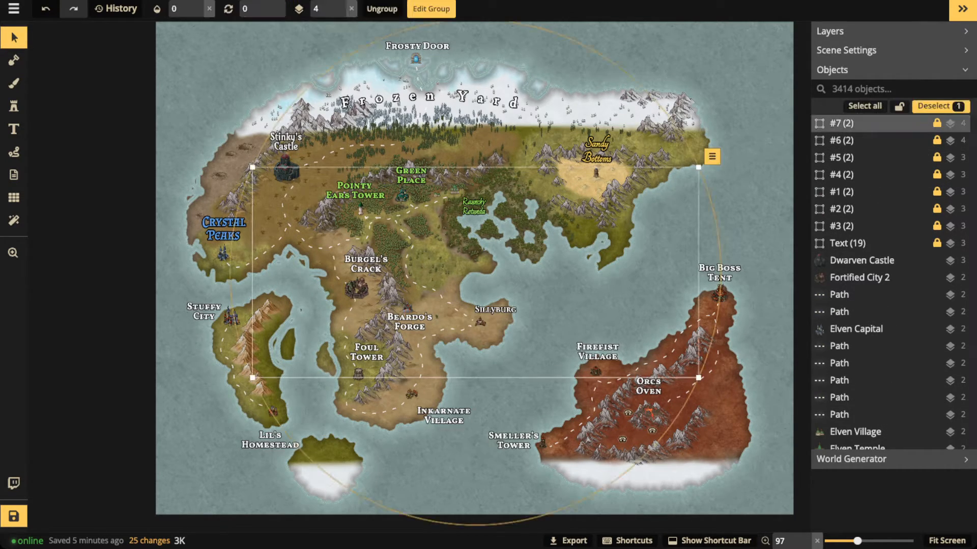
pyautogui.click(209, 8)
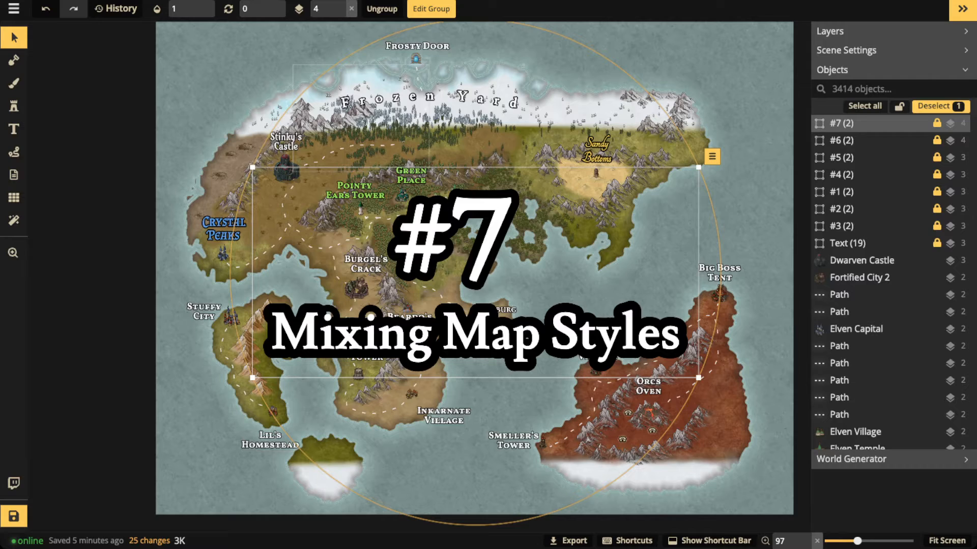
pyautogui.press('Delete')
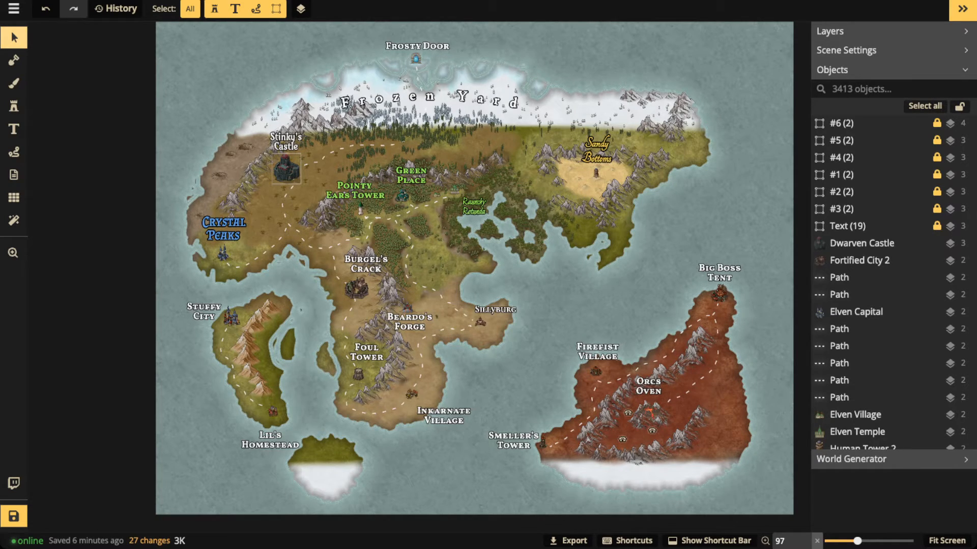
# Compare the art style of the Stinky's Castle stamp with the Pointy Ears Tower stamp up close.
pyautogui.scroll(5, 287, 172)
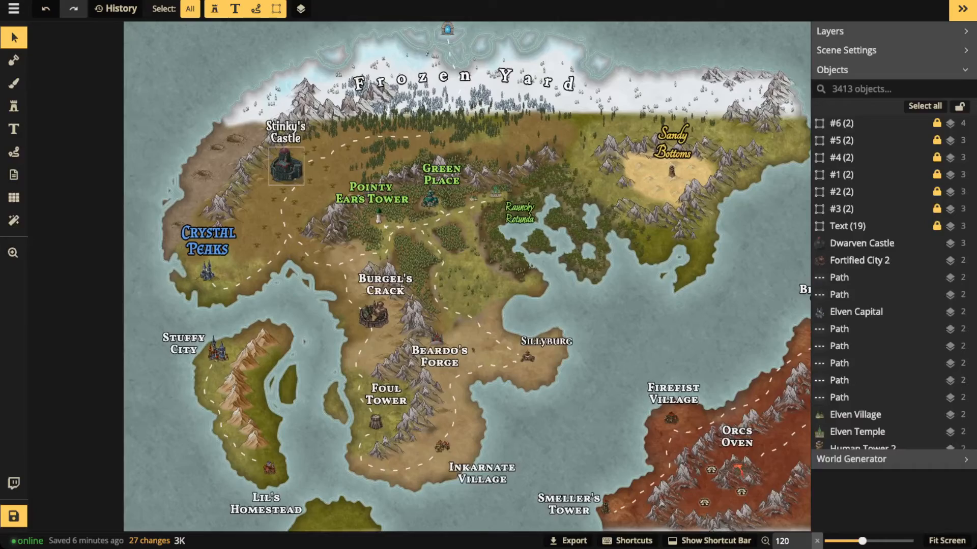
pyautogui.click(286, 172)
pyautogui.scroll(2, 287, 172)
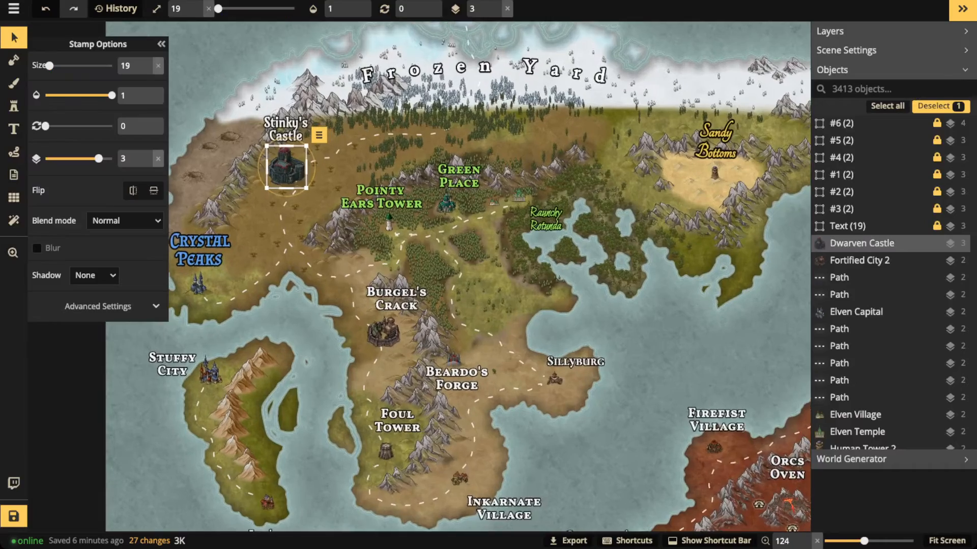
pyautogui.scroll(6, 286, 172)
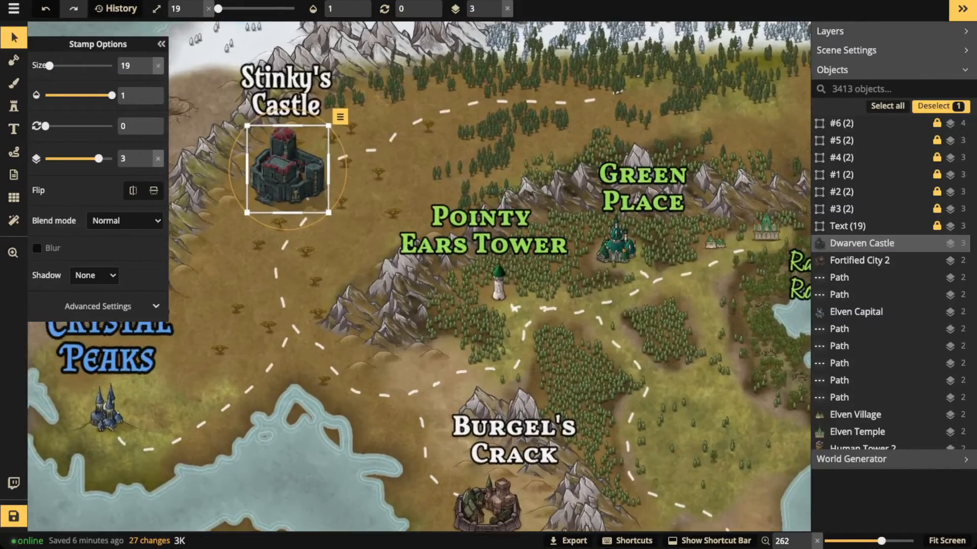
pyautogui.scroll(1, 287, 170)
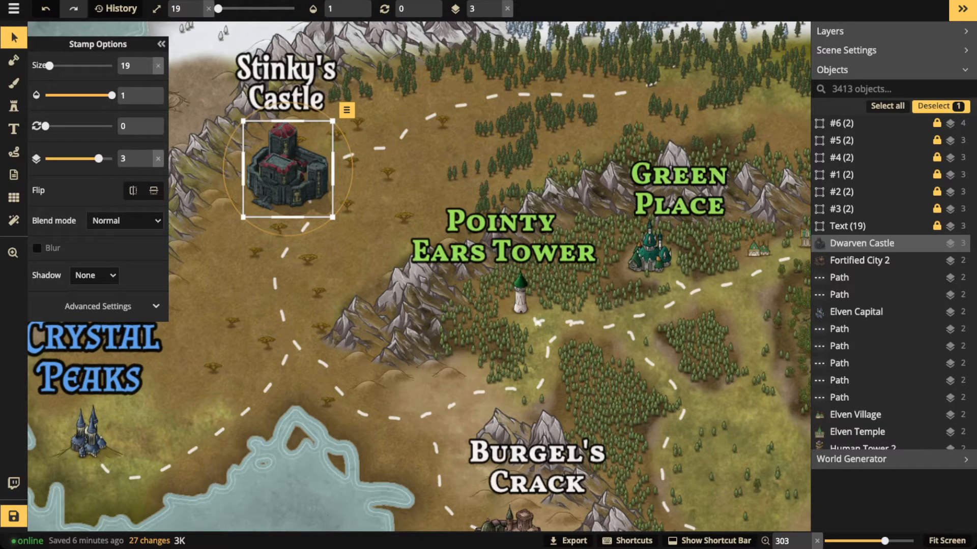
pyautogui.click(520, 295)
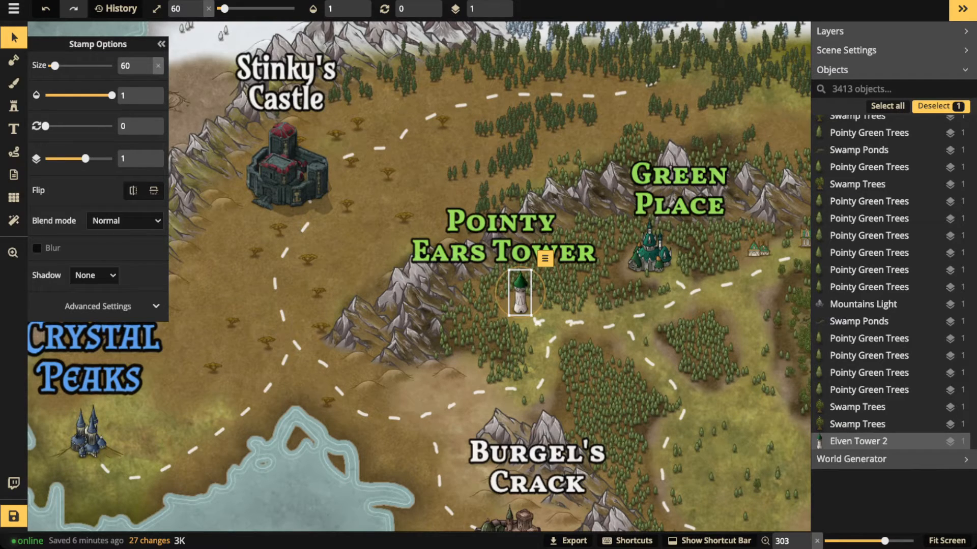
pyautogui.click(288, 170)
pyautogui.moveTo(333, 218)
pyautogui.mouseDown()
pyautogui.moveTo(404, 293)
pyautogui.moveTo(333, 217)
pyautogui.mouseUp()
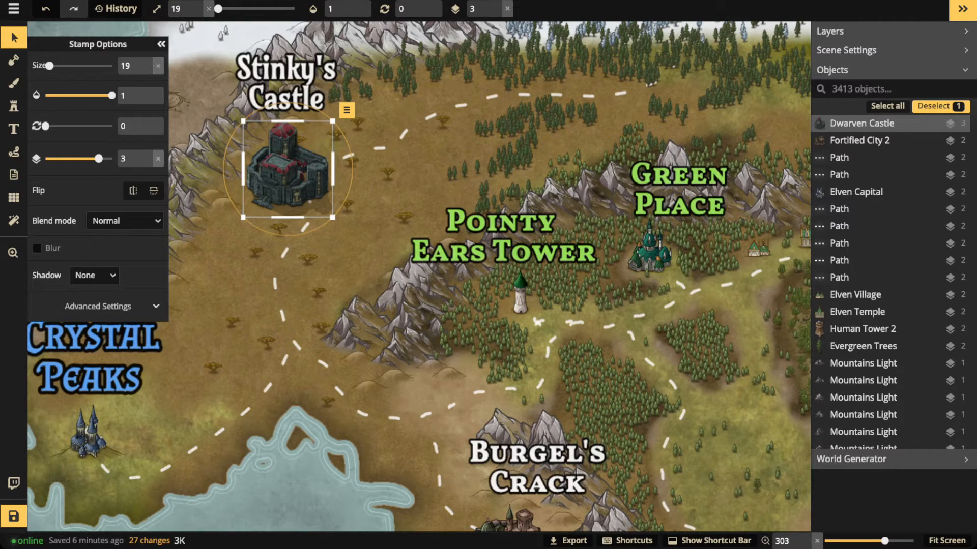
pyautogui.click(161, 45)
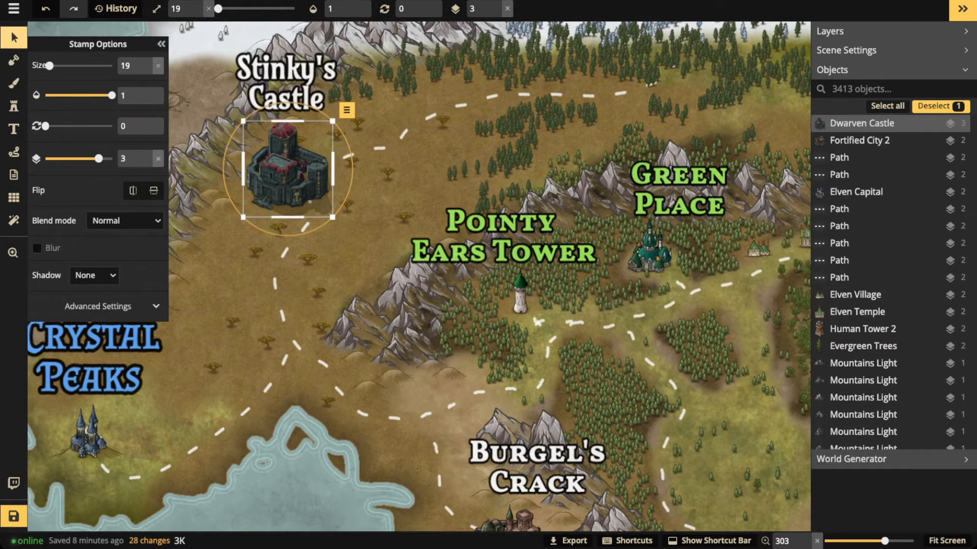
# Collapse the stamp options and examine the orc town icon stamp southwest of the Orcs Oven volcano.
pyautogui.scroll(-3, 356, 164)
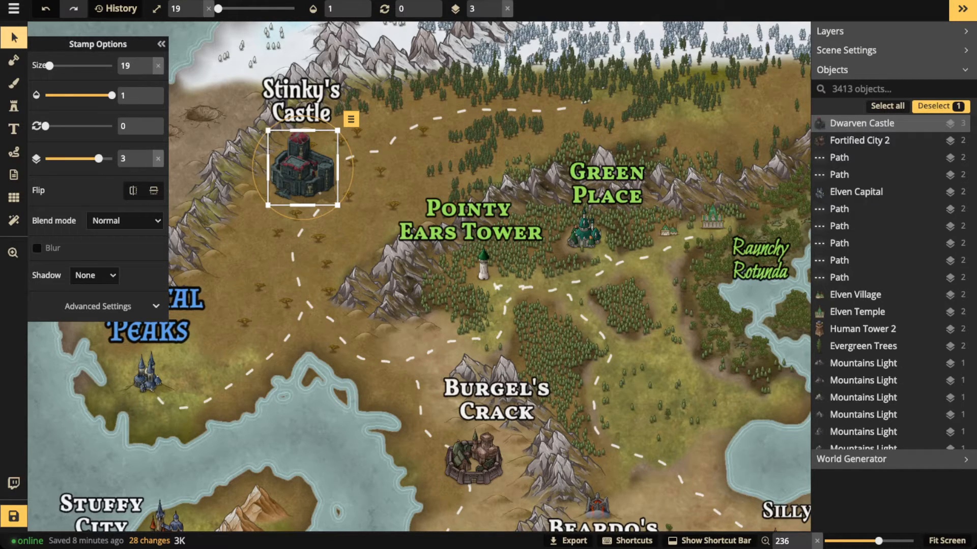
pyautogui.click(162, 44)
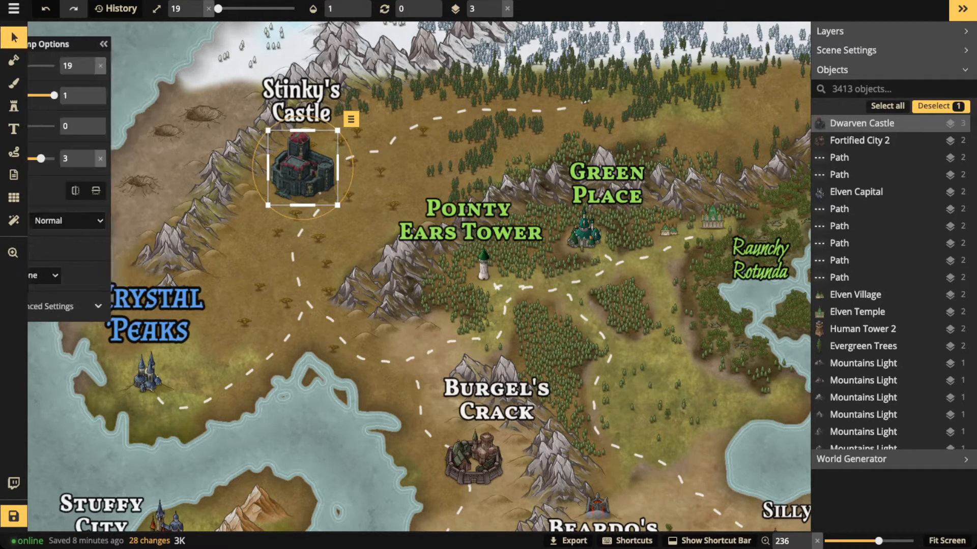
pyautogui.scroll(-2, 281, 155)
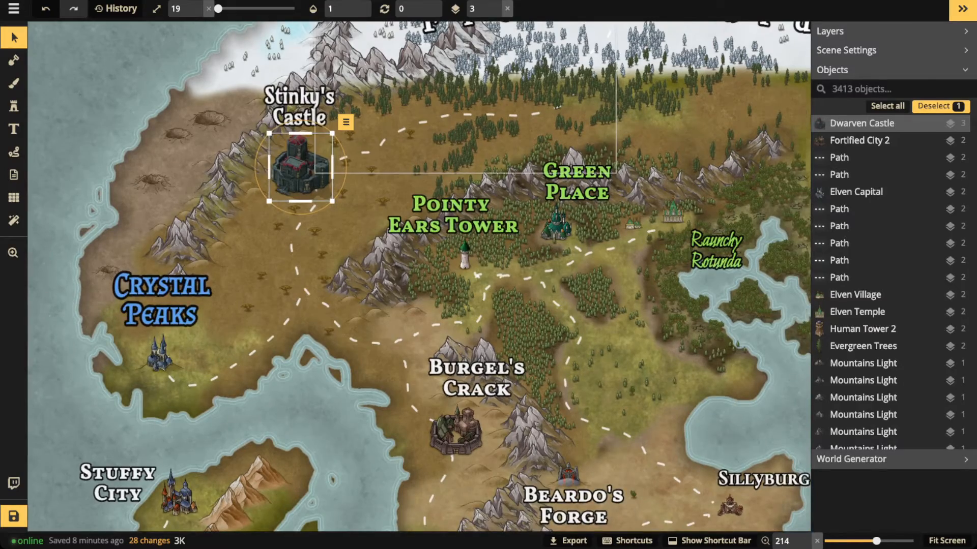
pyautogui.scroll(-4, 385, 168)
pyautogui.moveTo(436, 181); pyautogui.dragTo(382, 199)
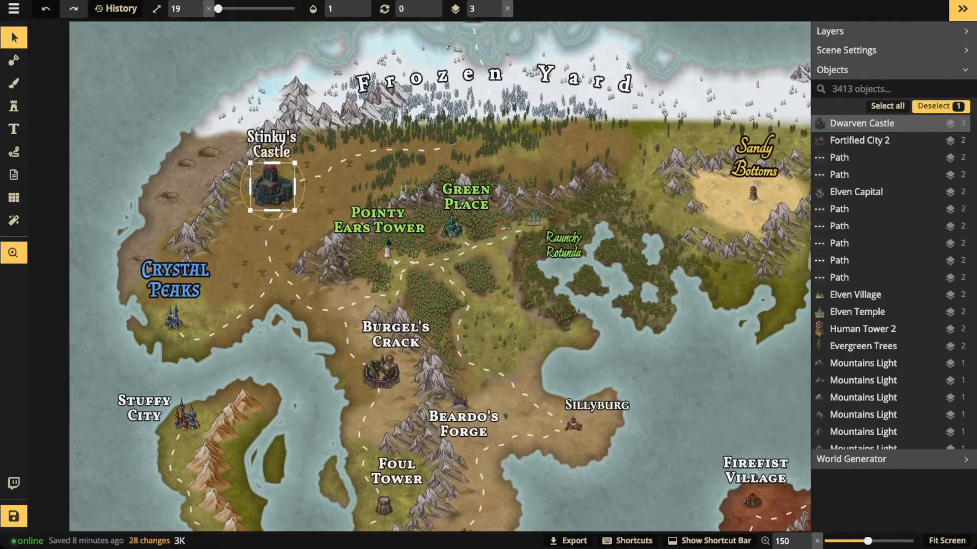
pyautogui.moveTo(585, 407); pyautogui.dragTo(382, 217)
pyautogui.scroll(3, 591, 437)
pyautogui.scroll(3, 581, 404)
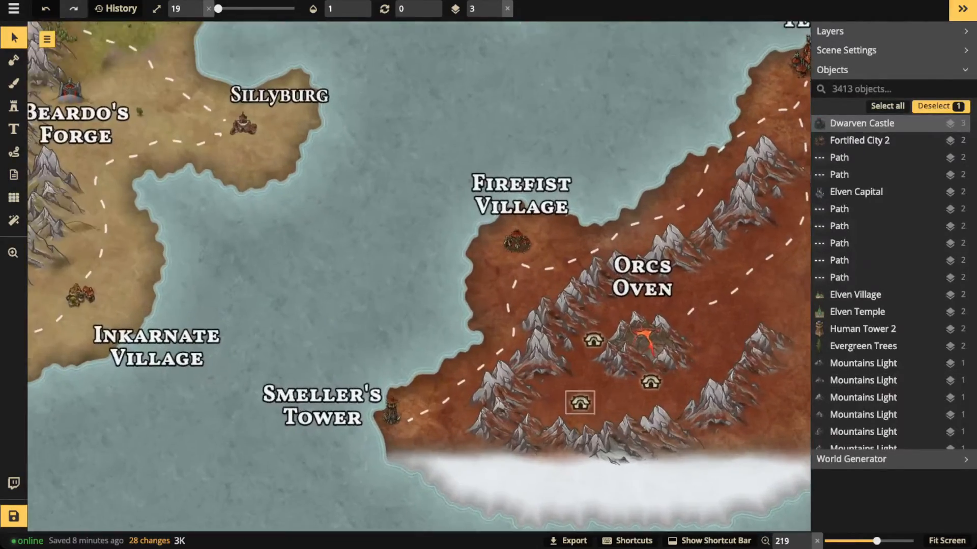
pyautogui.moveTo(581, 402); pyautogui.dragTo(456, 392)
pyautogui.scroll(3, 456, 392)
pyautogui.click(456, 391)
pyautogui.scroll(1, 456, 391)
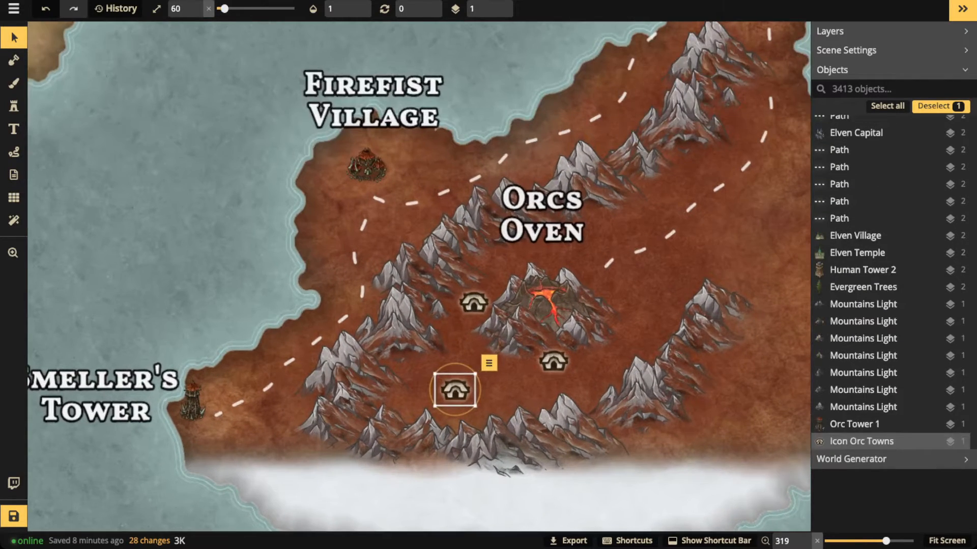
# Compare the Firefist Village stamp with the orc town icon west of the volcano, nudging that icon slightly northwest.
pyautogui.click(367, 167)
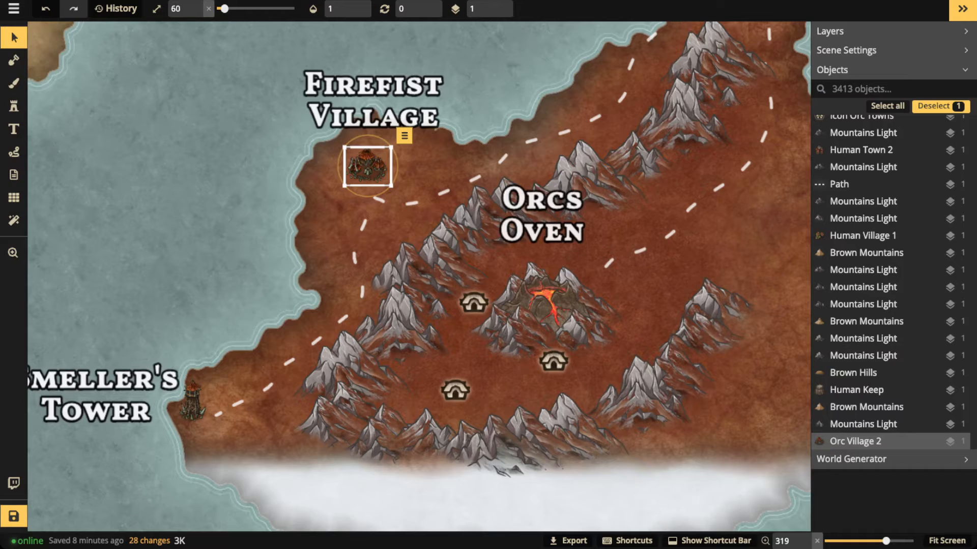
pyautogui.moveTo(359, 227); pyautogui.dragTo(497, 324)
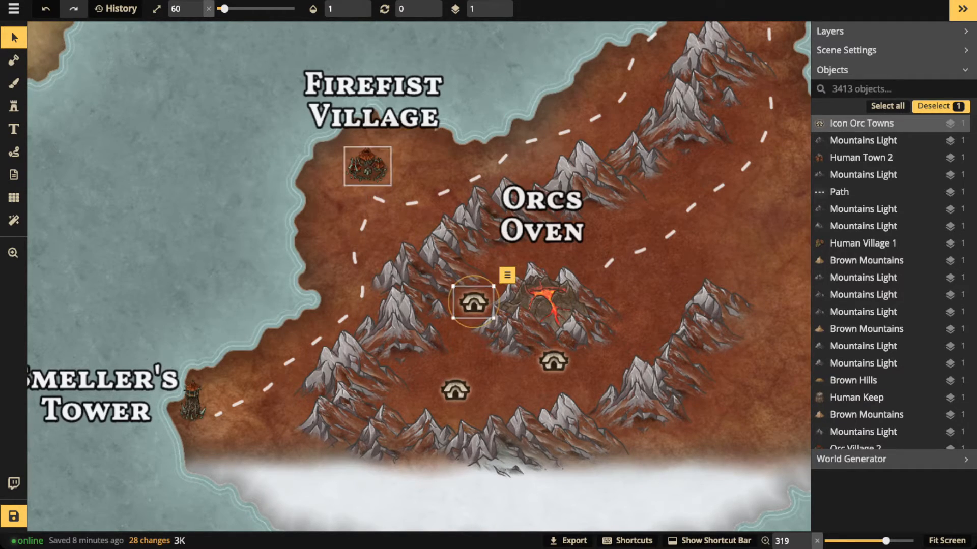
pyautogui.click(367, 167)
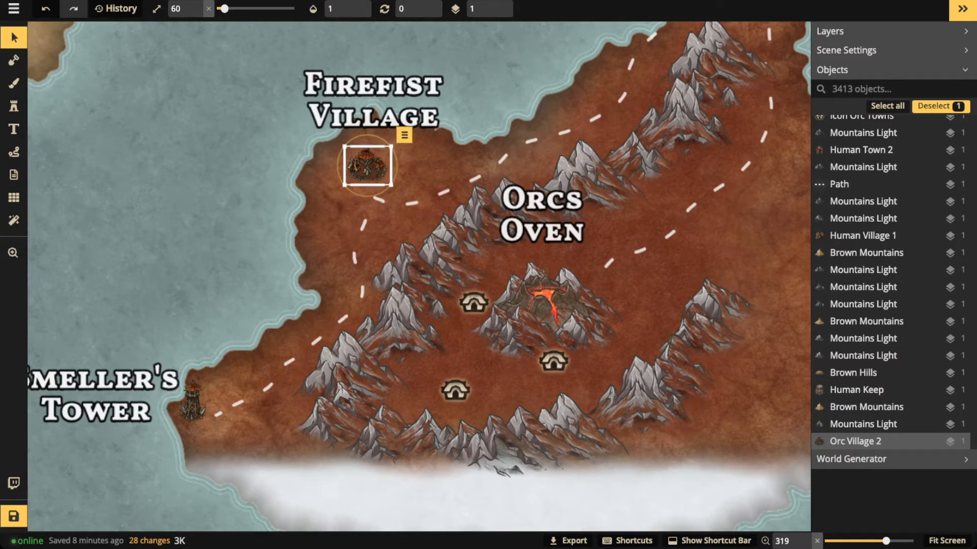
pyautogui.moveTo(358, 228); pyautogui.dragTo(497, 323)
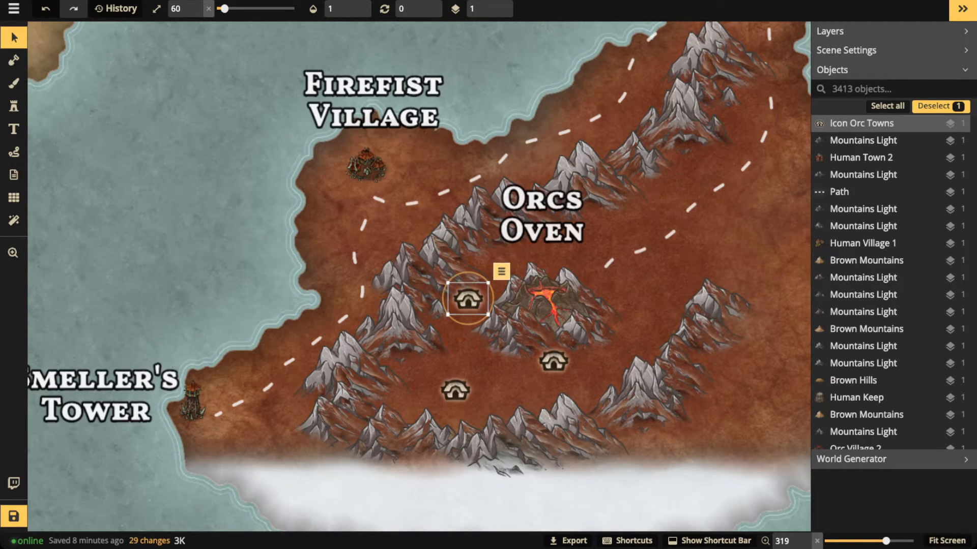
# Raise the #6 title group's opacity to 1 and delete the group.
pyautogui.scroll(-3, 382, 265)
pyautogui.scroll(-5, 382, 265)
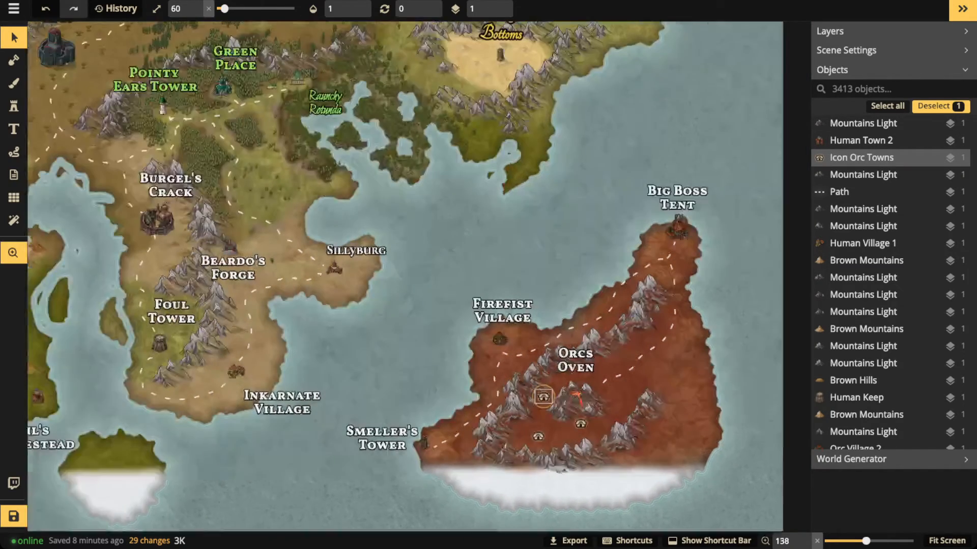
pyautogui.moveTo(466, 269); pyautogui.dragTo(515, 285)
pyautogui.scroll(-2, 515, 285)
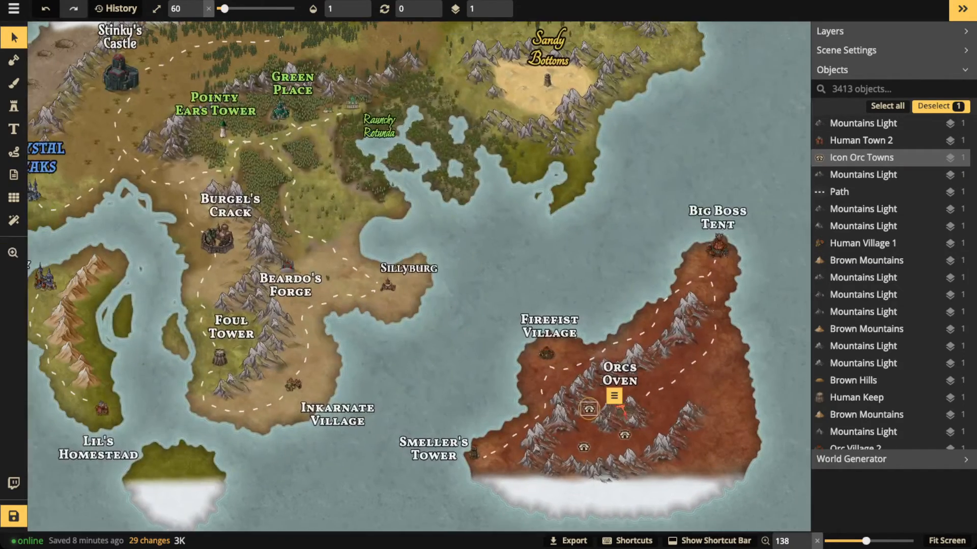
pyautogui.scroll(15, 888, 176)
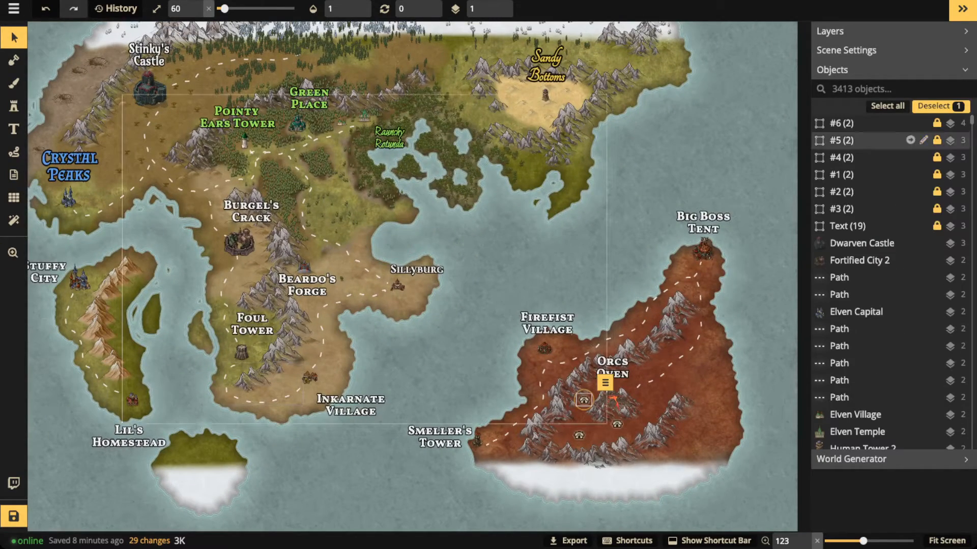
pyautogui.click(860, 123)
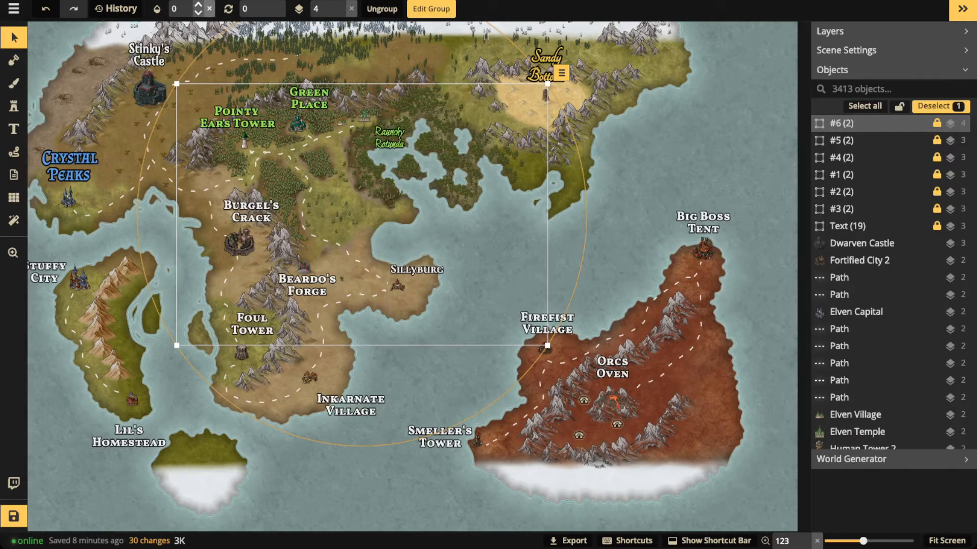
pyautogui.click(209, 8)
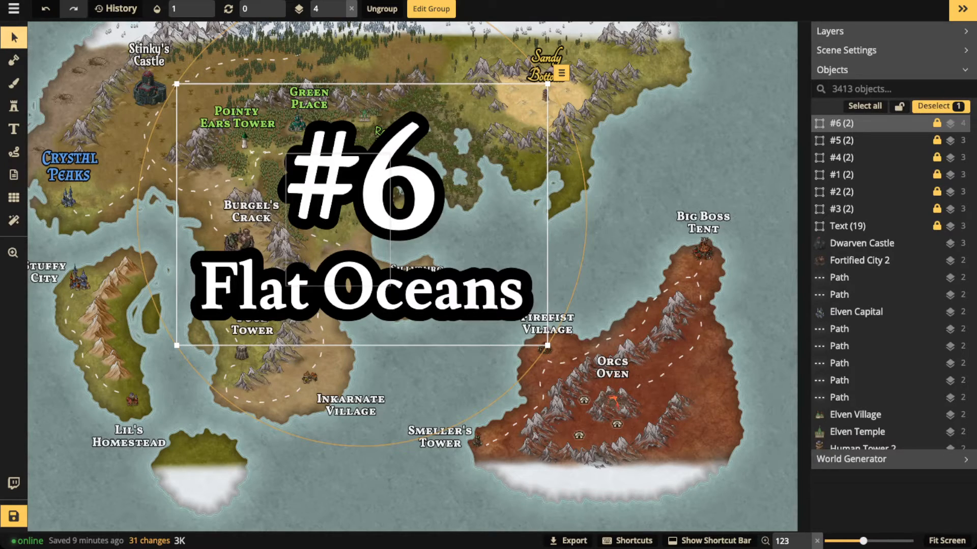
pyautogui.press('Delete')
# Search the brush texture catalog for ocean and choose the lighter blue Water texture from Fantasy Regional HD.
pyautogui.scroll(-7, 370, 162)
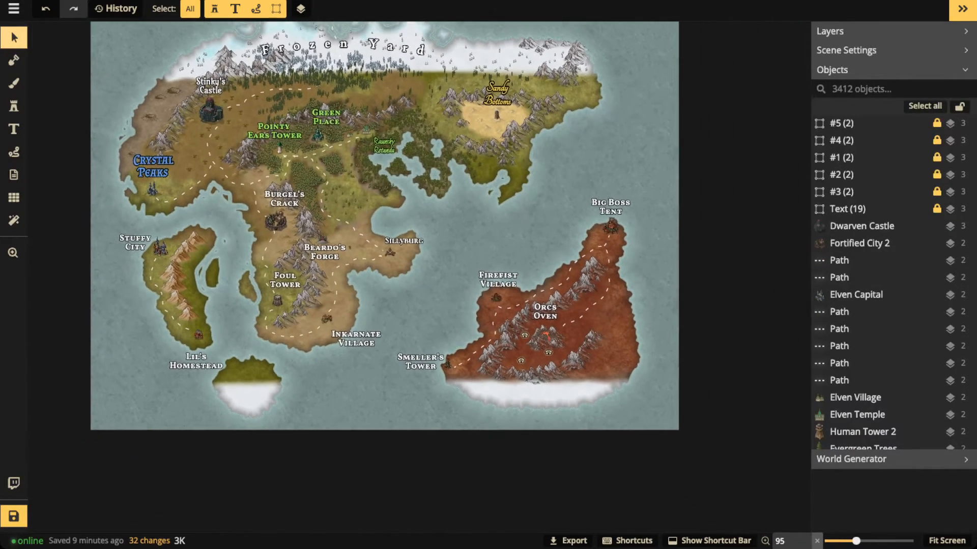
pyautogui.press('space')
pyautogui.moveTo(370, 161); pyautogui.dragTo(407, 213)
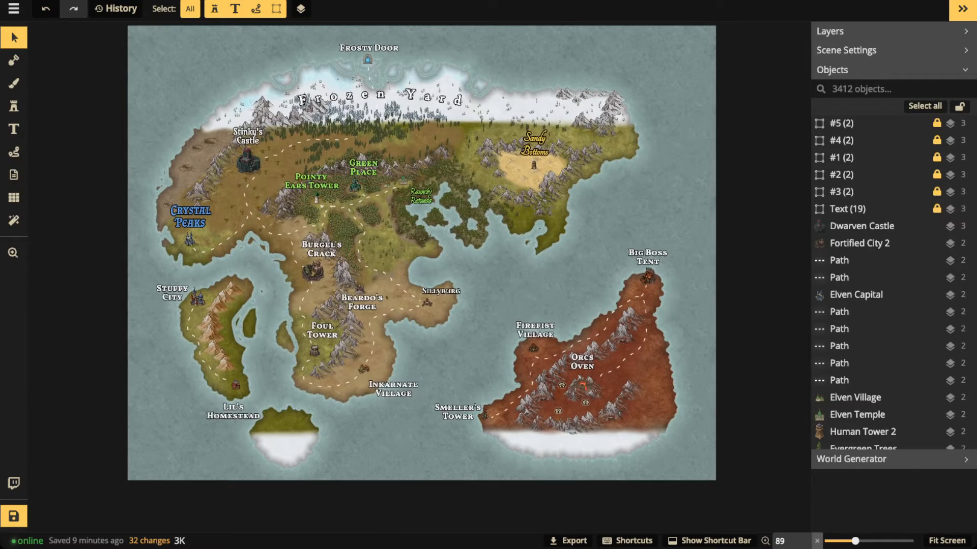
pyautogui.press('b')
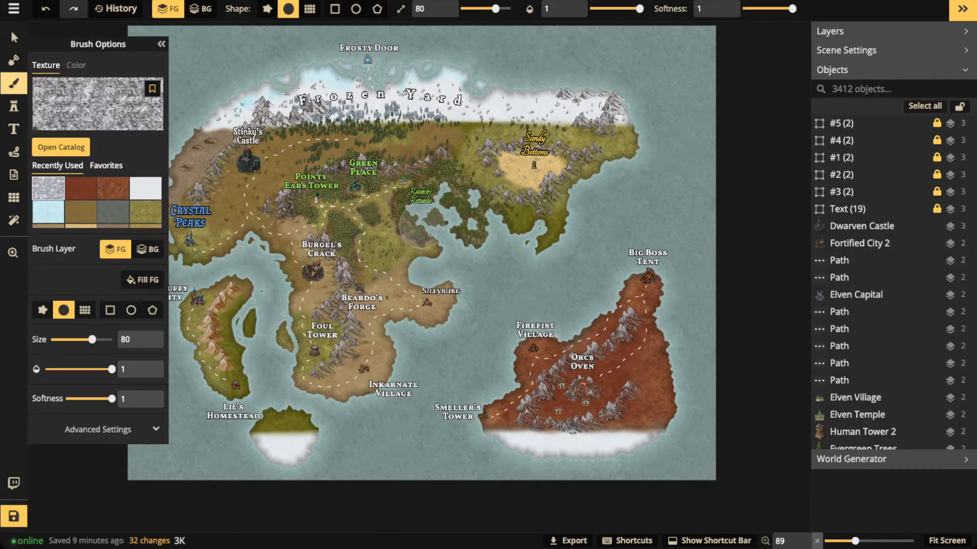
pyautogui.press('f')
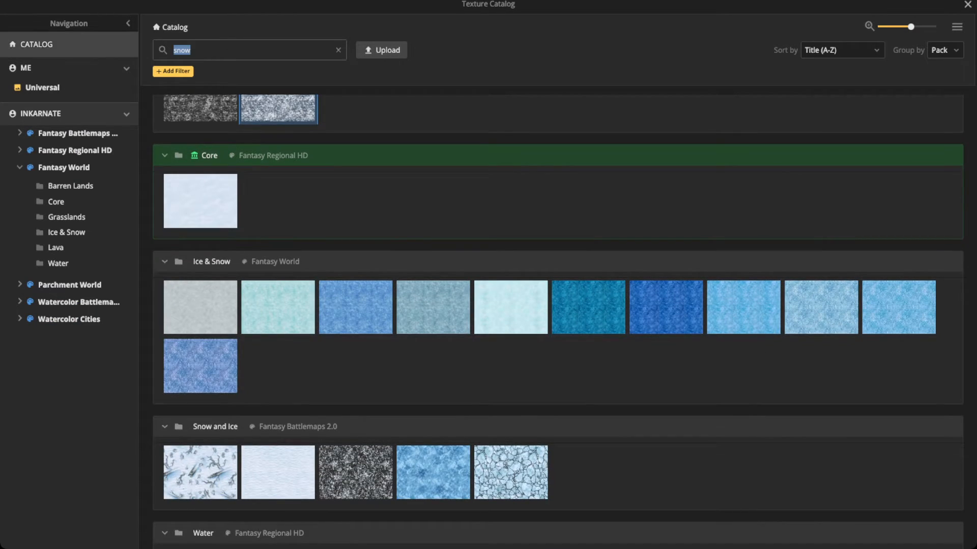
pyautogui.write('sn')
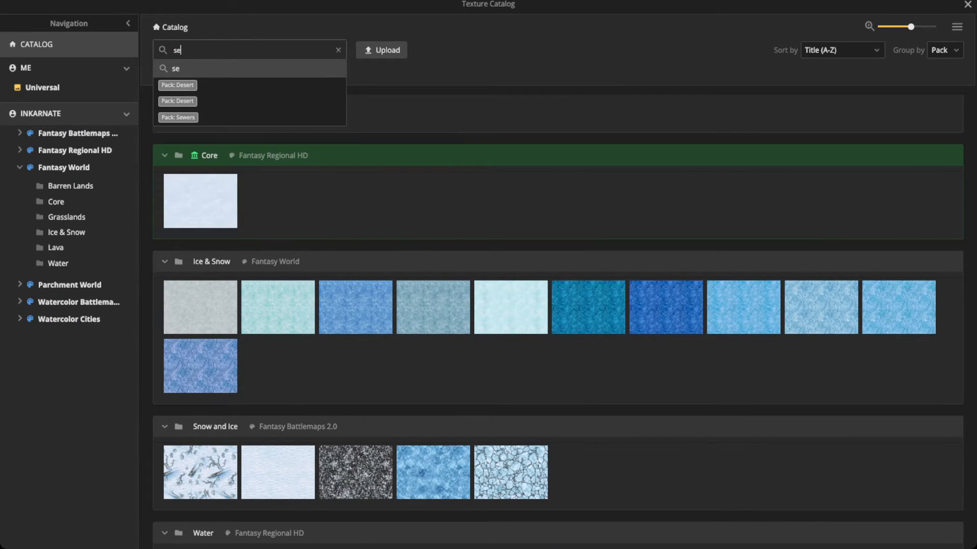
pyautogui.press('BackSpace')
pyautogui.press('BackSpace')
pyautogui.write('ocean')
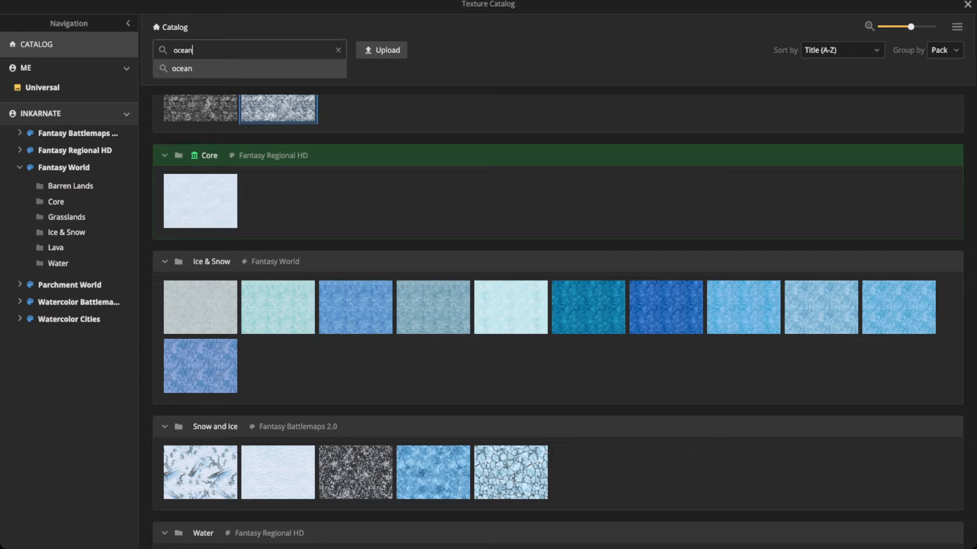
pyautogui.press('Return')
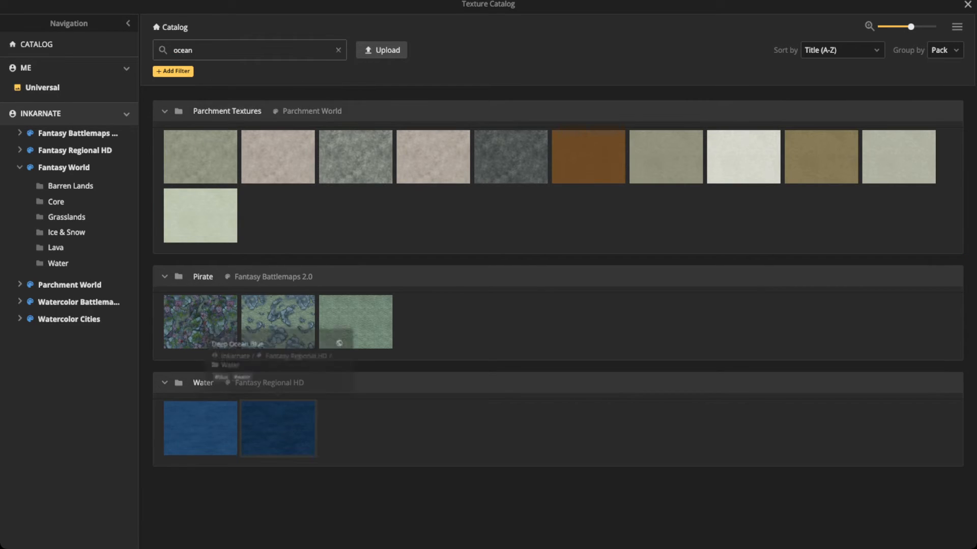
pyautogui.click(205, 425)
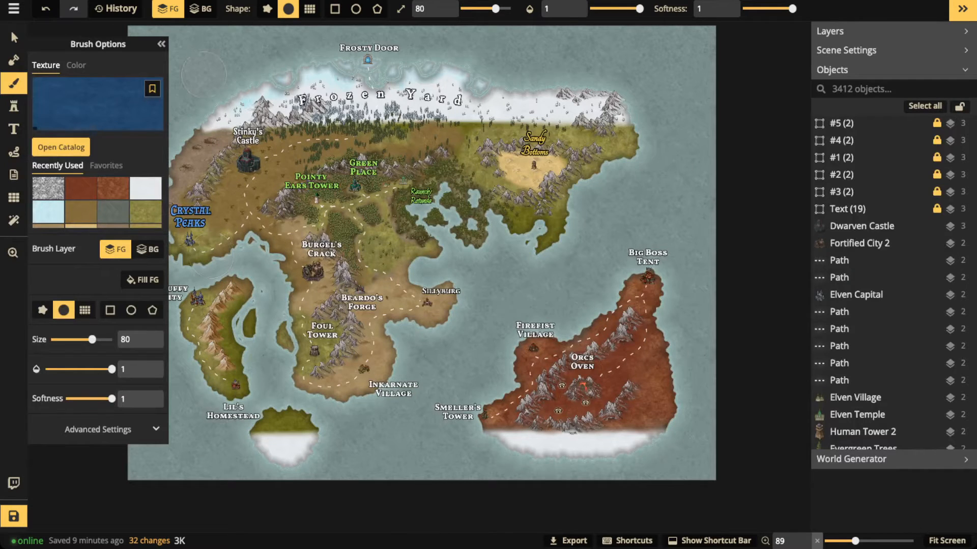
# Set the brush to the background layer with size 120 and opacity 0.36, collapsing the brush options.
pyautogui.click(201, 9)
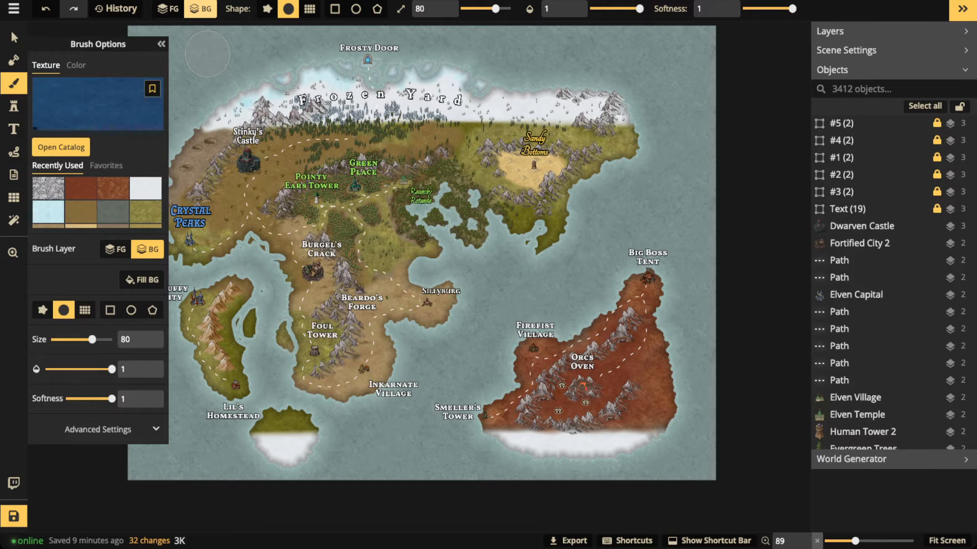
pyautogui.click(162, 45)
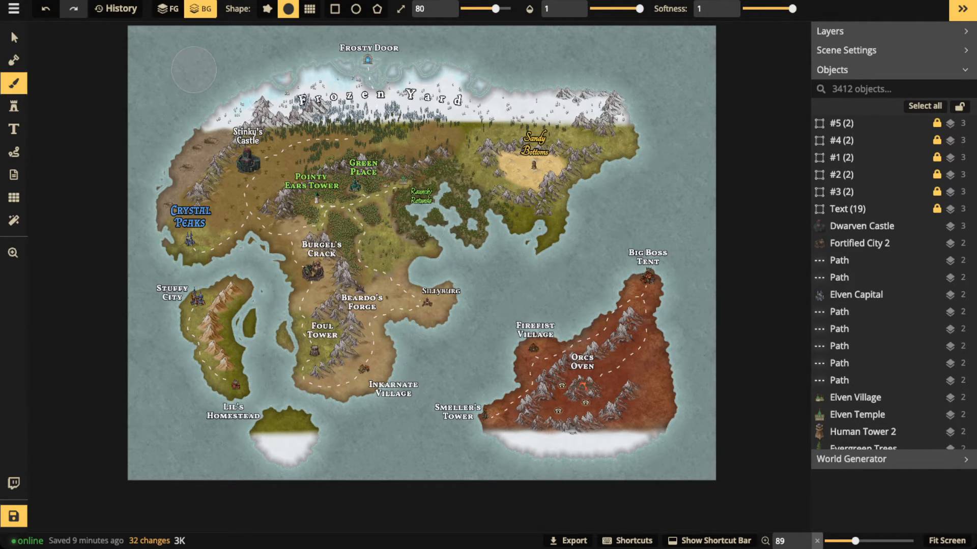
pyautogui.scroll(-2, 191, 62)
pyautogui.scroll(-1, 191, 63)
pyautogui.scroll(4, 176, 59)
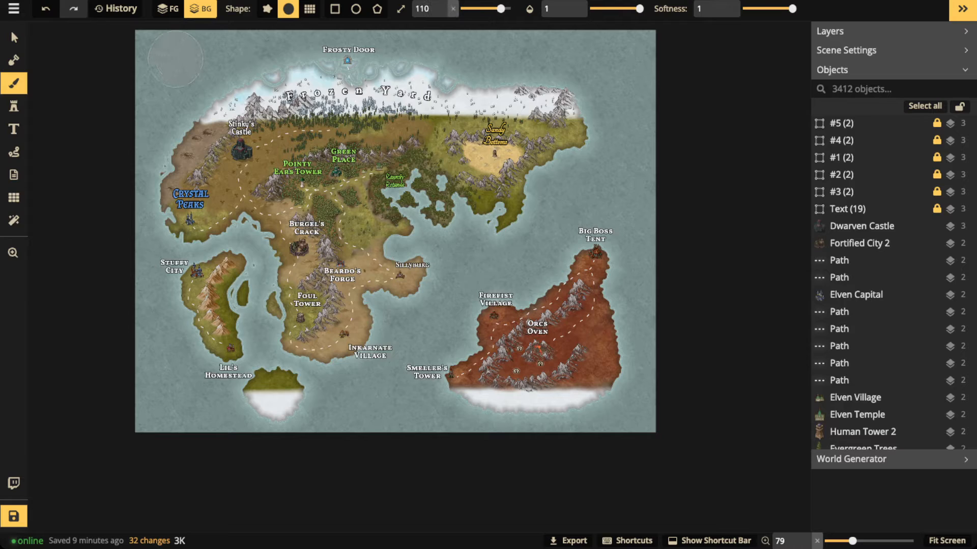
pyautogui.scroll(-6, 225, 27)
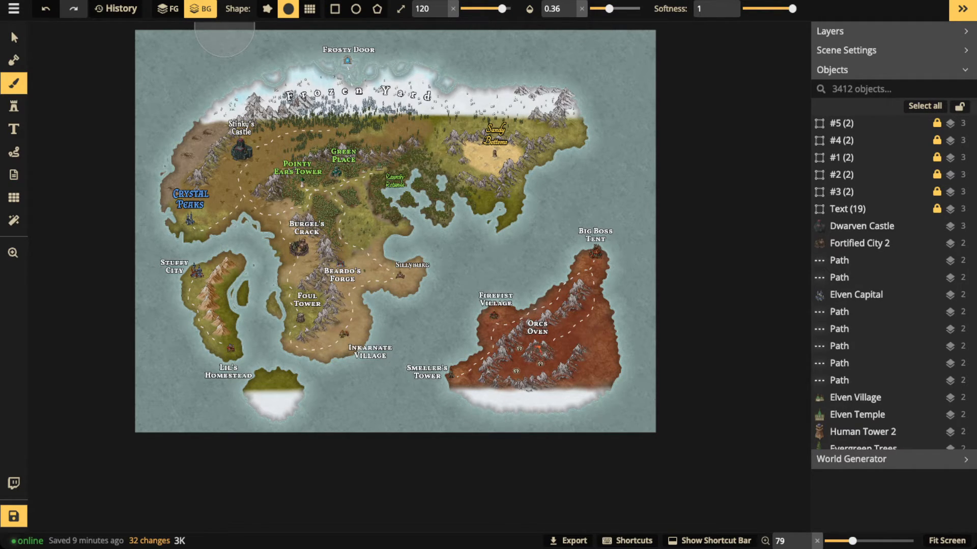
# Paint translucent blue ocean depth into the map's northwest and northeast corners and along the adjoining sea edges.
pyautogui.moveTo(299, 109); pyautogui.dragTo(310, 196)
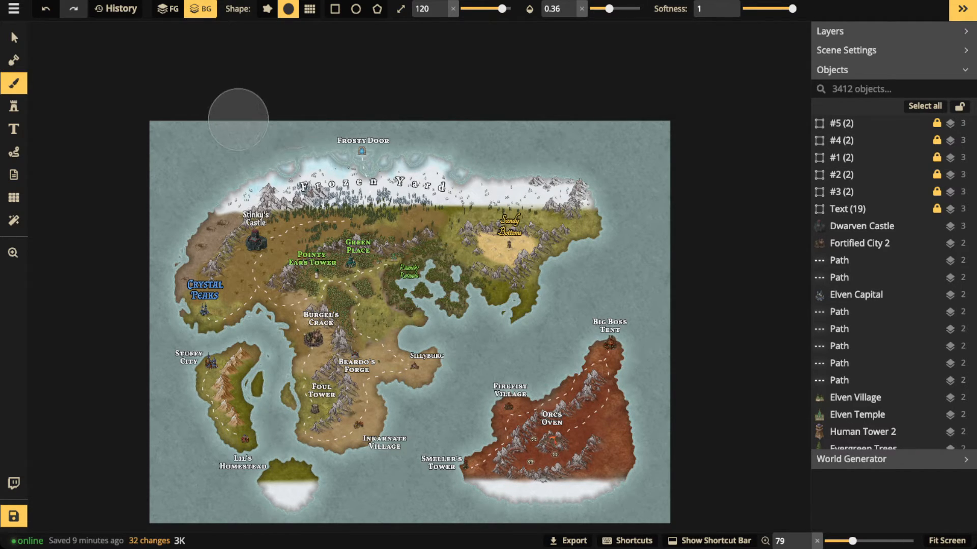
pyautogui.moveTo(243, 118)
pyautogui.mouseDown()
pyautogui.moveTo(194, 153)
pyautogui.moveTo(127, 237)
pyautogui.moveTo(136, 183)
pyautogui.moveTo(206, 102)
pyautogui.moveTo(195, 132)
pyautogui.moveTo(282, 142)
pyautogui.moveTo(212, 141)
pyautogui.moveTo(137, 240)
pyautogui.moveTo(153, 143)
pyautogui.moveTo(173, 108)
pyautogui.moveTo(181, 150)
pyautogui.moveTo(241, 124)
pyautogui.moveTo(151, 167)
pyautogui.moveTo(145, 248)
pyautogui.mouseUp()
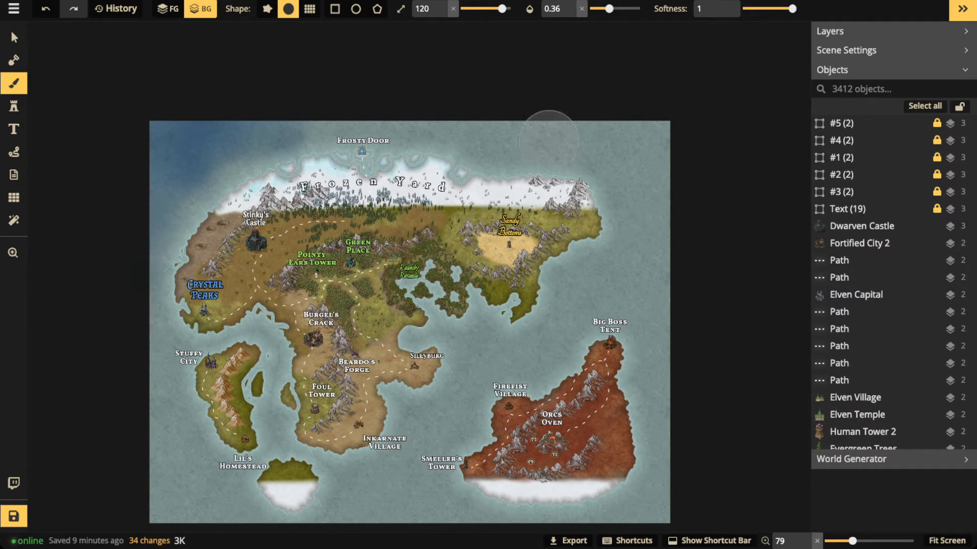
pyautogui.moveTo(551, 139)
pyautogui.mouseDown()
pyautogui.moveTo(569, 138)
pyautogui.moveTo(565, 115)
pyautogui.moveTo(602, 151)
pyautogui.mouseUp()
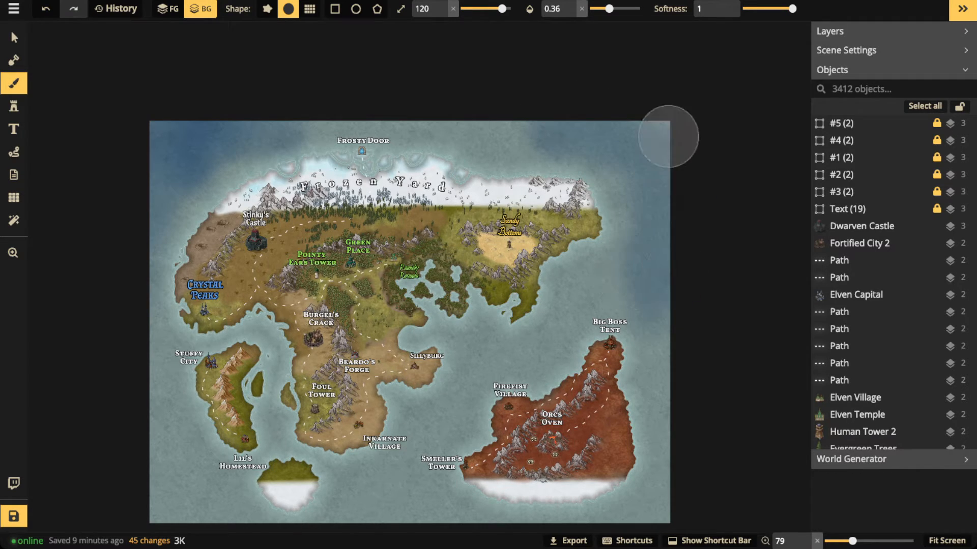
pyautogui.moveTo(612, 128); pyautogui.dragTo(670, 124)
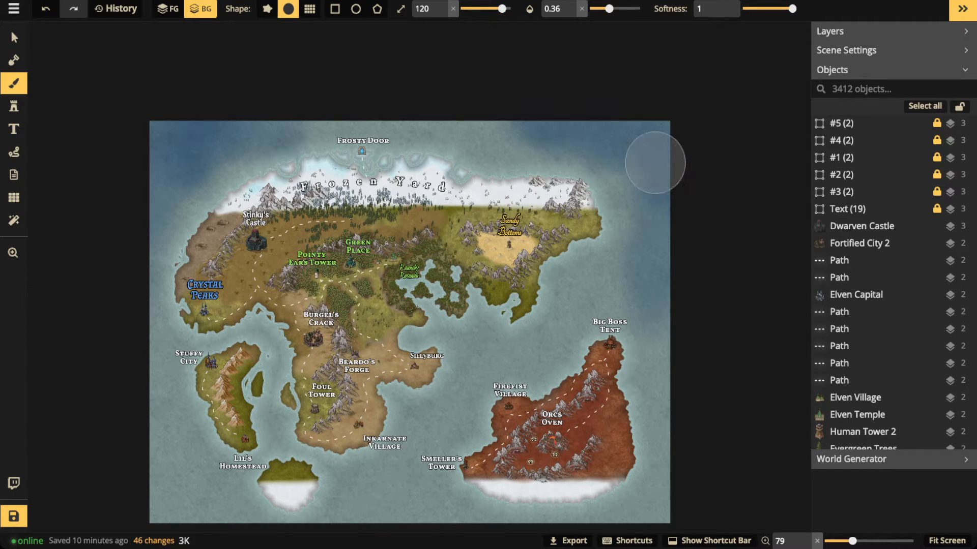
pyautogui.moveTo(672, 182); pyautogui.dragTo(667, 140)
pyautogui.click(196, 119)
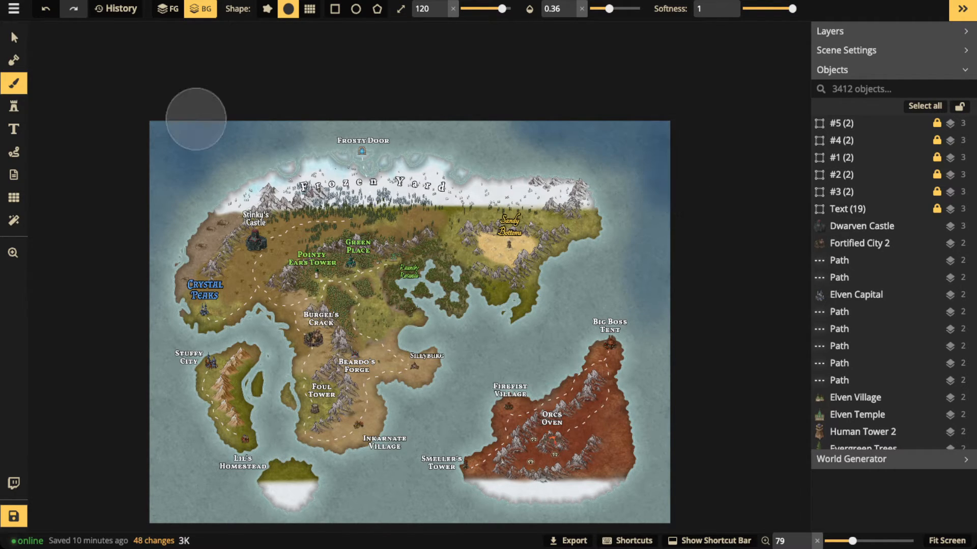
pyautogui.click(162, 126)
# Darken the ocean in the map's southwest corner and along the western edge with the blue texture.
pyautogui.moveTo(440, 416); pyautogui.dragTo(467, 205)
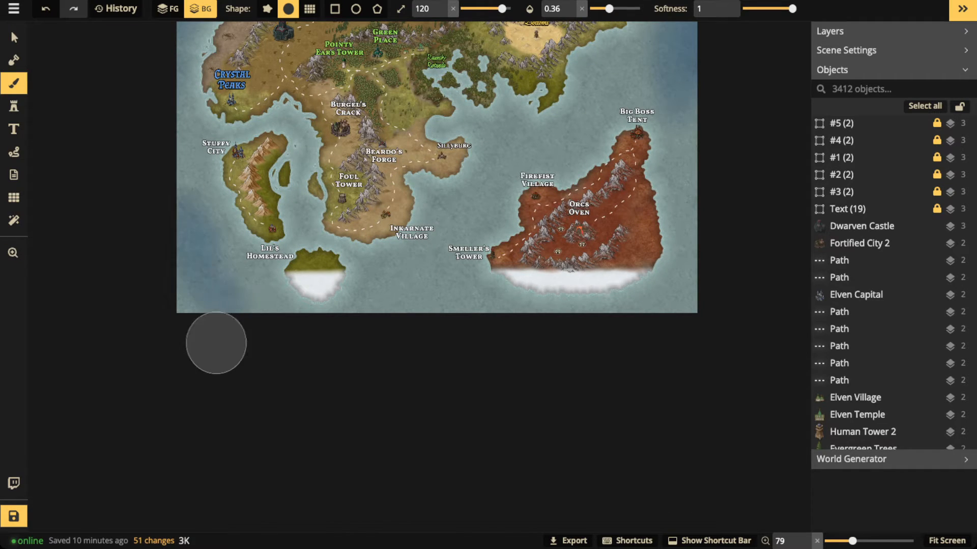
pyautogui.click(196, 334)
pyautogui.click(191, 327)
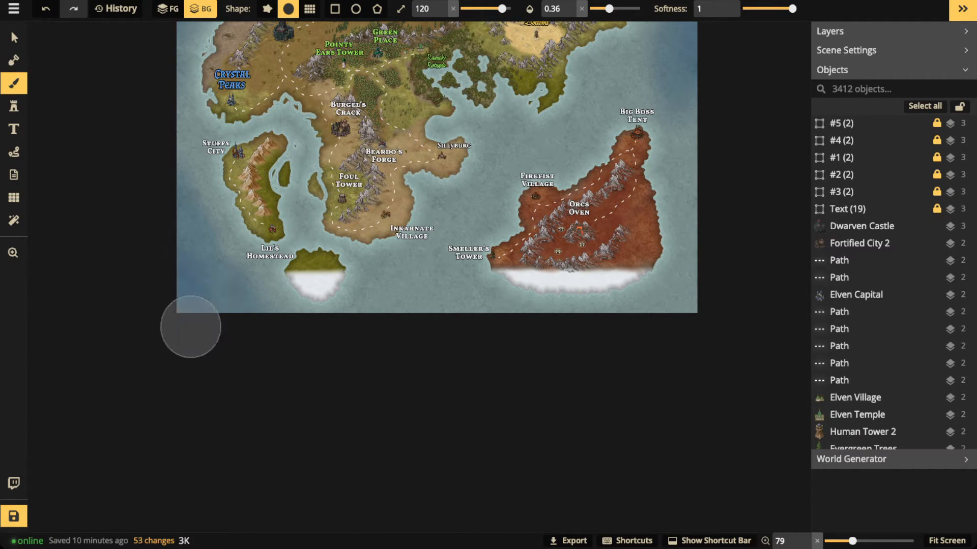
pyautogui.moveTo(170, 222); pyautogui.dragTo(178, 238)
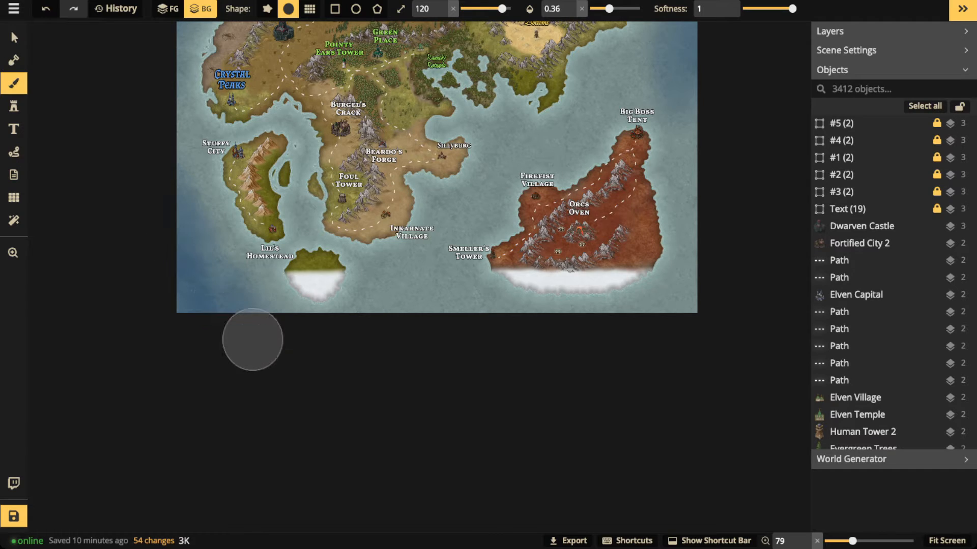
# Paint deeper blue water along the southern edge, between the main continent and the orc land, and in the southeast corner.
pyautogui.moveTo(490, 303); pyautogui.dragTo(280, 382)
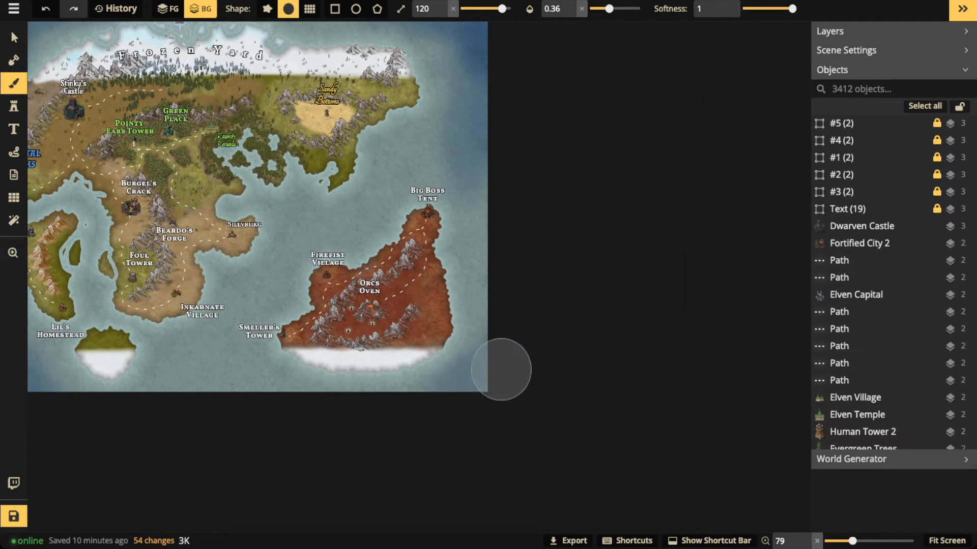
pyautogui.moveTo(165, 382); pyautogui.dragTo(165, 407)
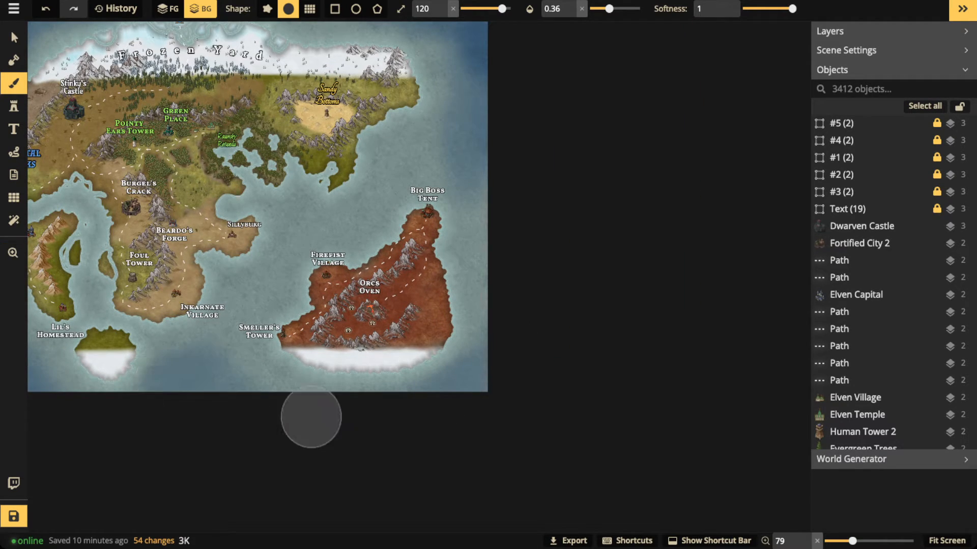
pyautogui.moveTo(248, 299)
pyautogui.mouseDown()
pyautogui.moveTo(278, 222)
pyautogui.moveTo(317, 228)
pyautogui.mouseUp()
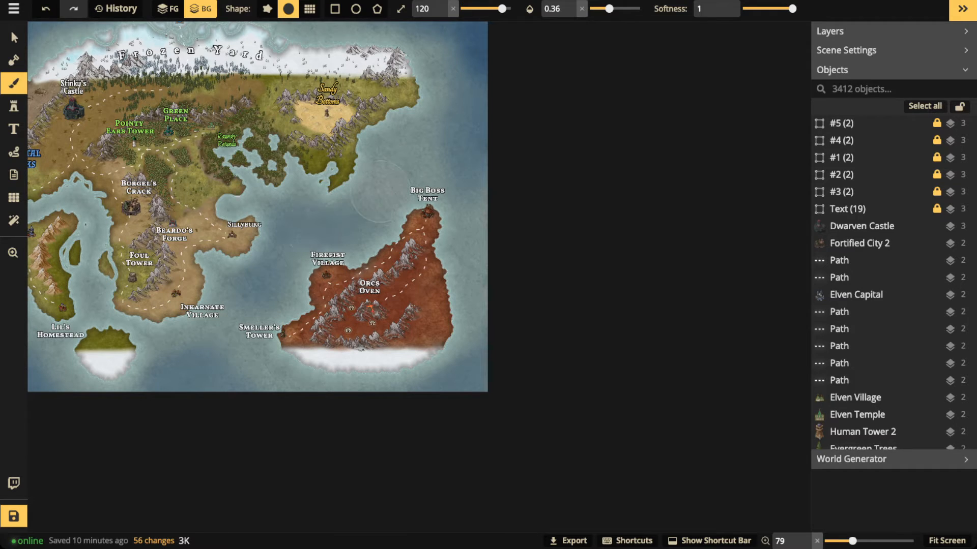
pyautogui.moveTo(486, 320)
pyautogui.mouseDown()
pyautogui.moveTo(458, 388)
pyautogui.moveTo(426, 426)
pyautogui.mouseUp()
# Build up the blue ocean depth with further strokes around the northwest and southwest edges of the map.
pyautogui.press('space')
pyautogui.moveTo(490, 159)
pyautogui.mouseDown()
pyautogui.moveTo(521, 361)
pyautogui.moveTo(508, 191)
pyautogui.moveTo(524, 207)
pyautogui.moveTo(561, 203)
pyautogui.moveTo(729, 169)
pyautogui.mouseUp()
pyautogui.press('space')
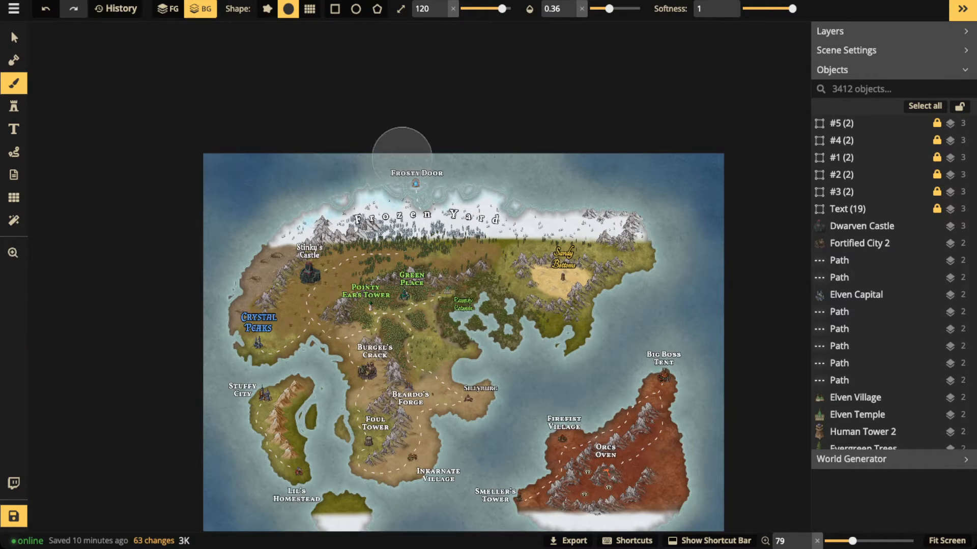
pyautogui.moveTo(244, 122)
pyautogui.mouseDown()
pyautogui.moveTo(227, 168)
pyautogui.moveTo(232, 155)
pyautogui.moveTo(251, 163)
pyautogui.mouseUp()
pyautogui.press('space')
pyautogui.moveTo(295, 374); pyautogui.dragTo(293, 182)
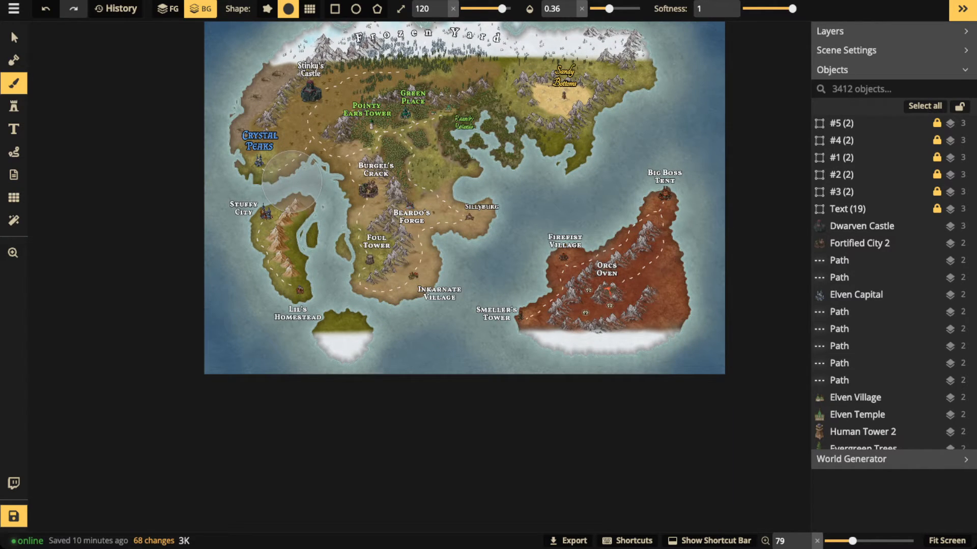
pyautogui.moveTo(204, 303)
pyautogui.mouseDown()
pyautogui.moveTo(209, 350)
pyautogui.moveTo(245, 378)
pyautogui.mouseUp()
pyautogui.moveTo(203, 329); pyautogui.dragTo(246, 423)
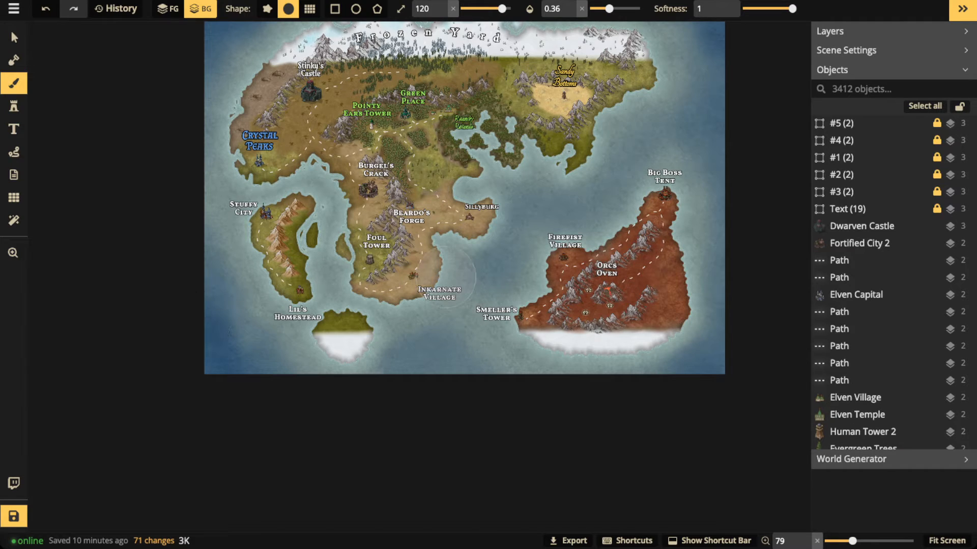
# Raise the #5 Texture/Stamp Blending title group's opacity to 1 and delete the group.
pyautogui.click(855, 123)
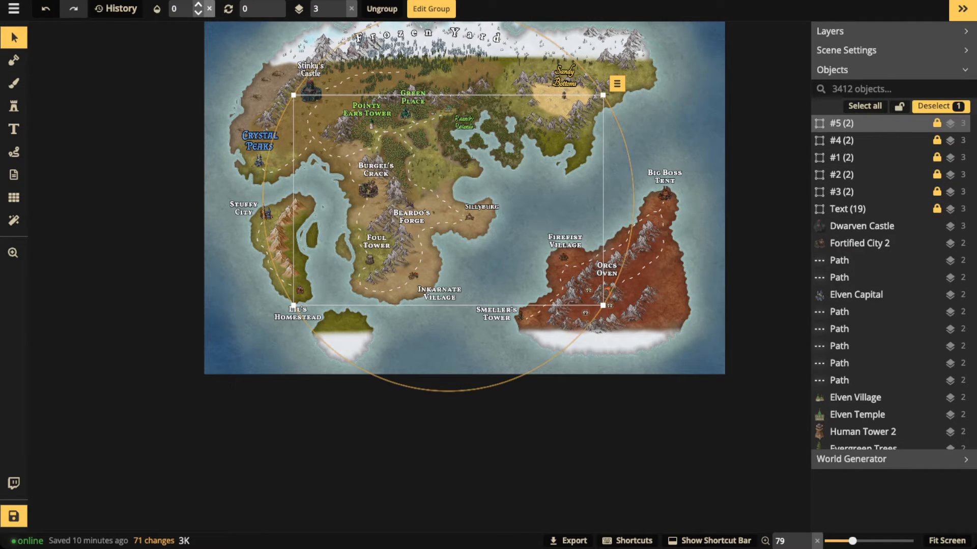
pyautogui.click(198, 5)
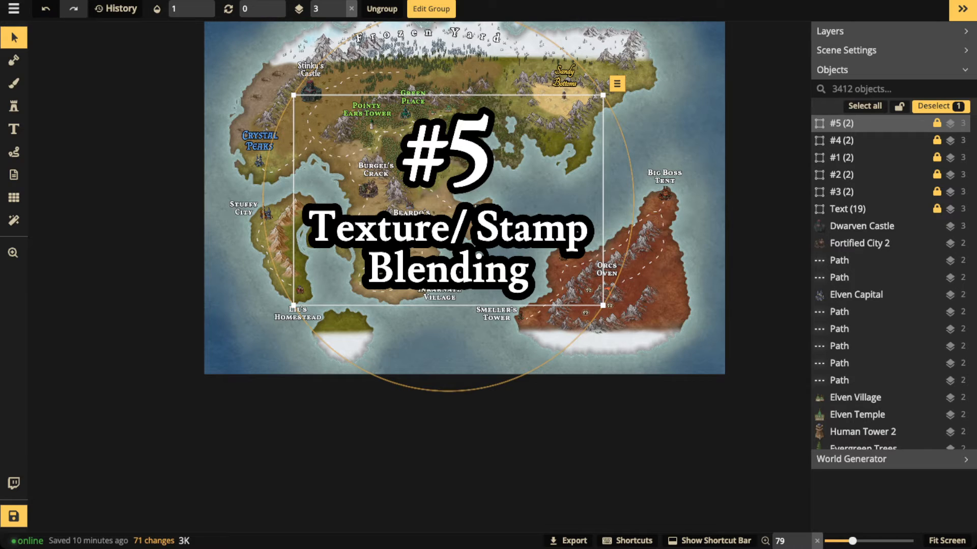
pyautogui.press('Delete')
# Switch to the brush tool and open the texture catalog to look for a blending texture for the Frozen Yard.
pyautogui.scroll(1, 409, 93)
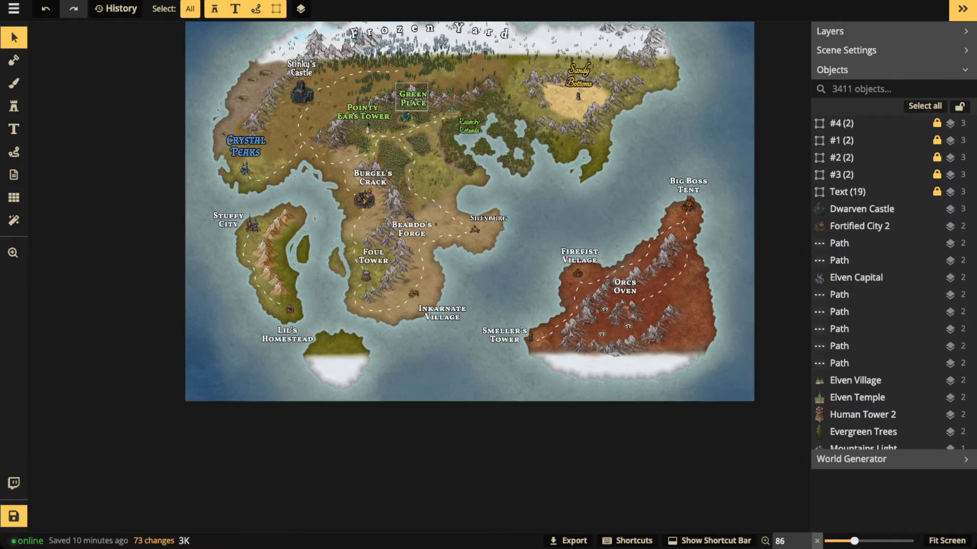
pyautogui.press('space')
pyautogui.moveTo(408, 93); pyautogui.dragTo(387, 260)
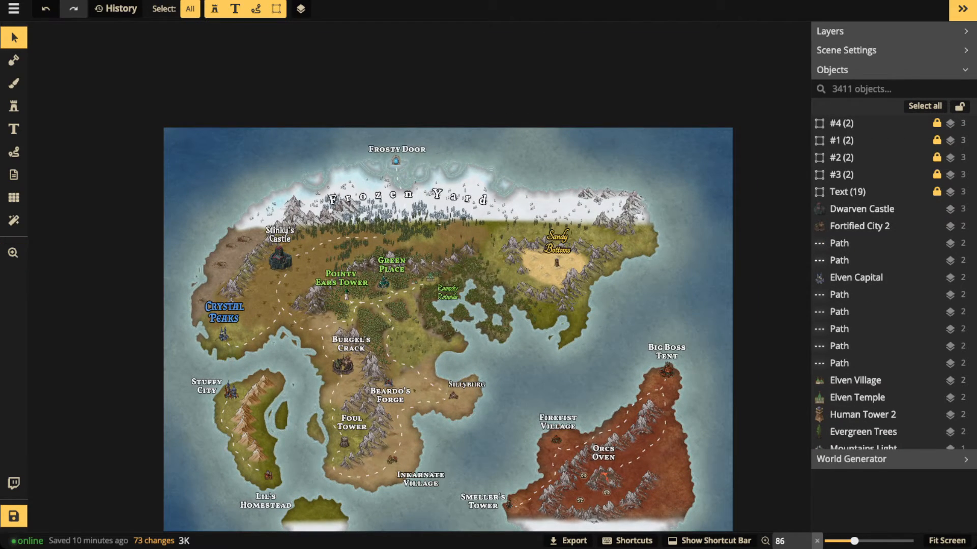
pyautogui.scroll(4, 417, 222)
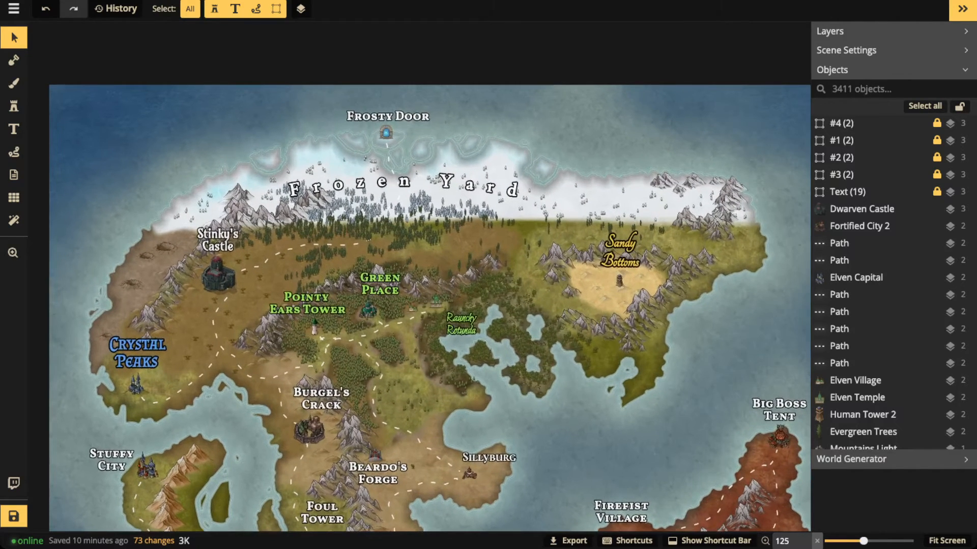
pyautogui.moveTo(403, 140); pyautogui.dragTo(227, 279)
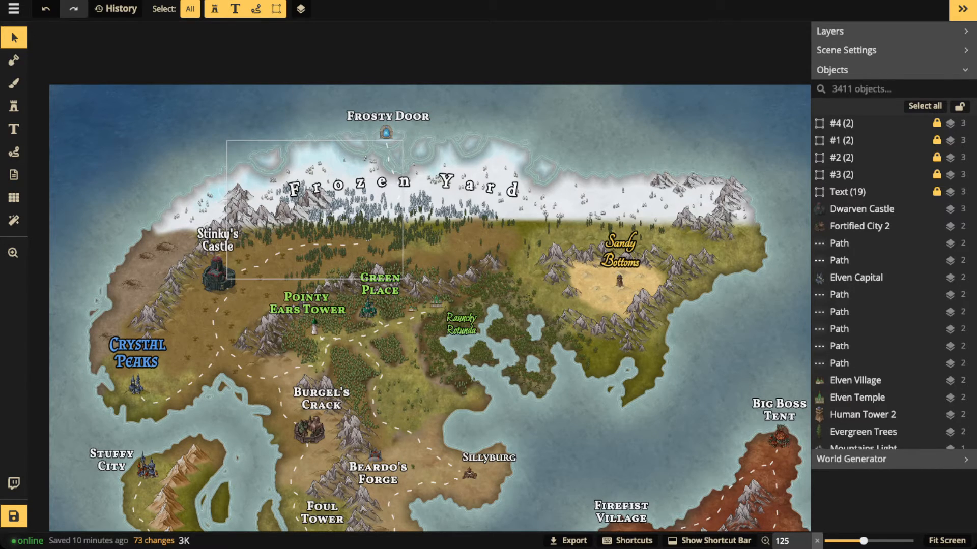
pyautogui.press('b')
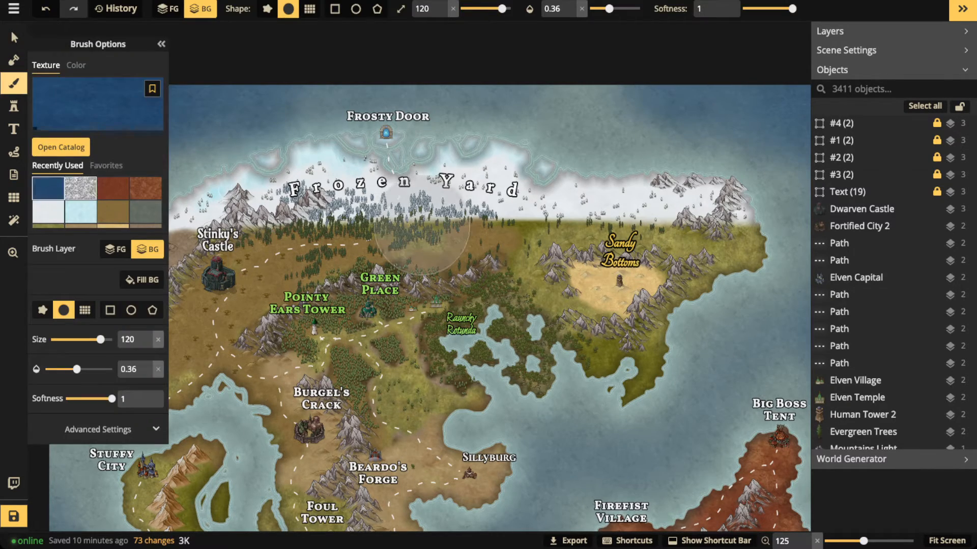
pyautogui.click(81, 188)
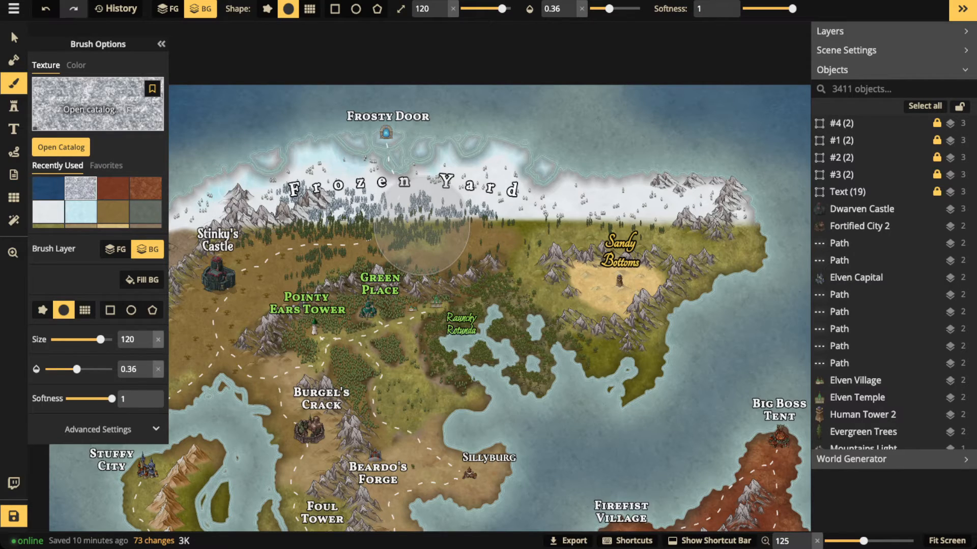
pyautogui.press('f')
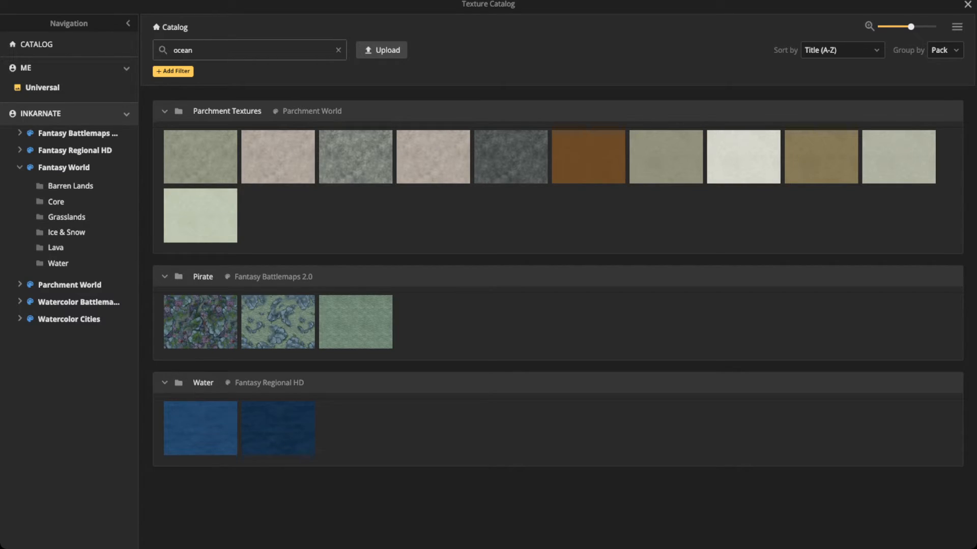
# Search the texture catalog for "snow".
pyautogui.hotkey('ctrl', 'a')
pyautogui.write('snow')
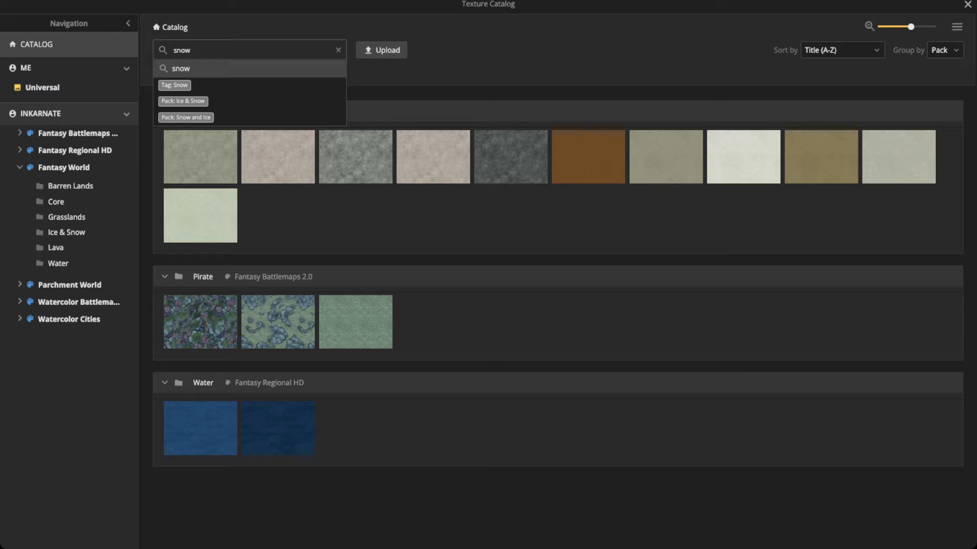
pyautogui.click(379, 72)
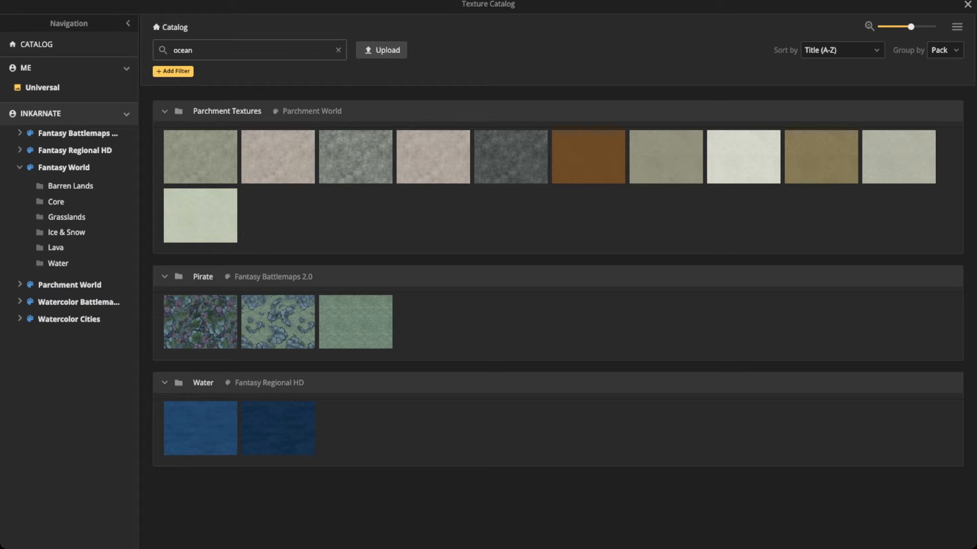
pyautogui.click(245, 50)
pyautogui.write('snow')
pyautogui.press('Return')
pyautogui.press('super+a')
pyautogui.press('BackSpace')
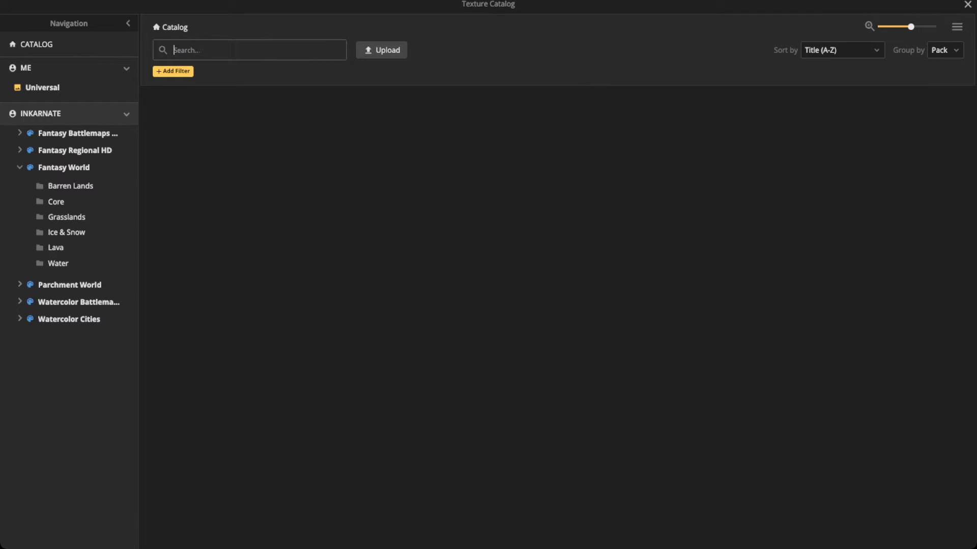
pyautogui.write('snow')
pyautogui.press('Return')
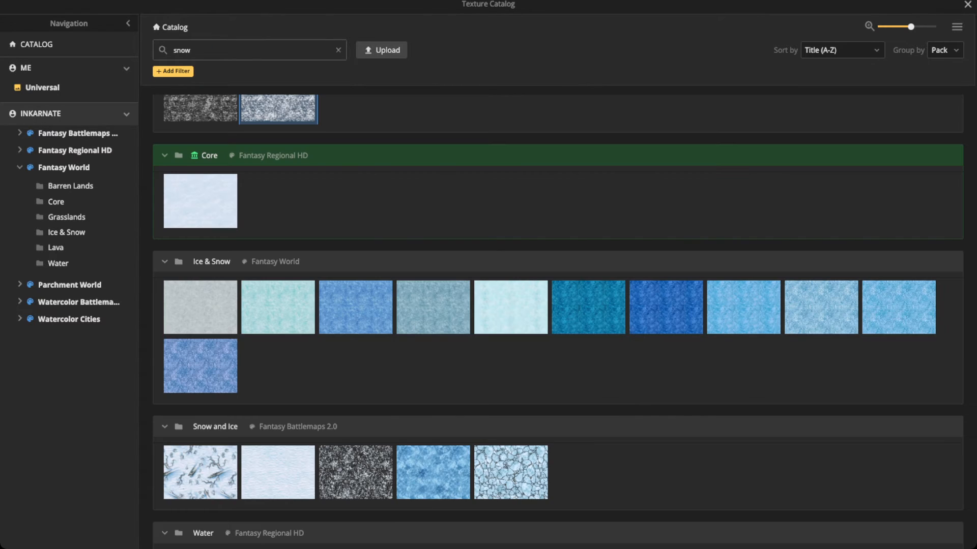
# Choose a white Snow texture from the Parchment World Alpha Textures as the brush texture.
pyautogui.scroll(2, 557, 320)
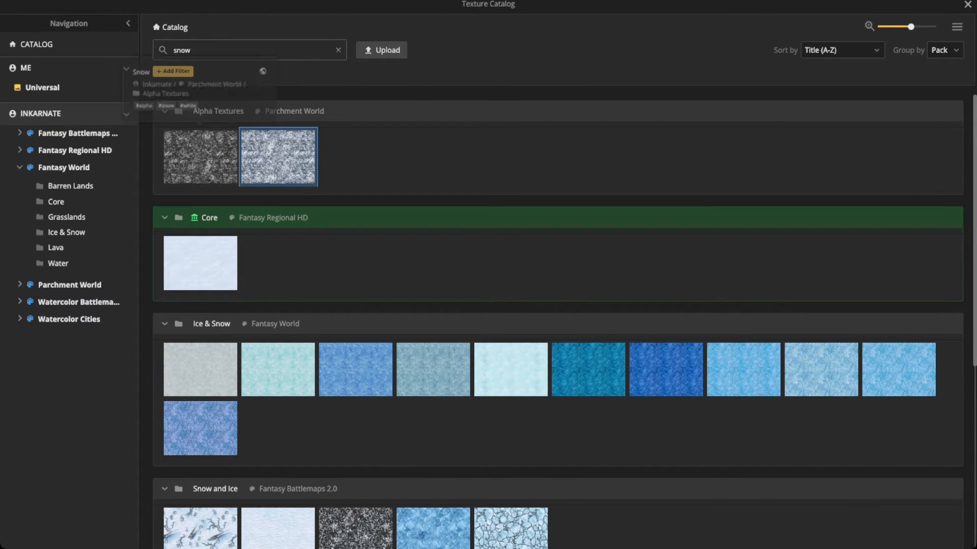
pyautogui.scroll(-2, 356, 437)
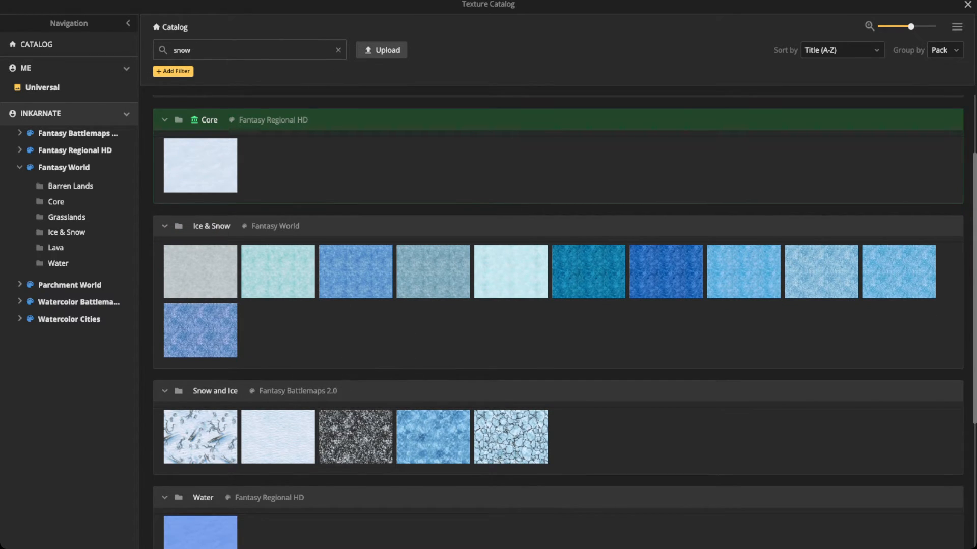
pyautogui.scroll(2, 278, 156)
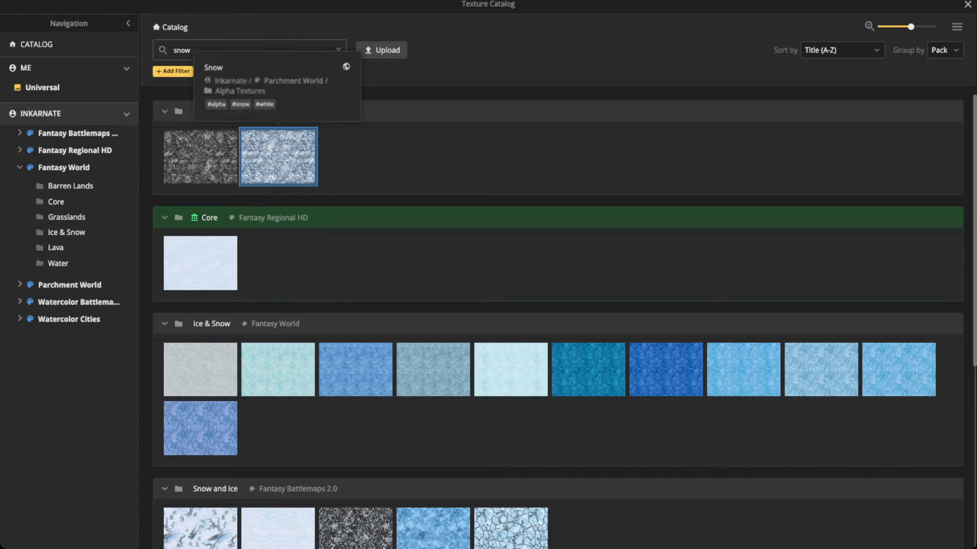
pyautogui.click(278, 156)
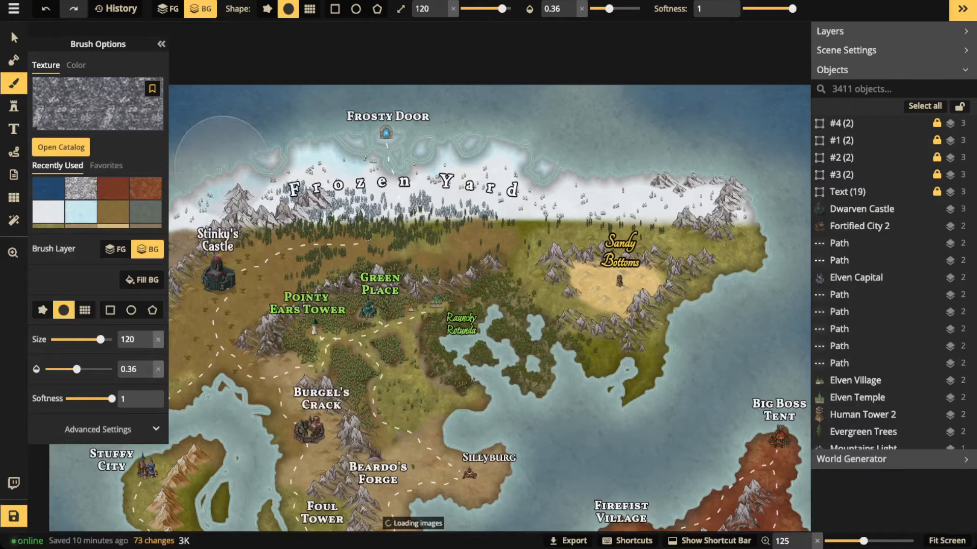
# On the foreground layer, paint speckled snow along the southern boundary of the Frozen Yard with brush size 50 and opacity 1.
pyautogui.click(168, 8)
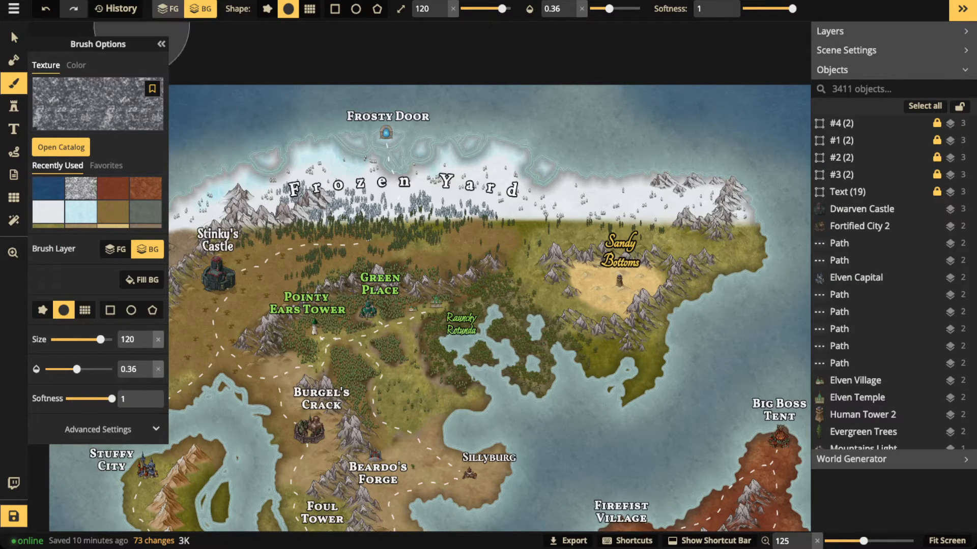
pyautogui.press('[')
pyautogui.press('[')
pyautogui.press('[')
pyautogui.press('[')
pyautogui.press('[')
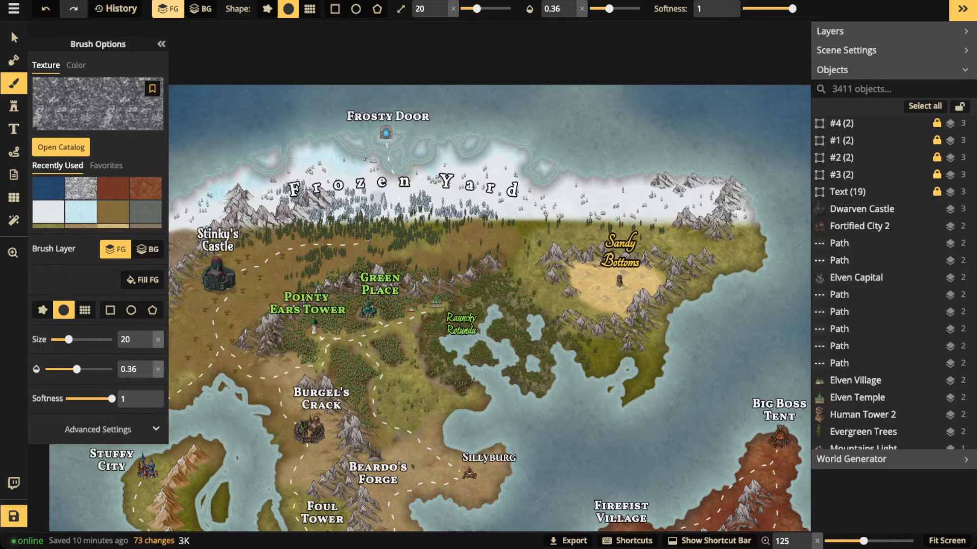
pyautogui.moveTo(495, 208)
pyautogui.mouseDown()
pyautogui.moveTo(523, 216)
pyautogui.moveTo(462, 223)
pyautogui.moveTo(539, 225)
pyautogui.moveTo(492, 224)
pyautogui.mouseUp()
pyautogui.press(']')
pyautogui.moveTo(608, 8); pyautogui.dragTo(640, 8)
pyautogui.press(']')
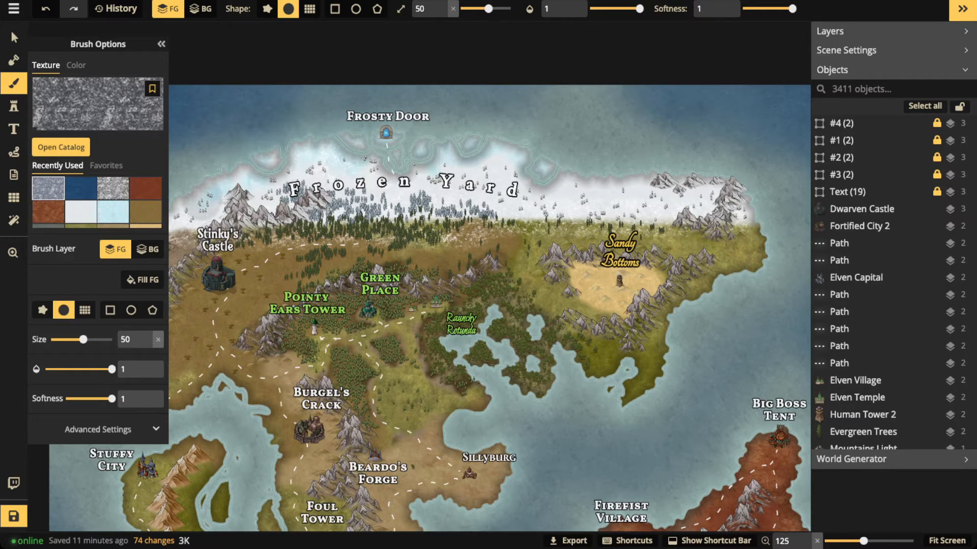
pyautogui.click(480, 213)
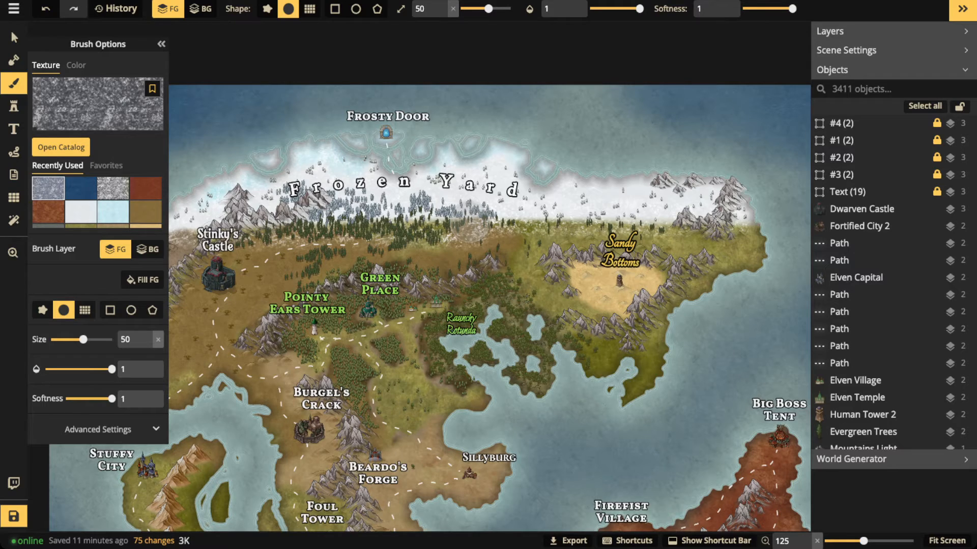
pyautogui.moveTo(461, 220)
pyautogui.mouseDown()
pyautogui.moveTo(740, 217)
pyautogui.moveTo(710, 222)
pyautogui.mouseUp()
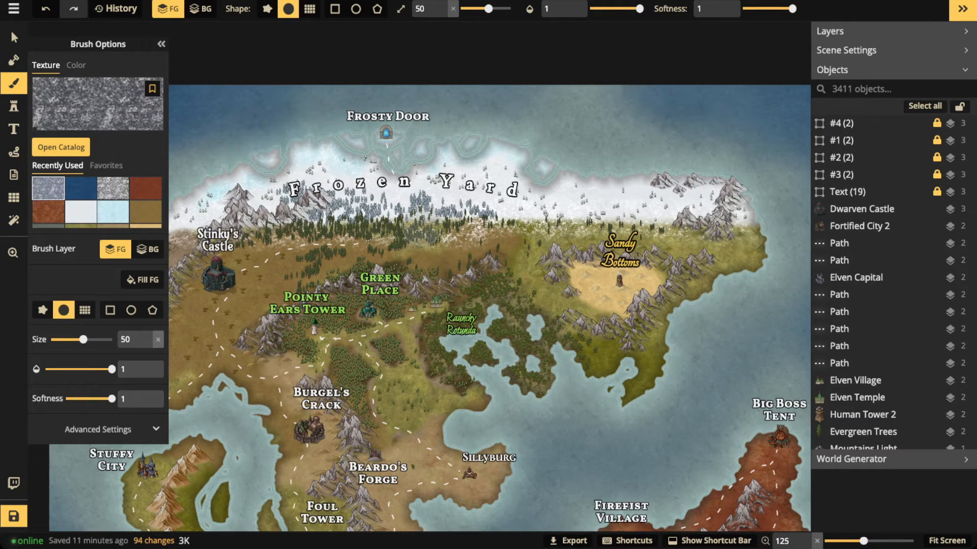
# Paint speckled snow over the hard boundary between grass and ice on the small southern island.
pyautogui.press('space')
pyautogui.moveTo(435, 370); pyautogui.dragTo(439, 51)
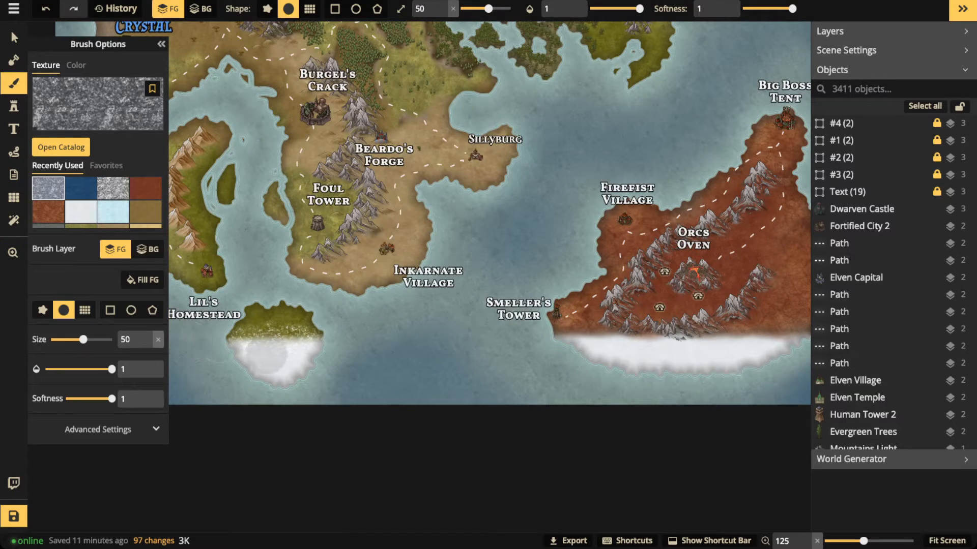
pyautogui.moveTo(266, 357); pyautogui.dragTo(303, 356)
# Paint the sand texture around the western and southern edges of the Sandy Bottoms desert with brush size 6 and opacity 0.44.
pyautogui.press('space')
pyautogui.moveTo(457, 165)
pyautogui.mouseDown()
pyautogui.moveTo(483, 332)
pyautogui.moveTo(315, 367)
pyautogui.mouseUp()
pyautogui.scroll(7, 432, 165)
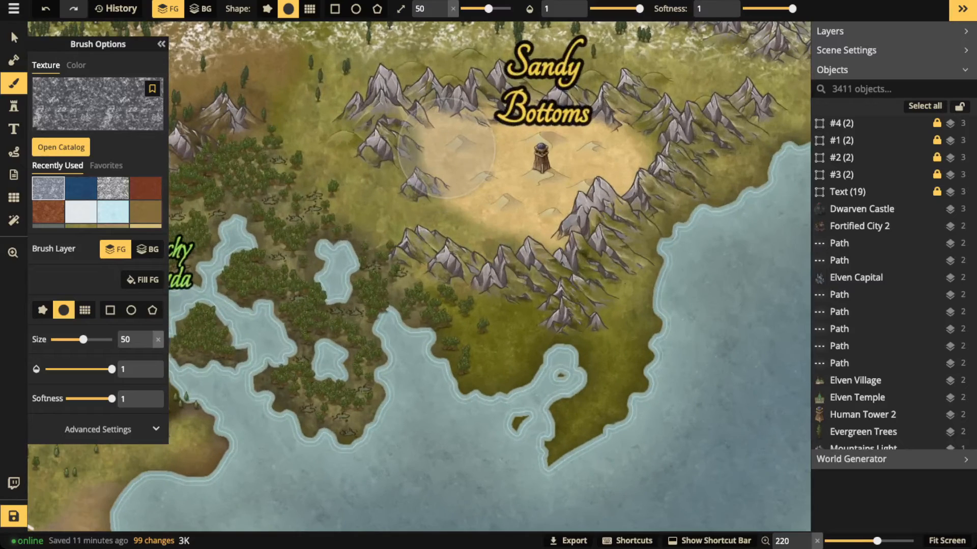
pyautogui.scroll(-2, 84, 212)
pyautogui.click(146, 217)
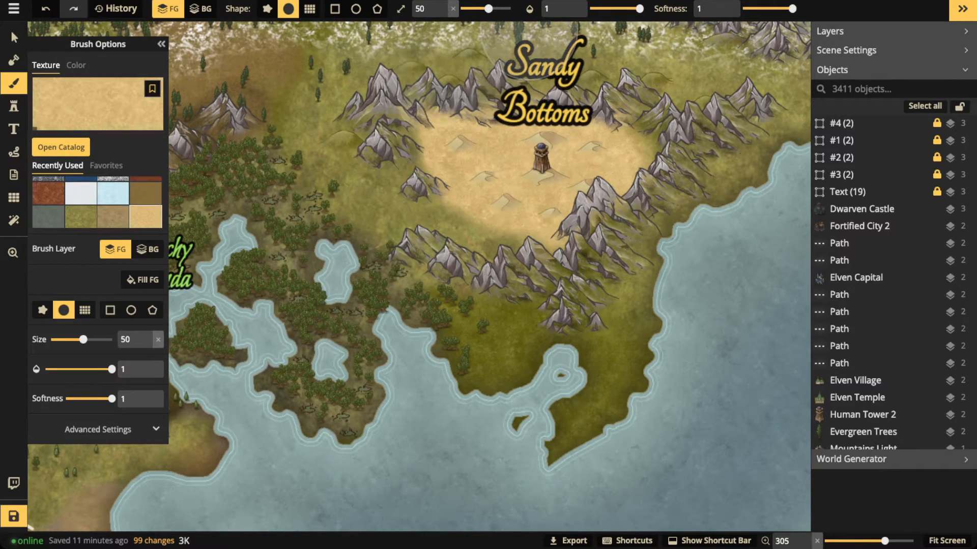
pyautogui.click(466, 9)
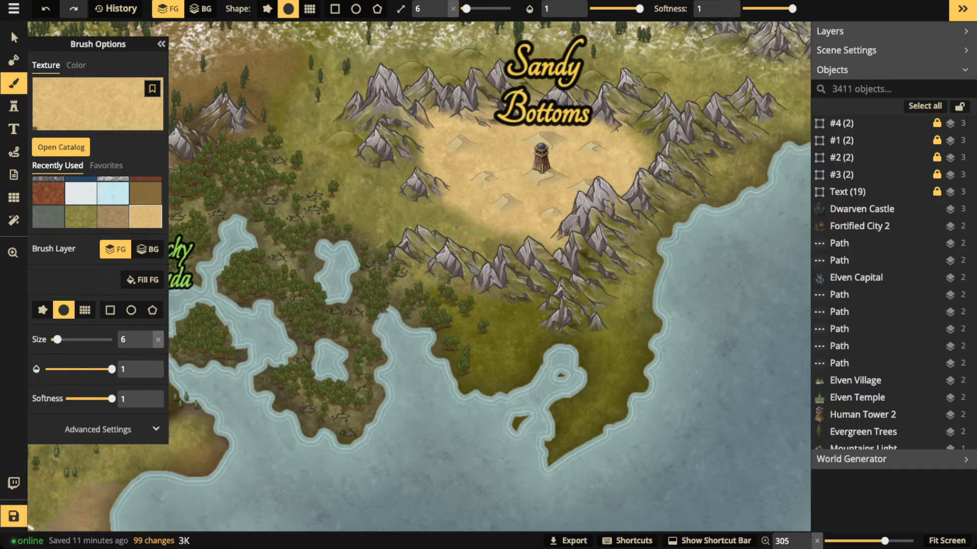
pyautogui.moveTo(640, 9); pyautogui.dragTo(614, 9)
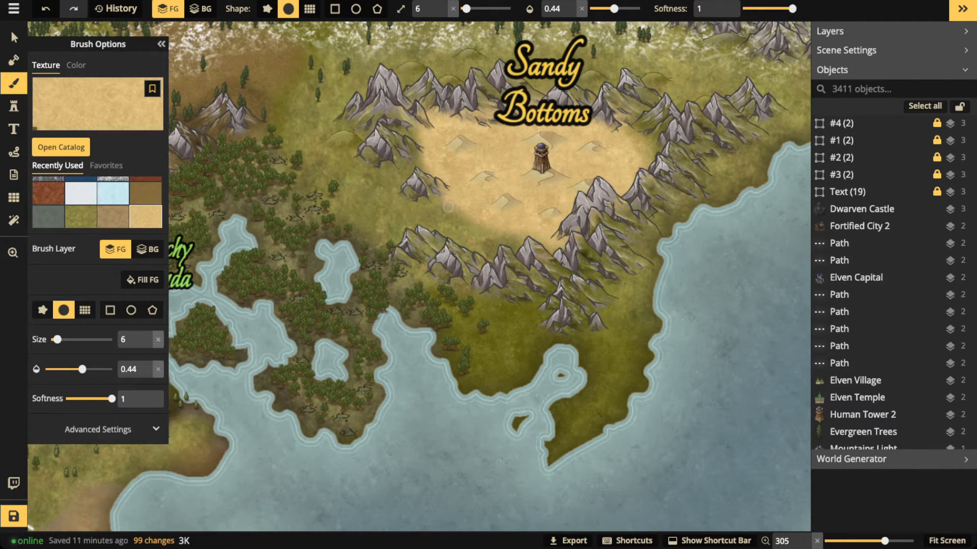
pyautogui.moveTo(444, 210)
pyautogui.mouseDown()
pyautogui.moveTo(474, 222)
pyautogui.moveTo(469, 237)
pyautogui.moveTo(449, 207)
pyautogui.mouseUp()
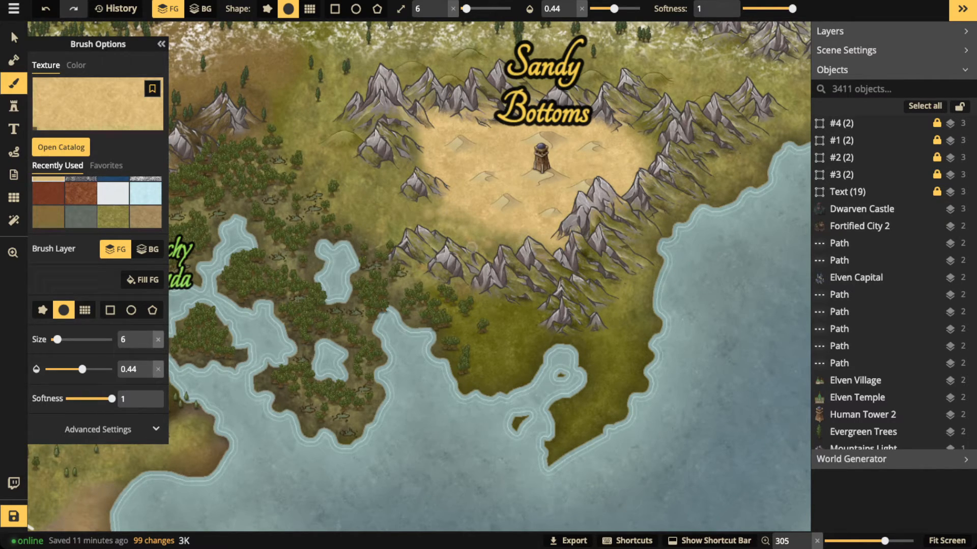
pyautogui.moveTo(388, 183)
pyautogui.mouseDown()
pyautogui.moveTo(407, 221)
pyautogui.moveTo(428, 211)
pyautogui.moveTo(391, 175)
pyautogui.moveTo(364, 181)
pyautogui.moveTo(385, 191)
pyautogui.moveTo(377, 205)
pyautogui.moveTo(444, 212)
pyautogui.moveTo(512, 203)
pyautogui.mouseUp()
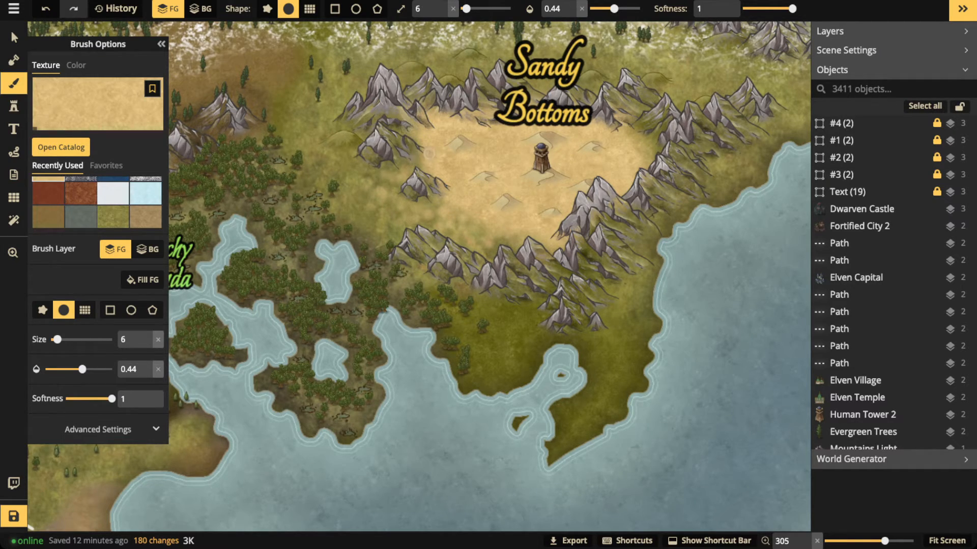
pyautogui.moveTo(478, 221)
pyautogui.mouseDown()
pyautogui.moveTo(453, 232)
pyautogui.moveTo(376, 165)
pyautogui.mouseUp()
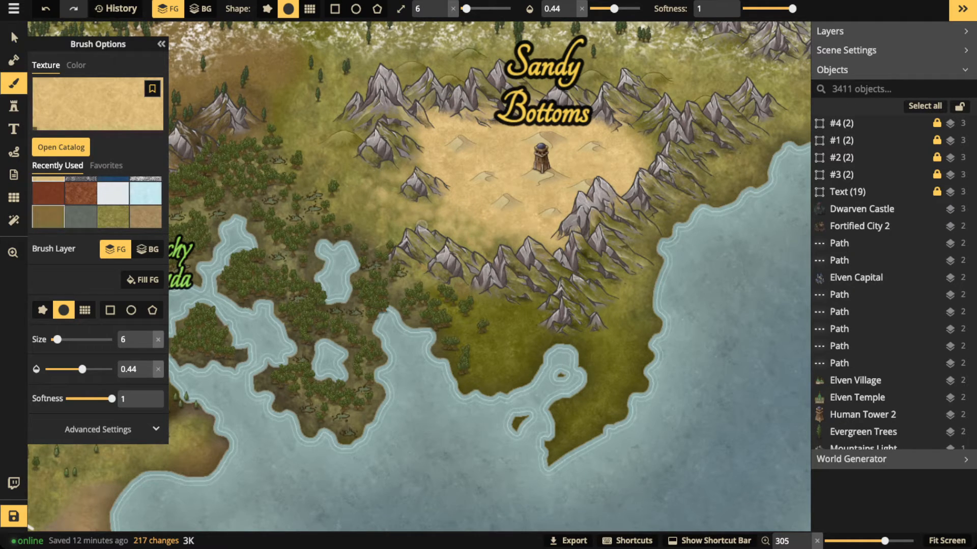
# Brush the brown ground texture into the terrain around Sandy Bottoms with the same small brush, and collapse the brush options.
pyautogui.click(48, 217)
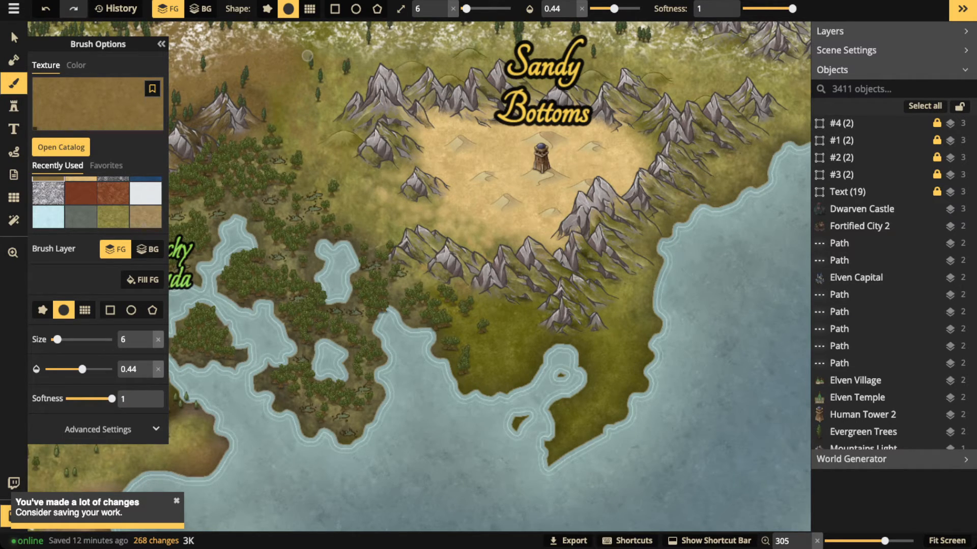
pyautogui.click(159, 44)
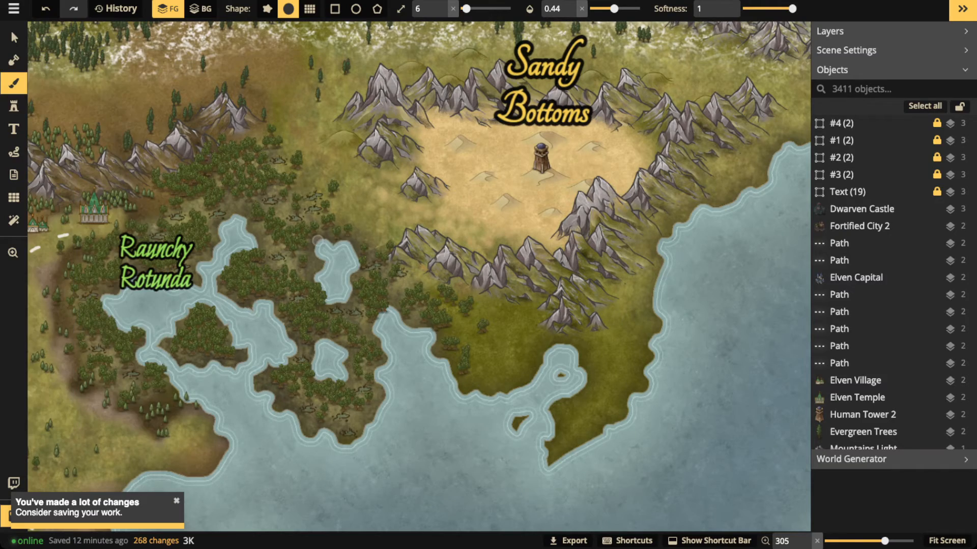
# Paint the brown texture around the tan mountains on the Stuffy City island with brush size 36, raising the opacity to 0.56.
pyautogui.scroll(-2, 318, 239)
pyautogui.press('space')
pyautogui.moveTo(224, 239); pyautogui.dragTo(602, 237)
pyautogui.moveTo(175, 425)
pyautogui.mouseDown()
pyautogui.moveTo(494, 157)
pyautogui.moveTo(506, 72)
pyautogui.mouseUp()
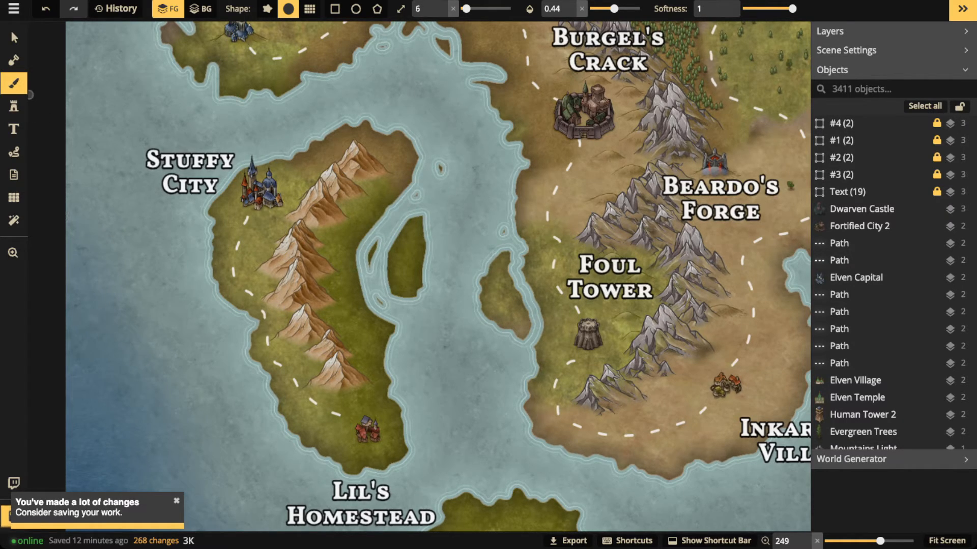
pyautogui.click(13, 83)
pyautogui.scroll(8, 315, 230)
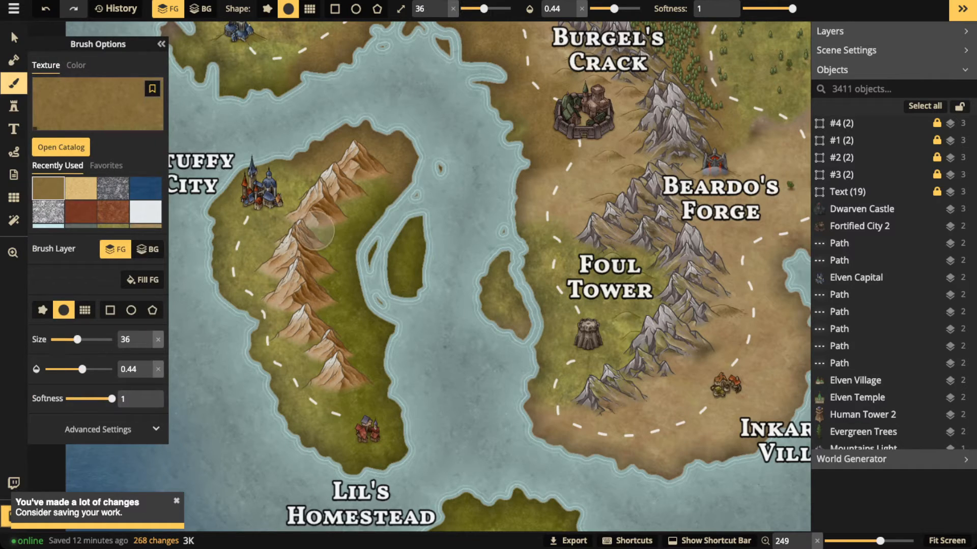
pyautogui.scroll(-2, 327, 216)
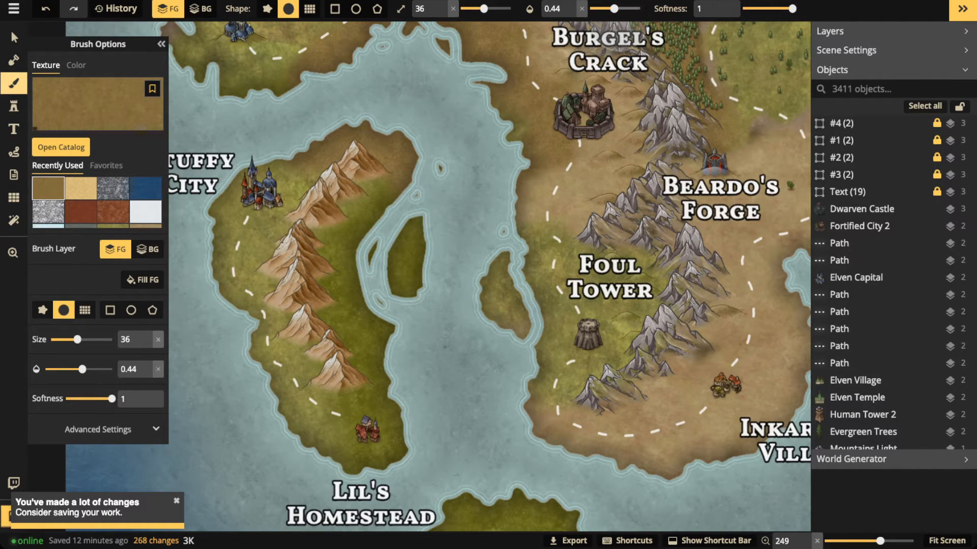
pyautogui.click(621, 9)
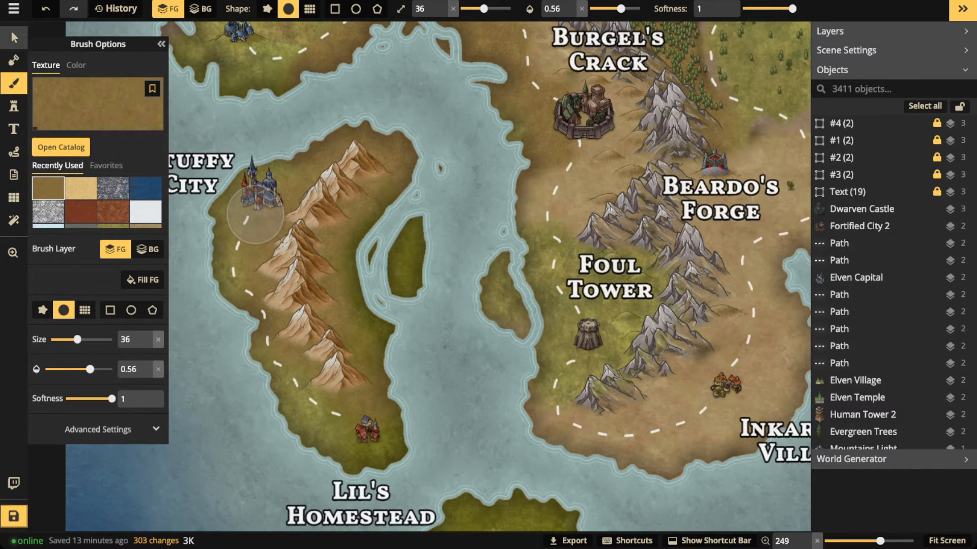
# Select the tan mountain stamps on the Stuffy City island and set their blend mode to Luminosity.
pyautogui.click(14, 38)
pyautogui.moveTo(363, 139)
pyautogui.mouseDown()
pyautogui.moveTo(342, 336)
pyautogui.moveTo(306, 378)
pyautogui.mouseUp()
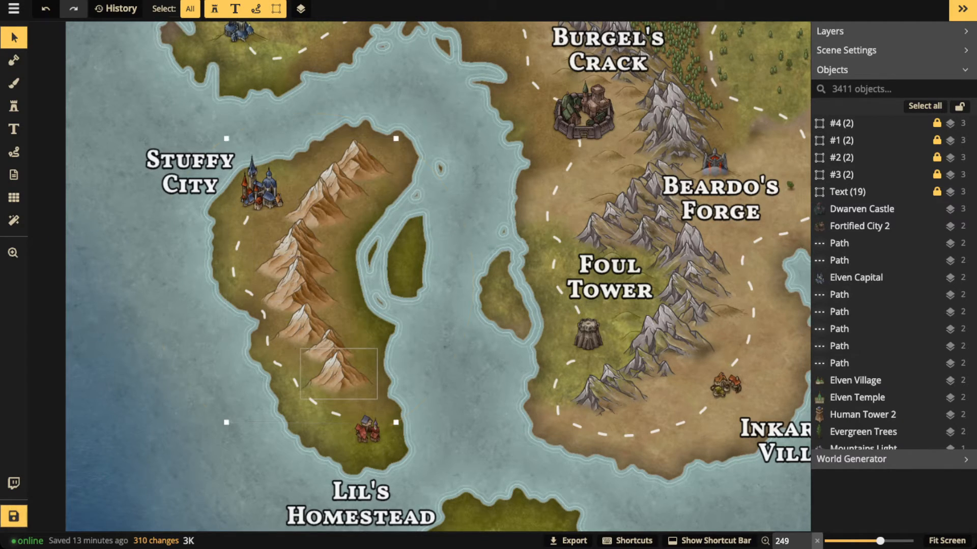
pyautogui.keyDown('shift'); pyautogui.click(297, 384); pyautogui.keyUp('shift')
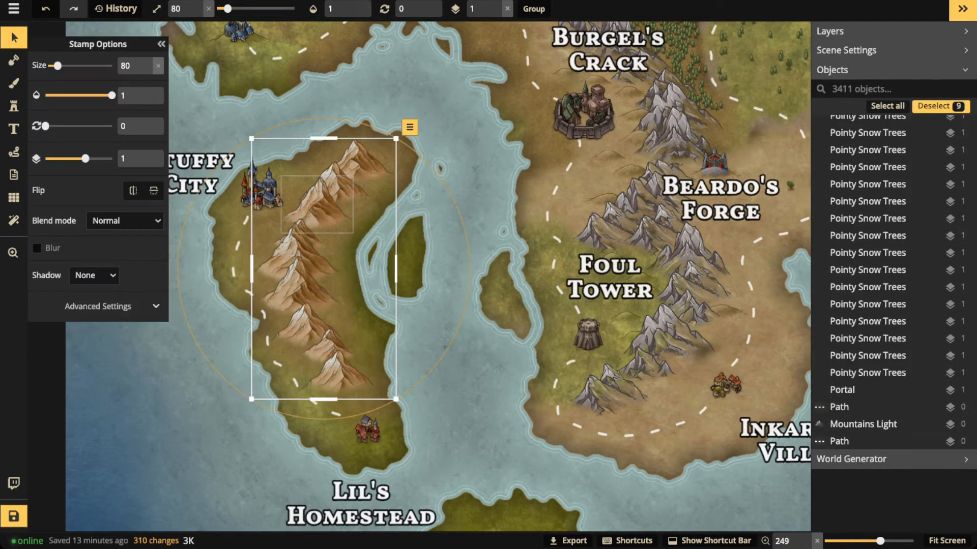
pyautogui.click(124, 220)
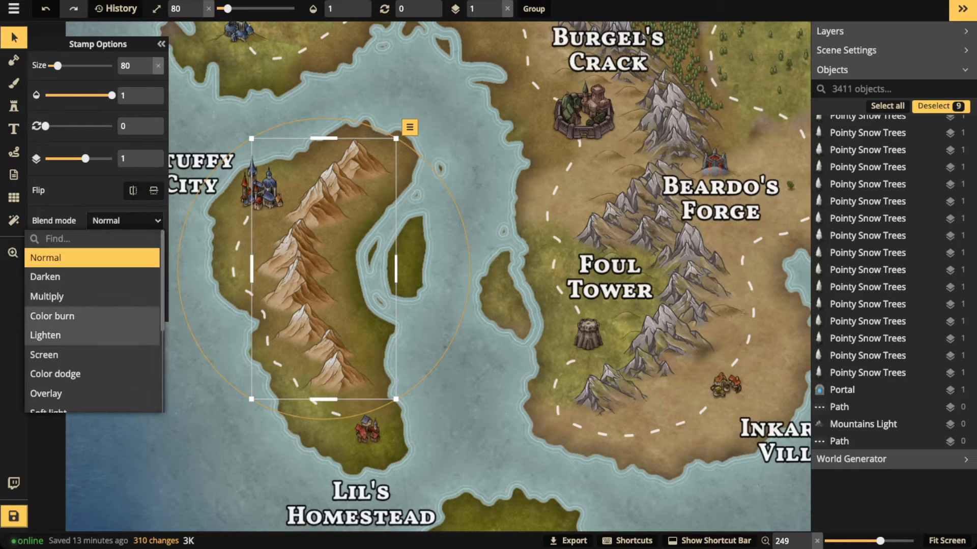
pyautogui.scroll(-3, 91, 333)
pyautogui.click(76, 404)
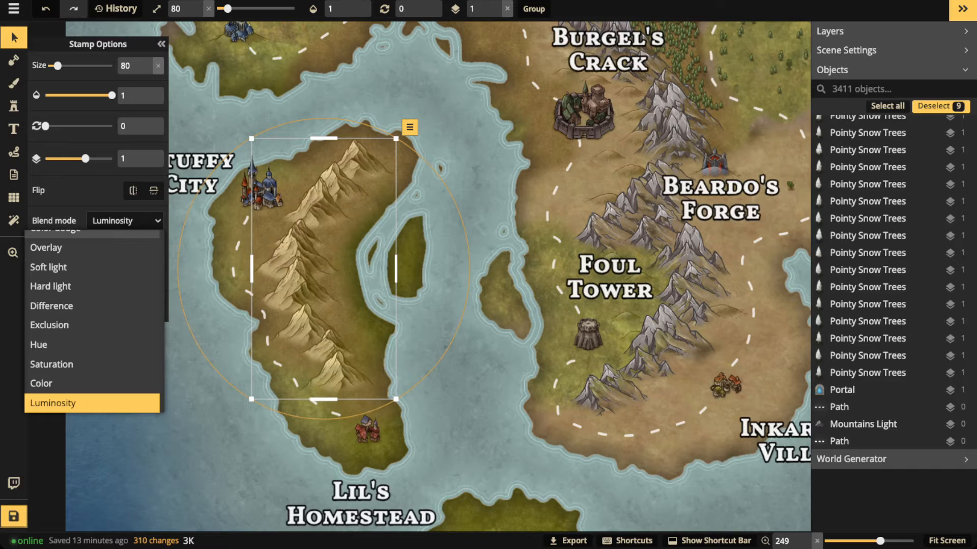
pyautogui.click(124, 221)
pyautogui.scroll(-3, 357, 166)
# Copy the northernmost tan mountain from the Stuffy City island and paste it into the Sandy Bottoms desert.
pyautogui.click(357, 164)
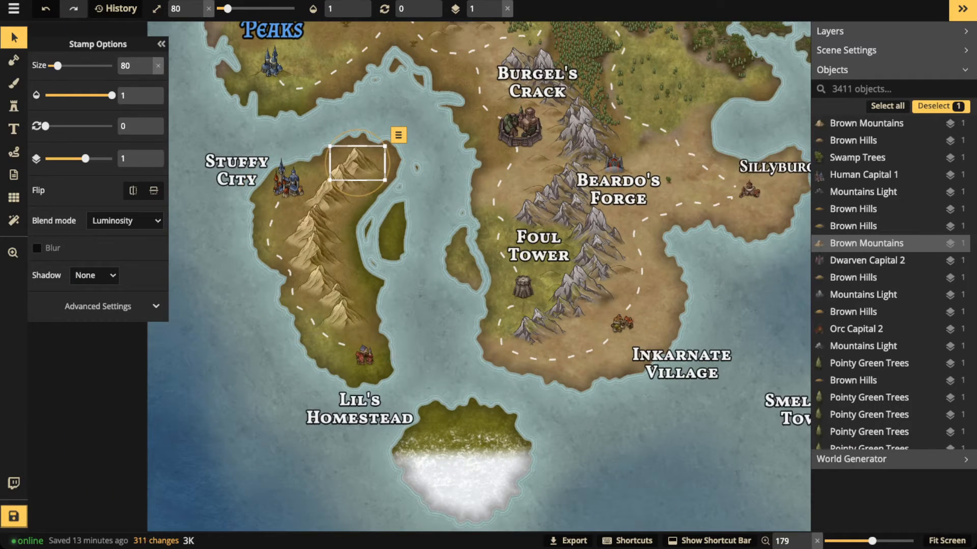
pyautogui.click(351, 62)
pyautogui.press('space')
pyautogui.moveTo(351, 62); pyautogui.dragTo(197, 283)
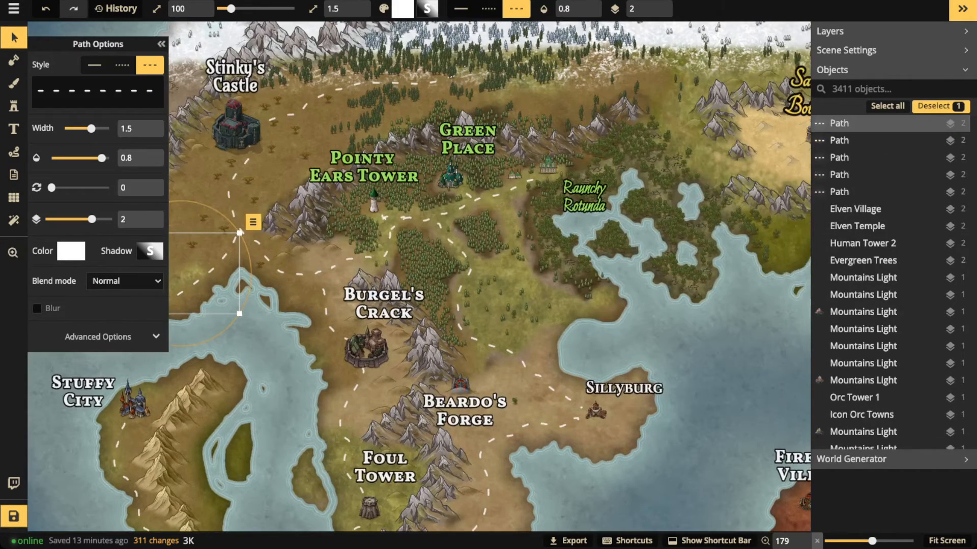
pyautogui.click(204, 385)
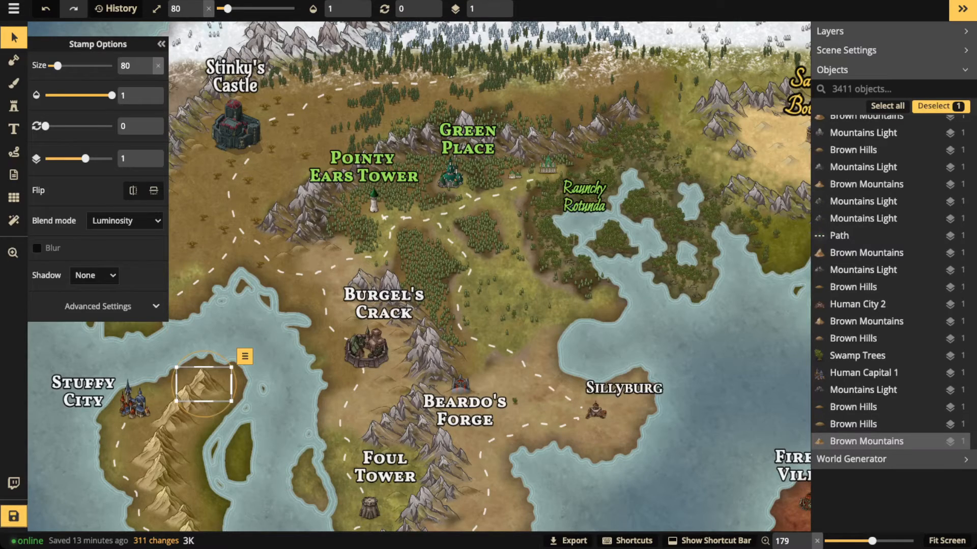
pyautogui.press('space')
pyautogui.moveTo(437, 264); pyautogui.dragTo(256, 339)
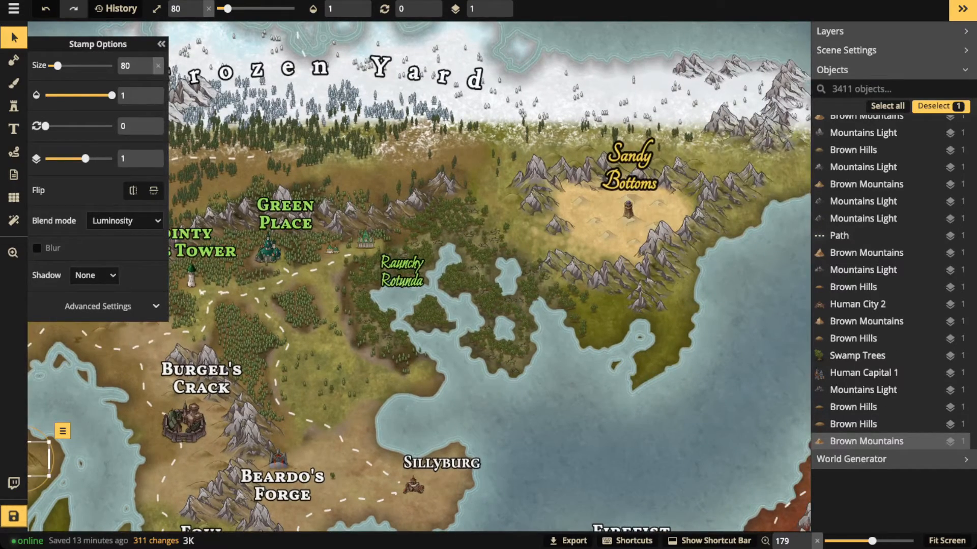
pyautogui.hotkey('ctrl', 'c')
pyautogui.hotkey('ctrl', 'v')
pyautogui.moveTo(602, 202); pyautogui.dragTo(596, 210)
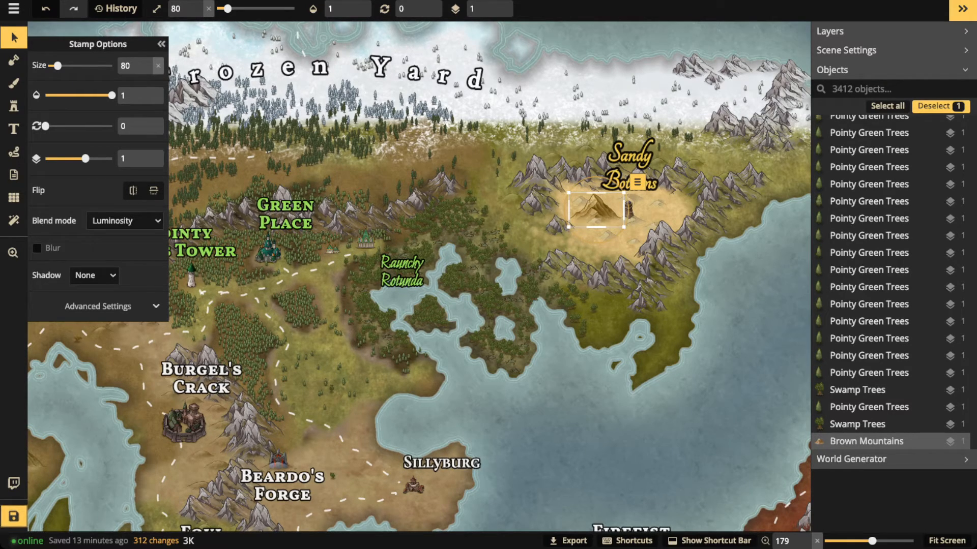
# Move the copied mountain onto the snow of Frozen Yard, raise its brightness to 163, and delete it.
pyautogui.moveTo(596, 210); pyautogui.dragTo(609, 83)
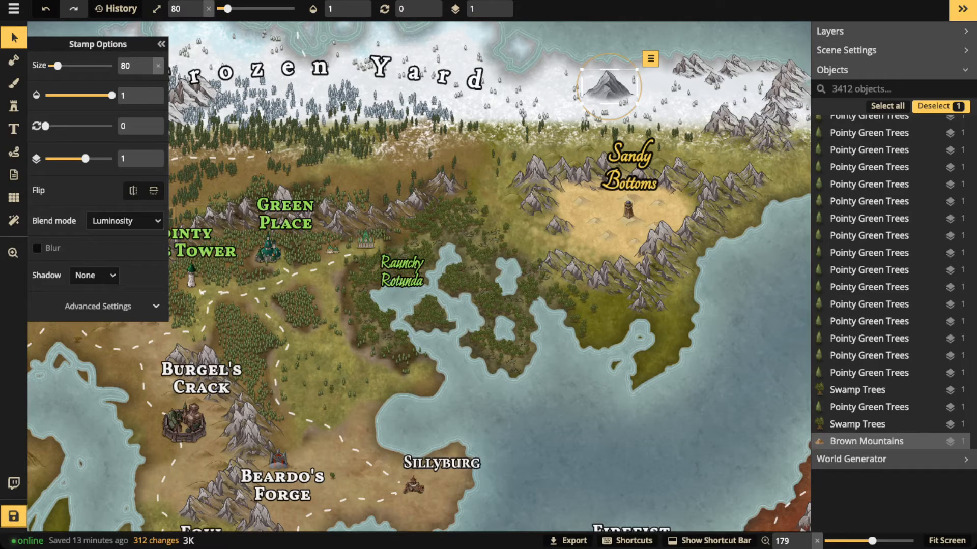
pyautogui.click(98, 306)
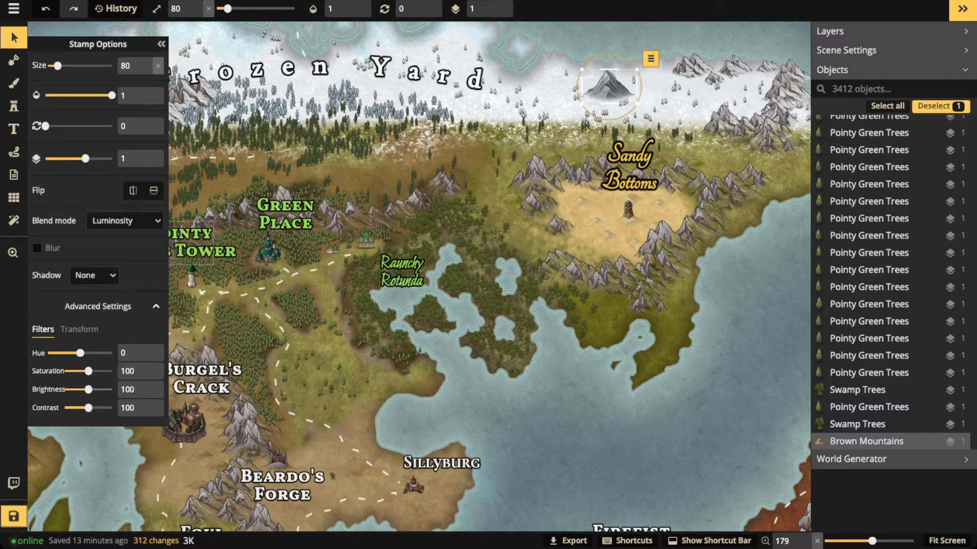
pyautogui.moveTo(89, 390); pyautogui.dragTo(103, 390)
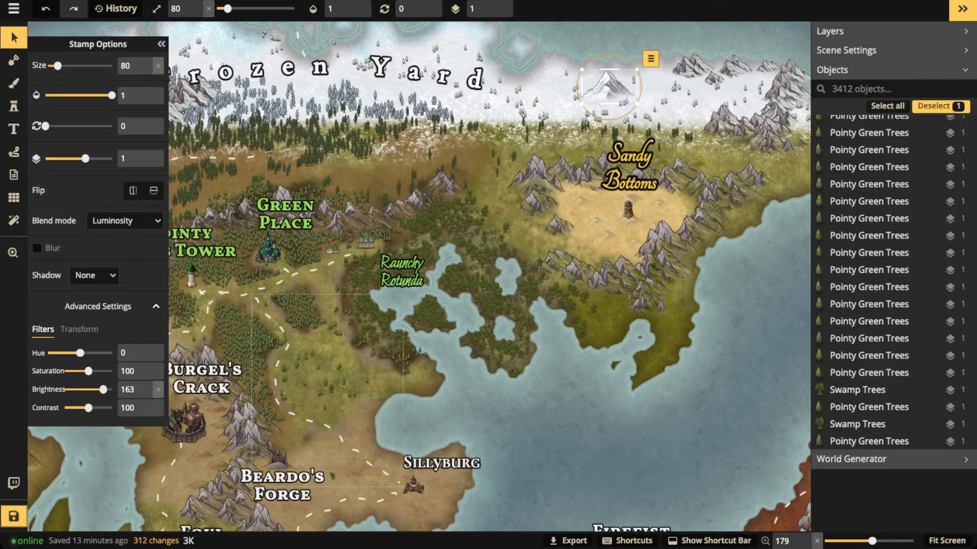
pyautogui.press('Delete')
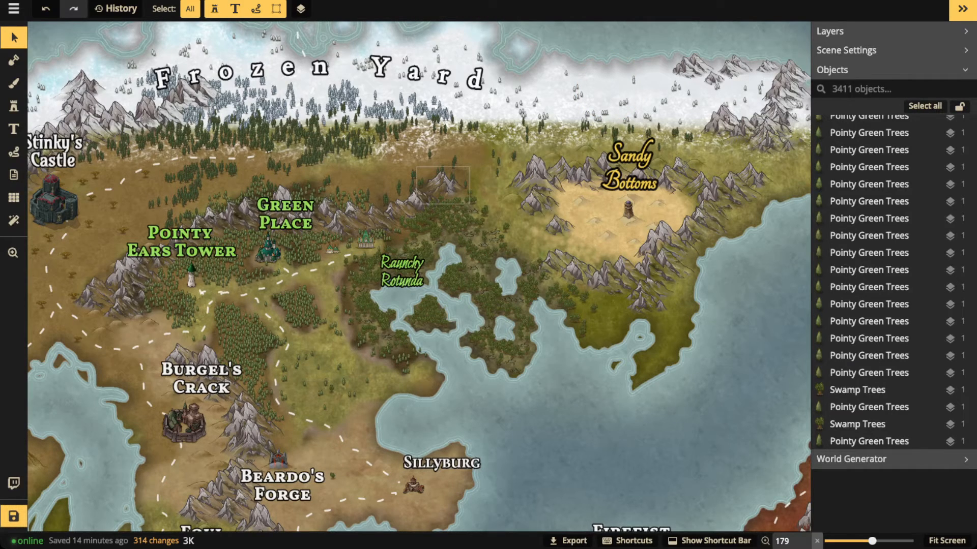
# Choose the Mountains Light stamp from the Core pack and place one at size 150 in the sea northeast of Sillyburg.
pyautogui.click(442, 186)
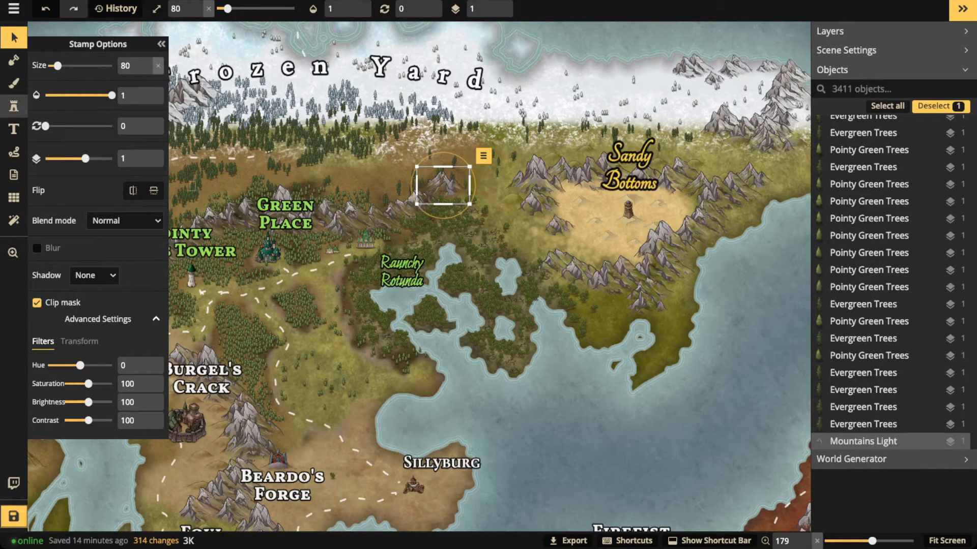
pyautogui.click(13, 105)
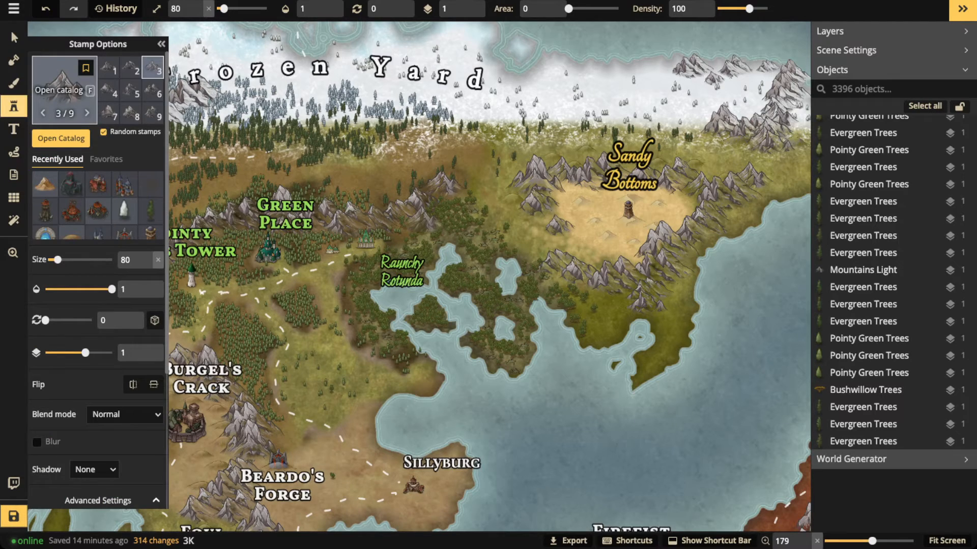
pyautogui.click(65, 90)
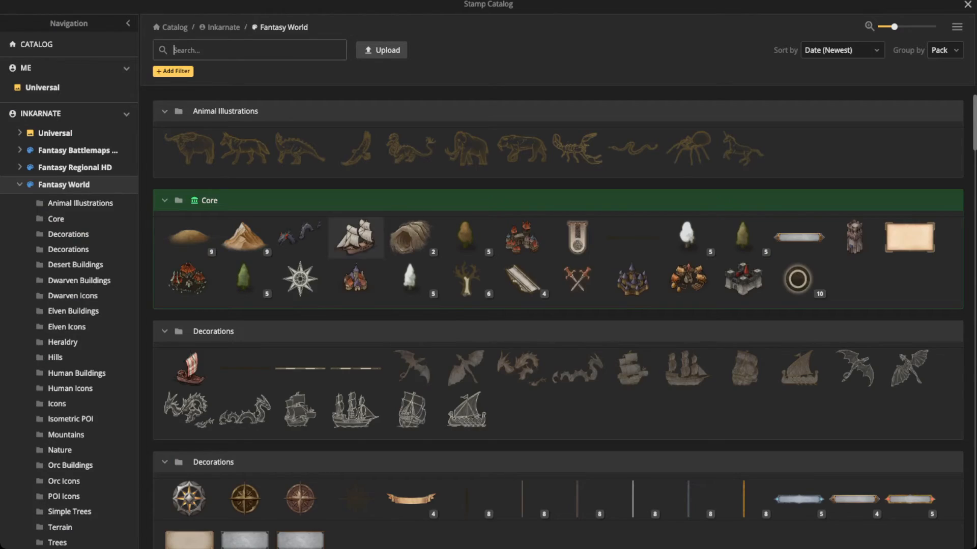
pyautogui.click(300, 236)
pyautogui.scroll(7, 555, 407)
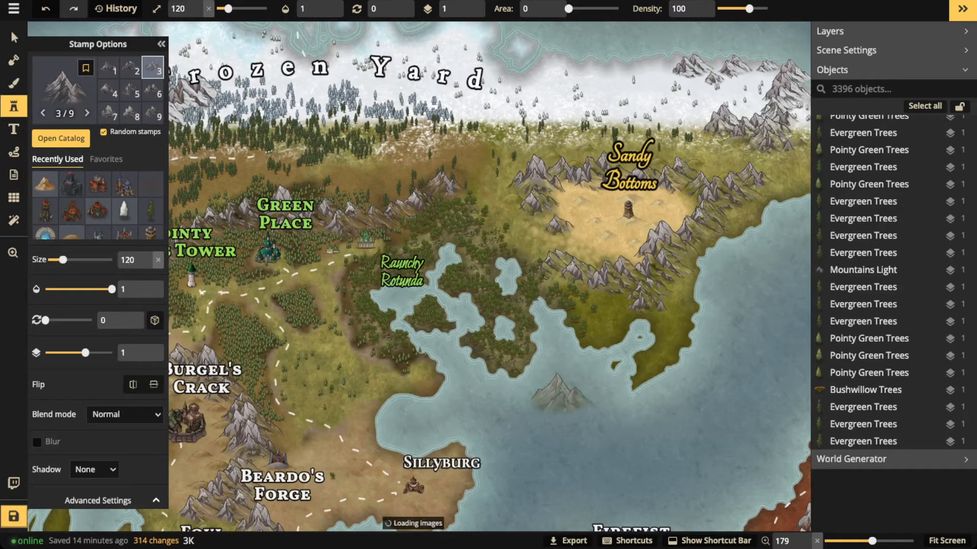
pyautogui.click(553, 410)
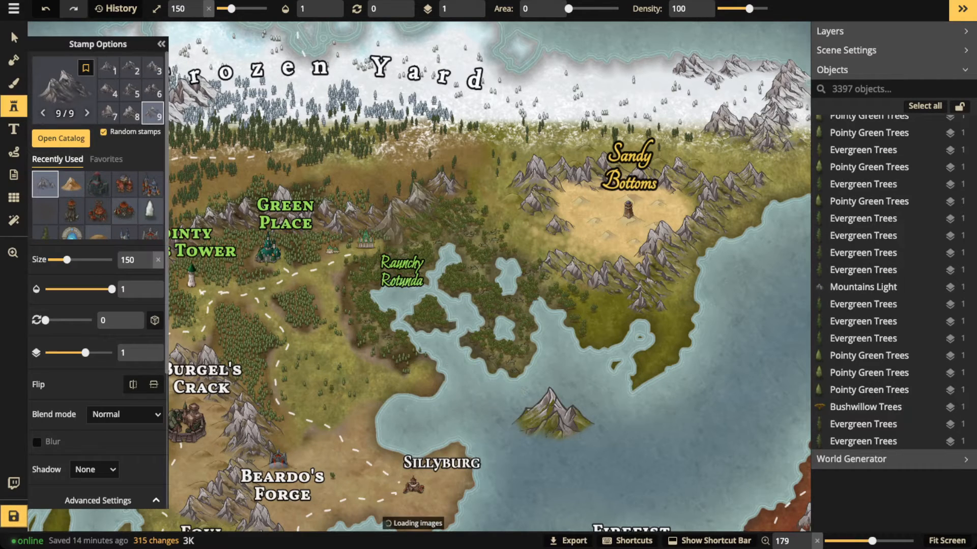
# Move the newly placed light mountain over the land at Crystal Peaks to demonstrate its blending, and delete it.
pyautogui.click(14, 38)
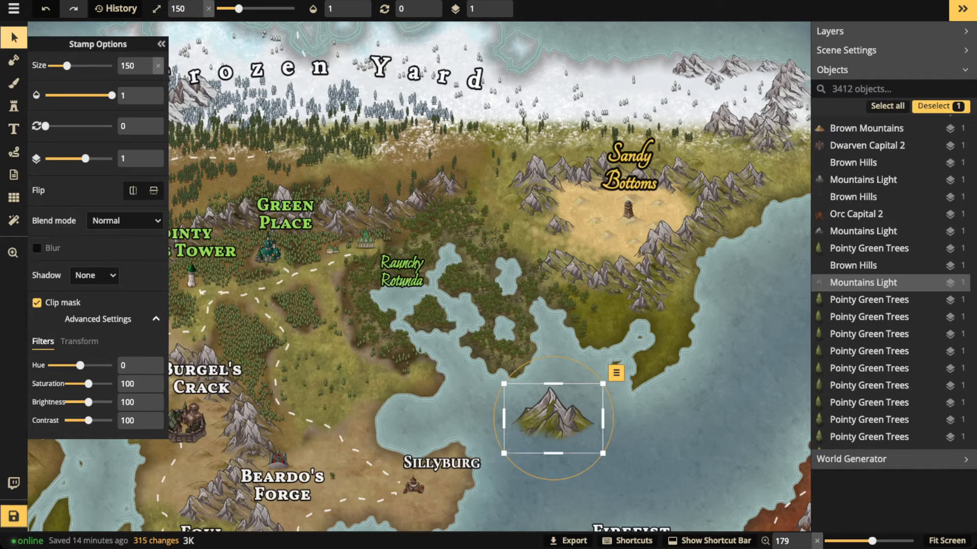
pyautogui.scroll(-3, 662, 410)
pyautogui.moveTo(568, 417); pyautogui.dragTo(330, 210)
pyautogui.press('space')
pyautogui.press('space')
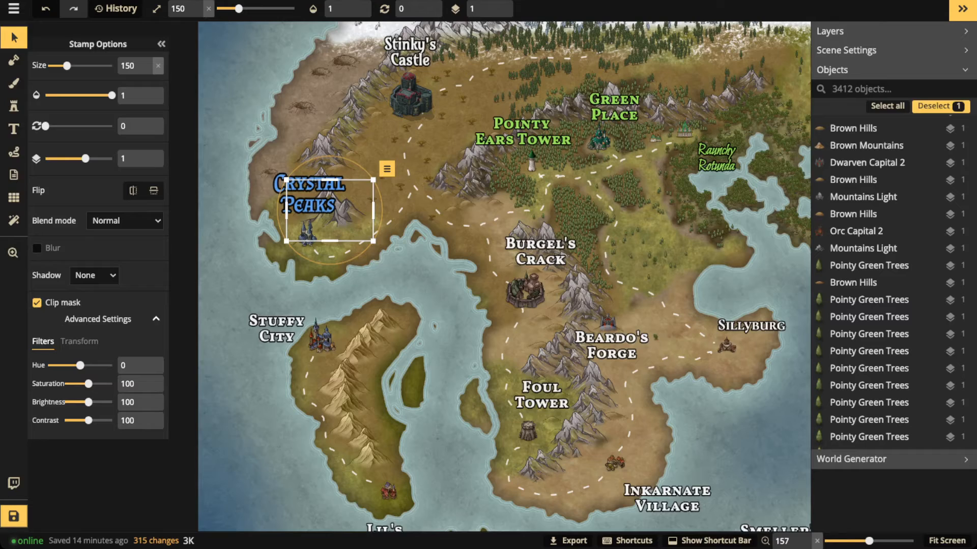
pyautogui.press('Delete')
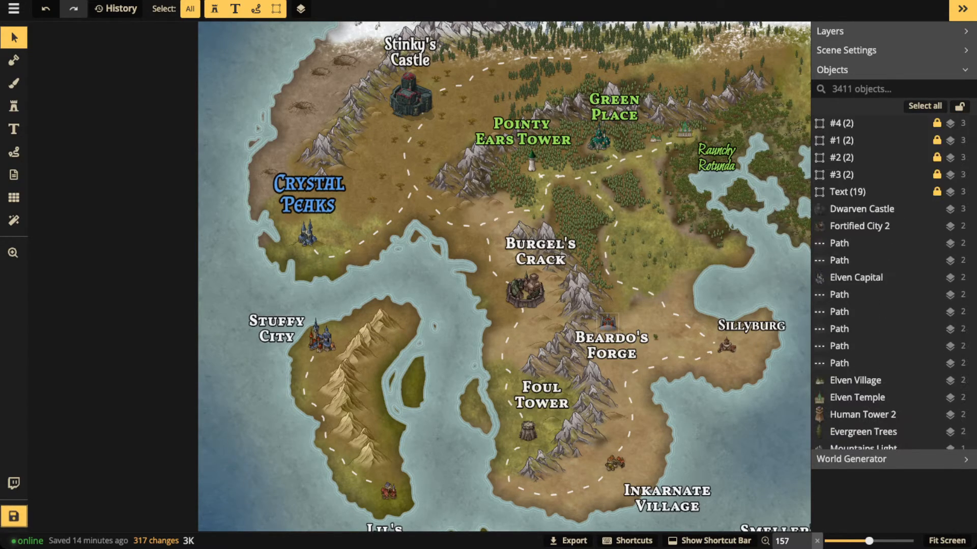
# Reveal the locked #4 title group at opacity 1 over the map and delete the group.
pyautogui.click(859, 124)
pyautogui.scroll(-1, 477, 143)
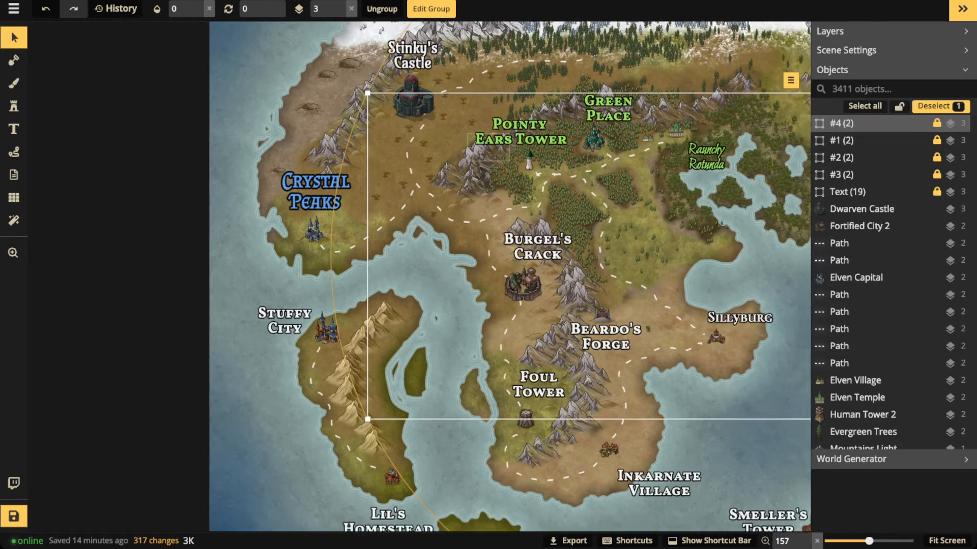
pyautogui.scroll(-3, 491, 142)
pyautogui.moveTo(491, 142); pyautogui.dragTo(320, 164)
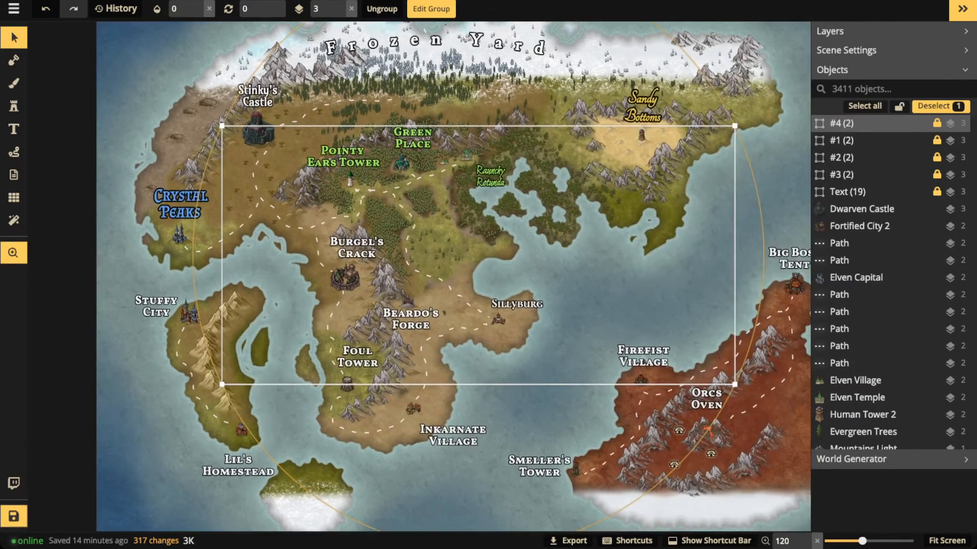
pyautogui.scroll(-2, 452, 175)
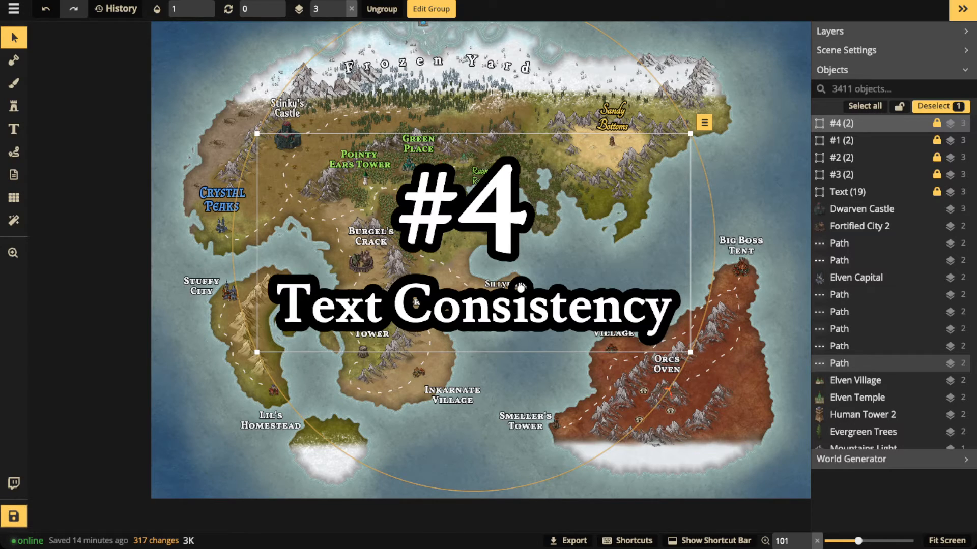
pyautogui.press('Delete')
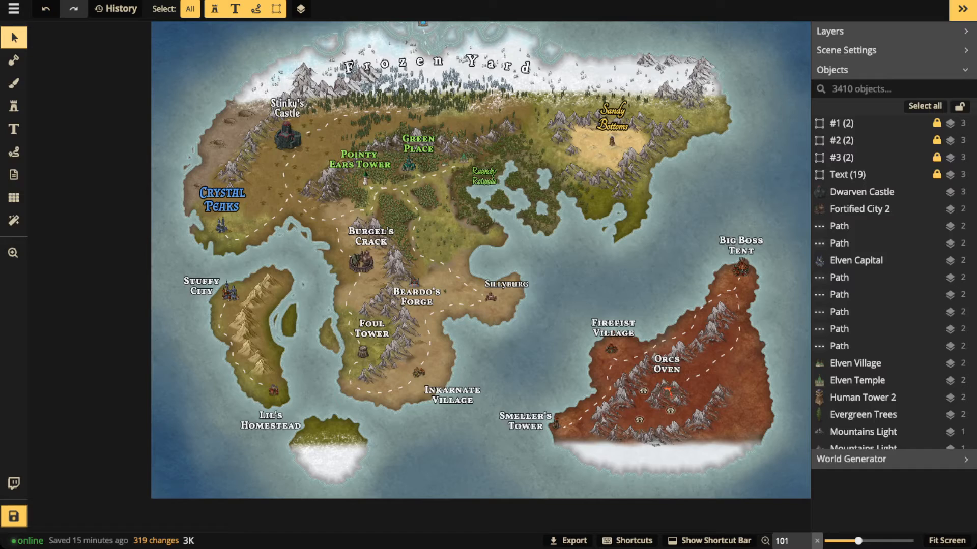
# Open the Text (19) group, examine the fonts of the Frozen Yard and Stinky's Castle labels, and leave the group.
pyautogui.doubleClick(847, 174)
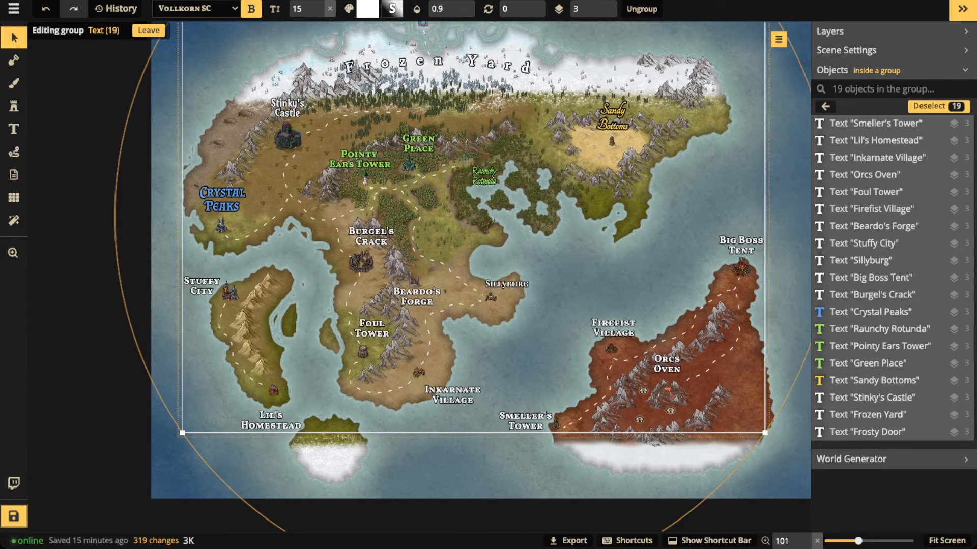
pyautogui.click(437, 62)
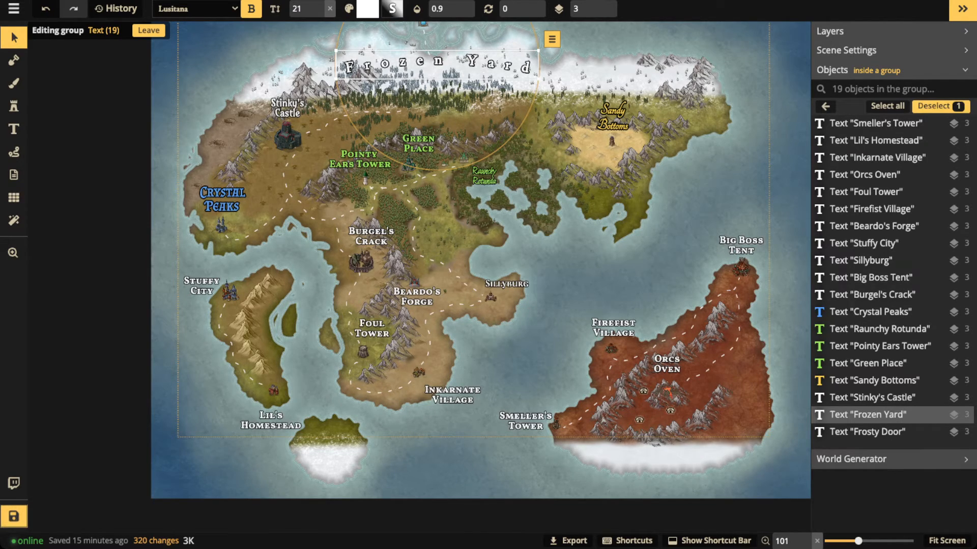
pyautogui.click(288, 109)
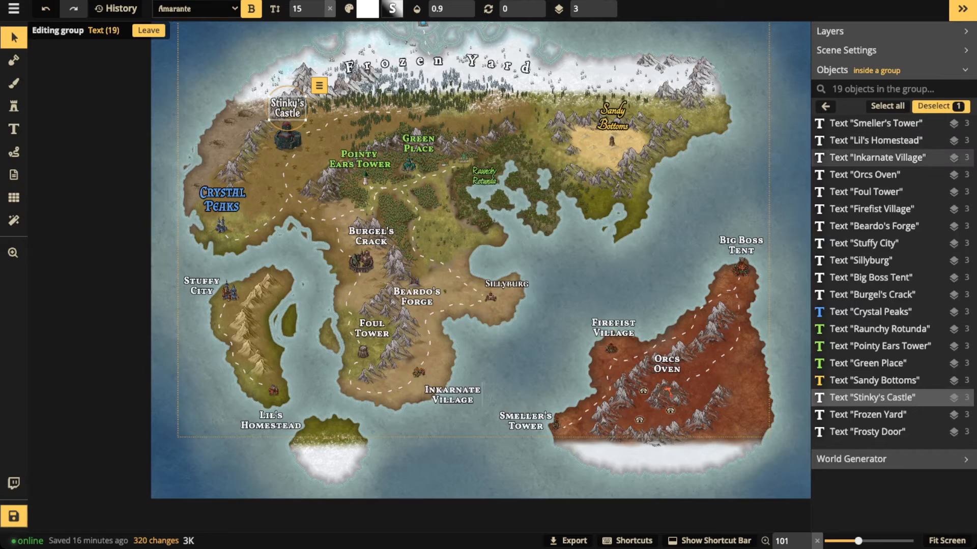
pyautogui.press('Escape')
pyautogui.press('Escape')
# Reveal the locked #3 title group at opacity 1 over the map and delete the group.
pyautogui.scroll(1, 594, 188)
pyautogui.scroll(2, 666, 185)
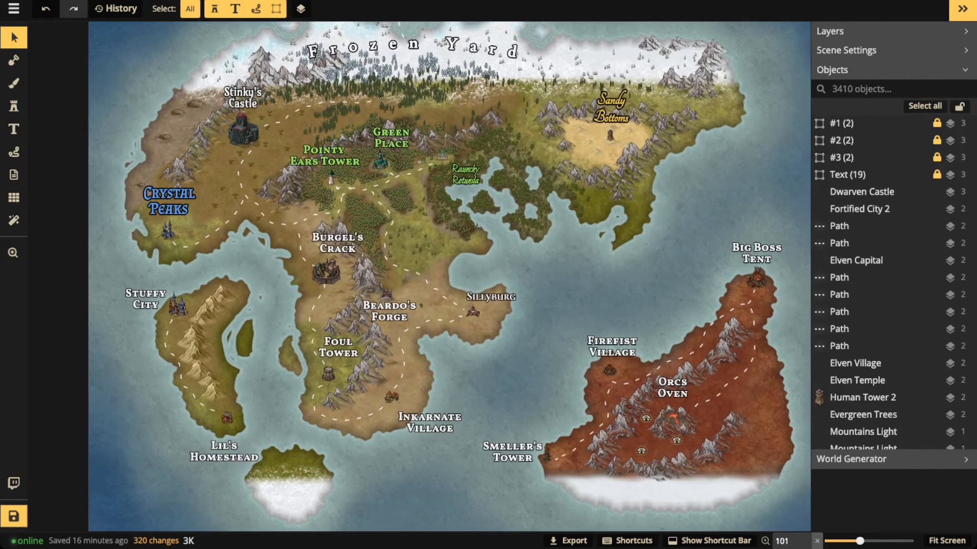
pyautogui.click(844, 157)
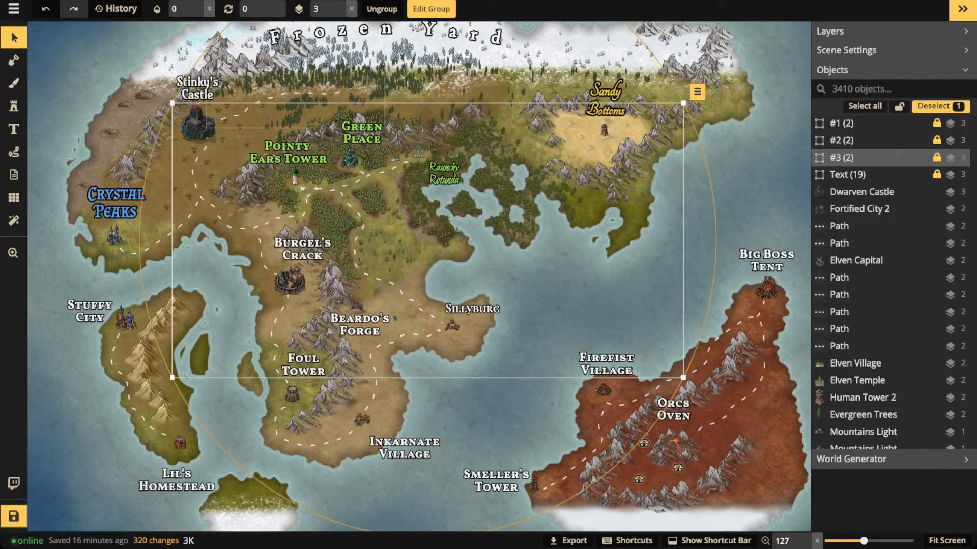
pyautogui.click(209, 9)
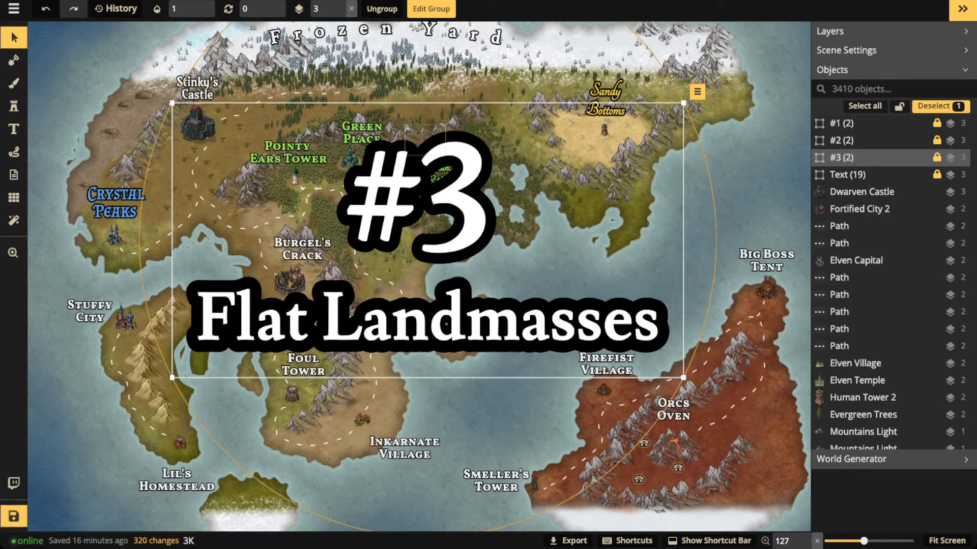
pyautogui.press('Delete')
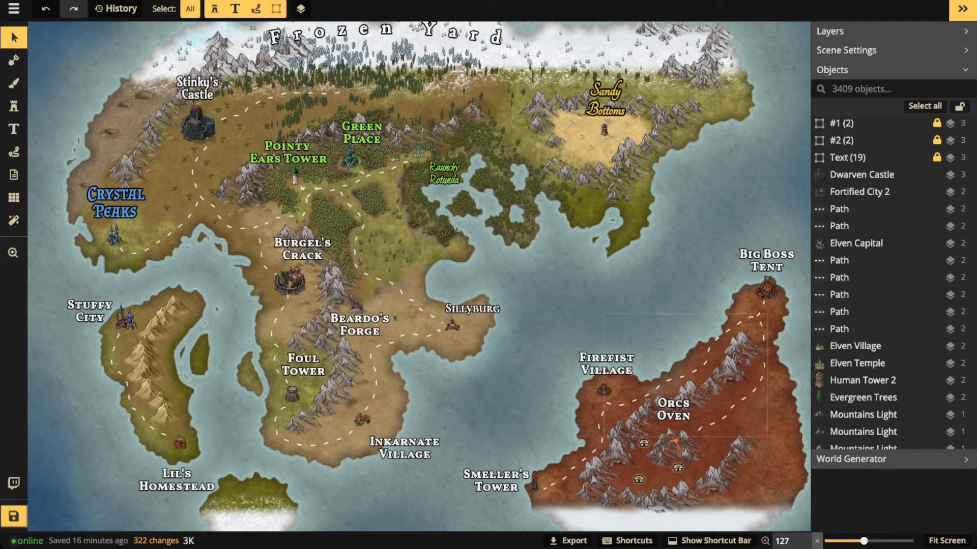
# Select the locked Cliffs (36) group and set its opacity to 1 to reveal the cliffs on the landmasses.
pyautogui.moveTo(971, 120); pyautogui.dragTo(972, 448)
pyautogui.click(865, 423)
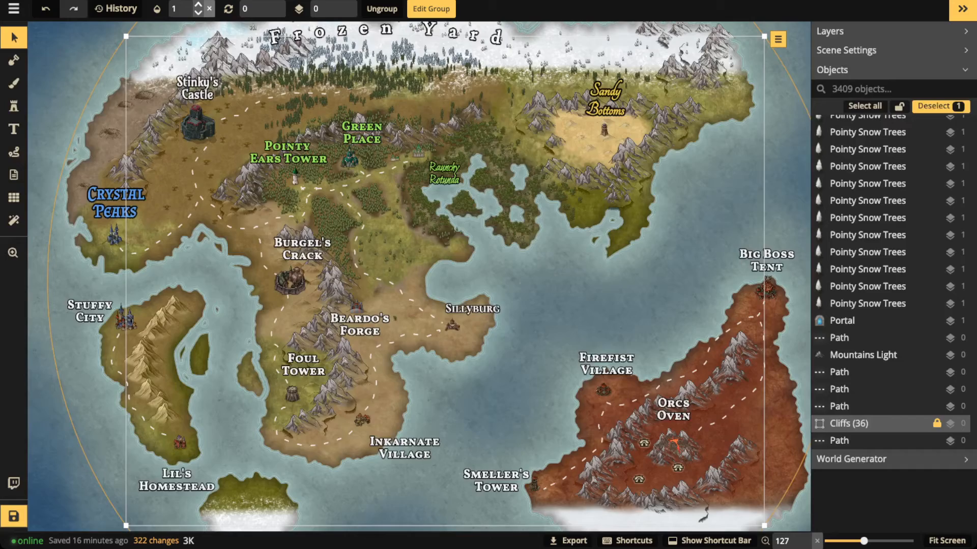
pyautogui.scroll(5, 174, 119)
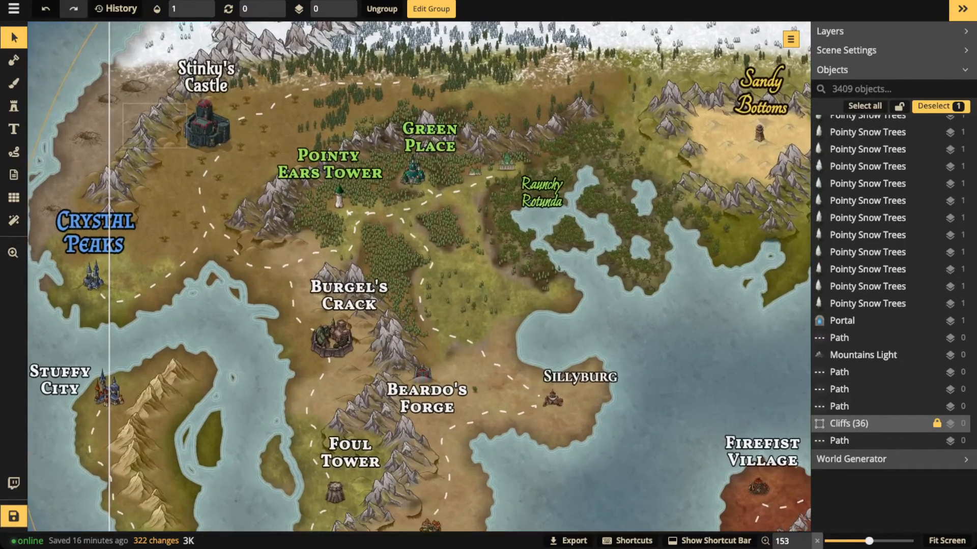
pyautogui.scroll(10, 174, 125)
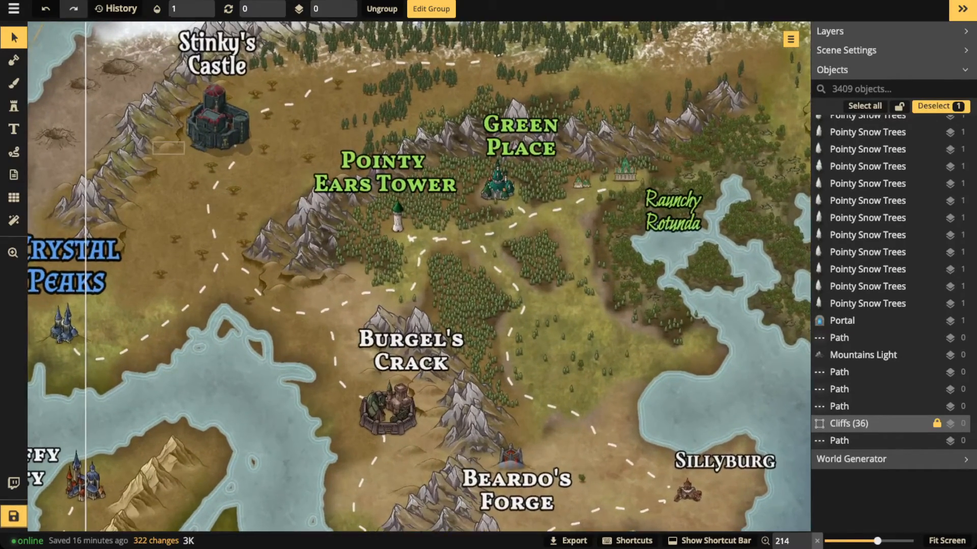
pyautogui.moveTo(171, 153); pyautogui.dragTo(295, 148)
pyautogui.scroll(5, 260, 190)
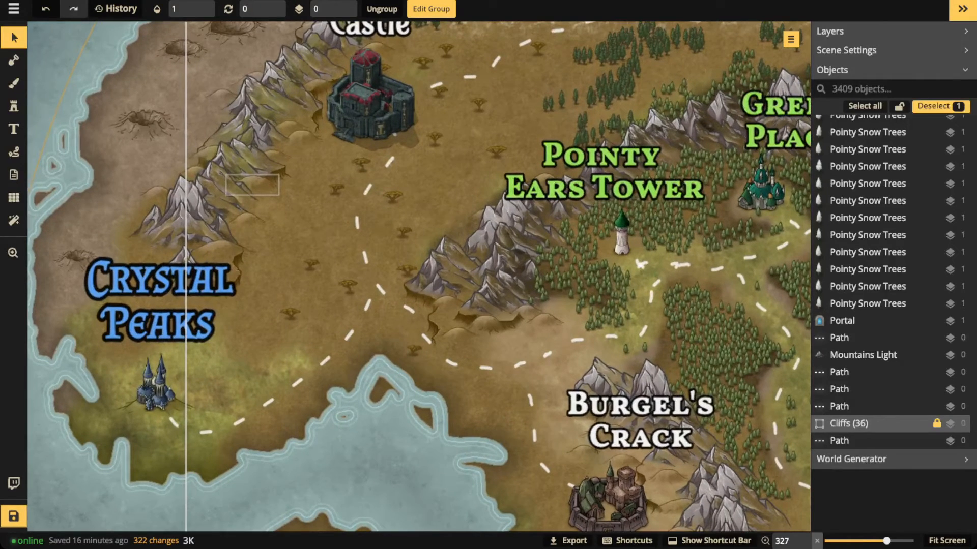
pyautogui.click(245, 169)
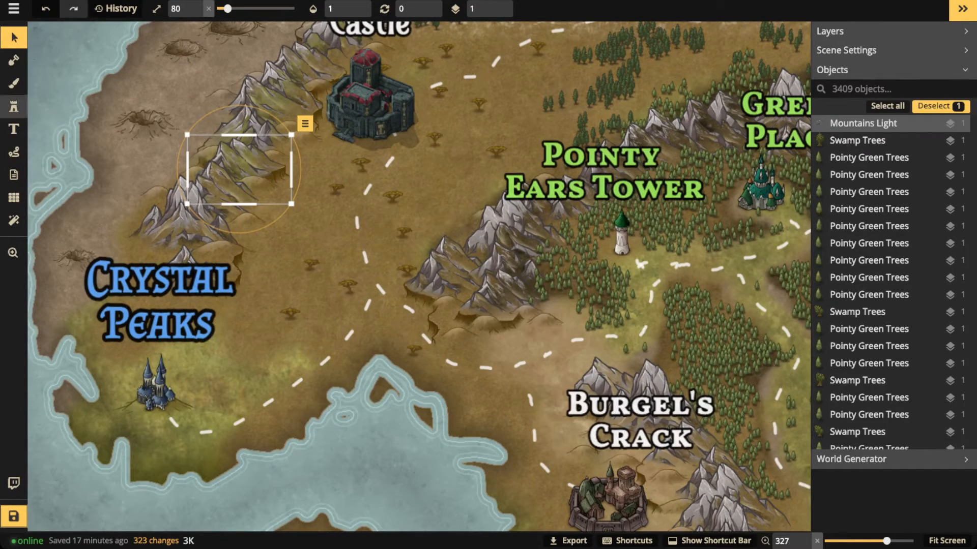
pyautogui.click(14, 106)
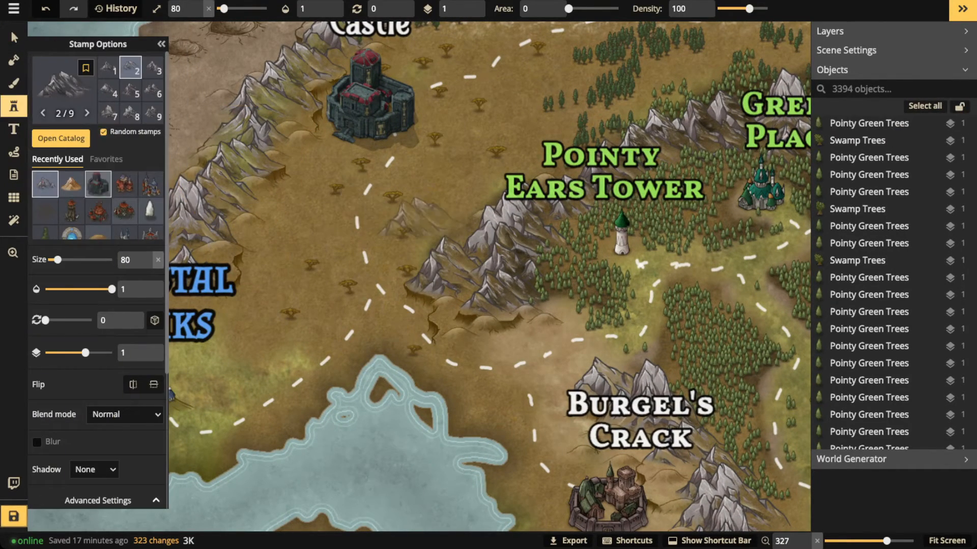
pyautogui.click(45, 210)
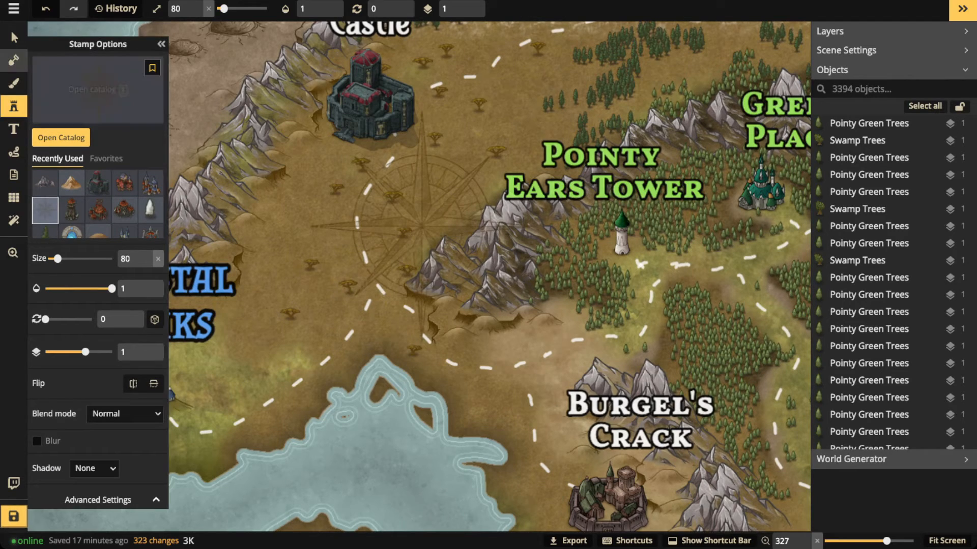
pyautogui.click(14, 38)
pyautogui.click(244, 169)
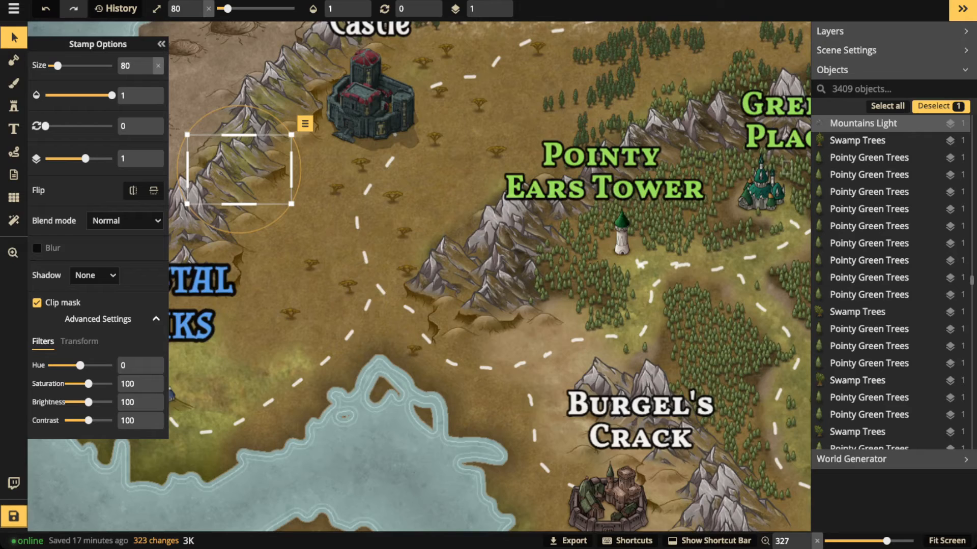
# Open the locked Cliffs (36) group for editing and load its cliff beside the mountains below Stinky's Castle into the Stamp tool.
pyautogui.moveTo(972, 127); pyautogui.dragTo(972, 458)
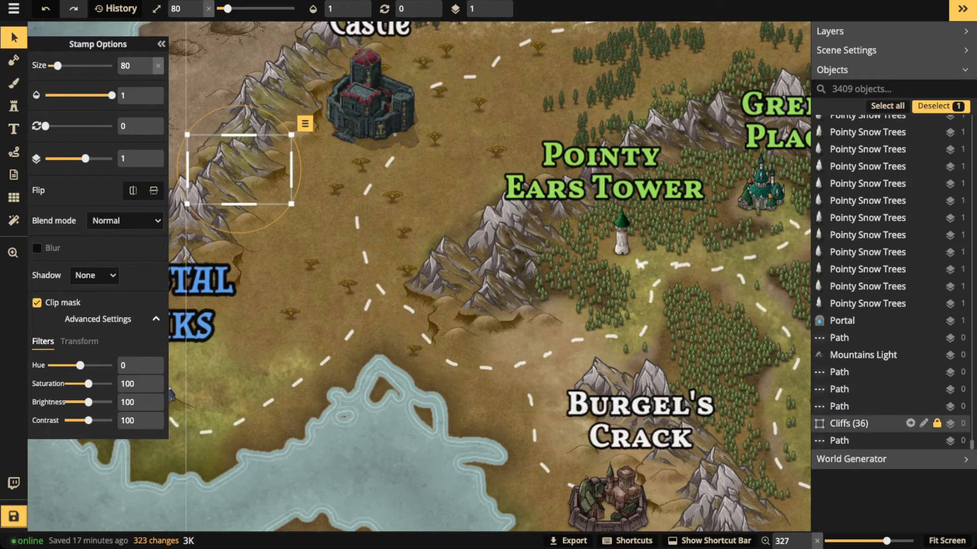
pyautogui.doubleClick(865, 424)
pyautogui.click(270, 178)
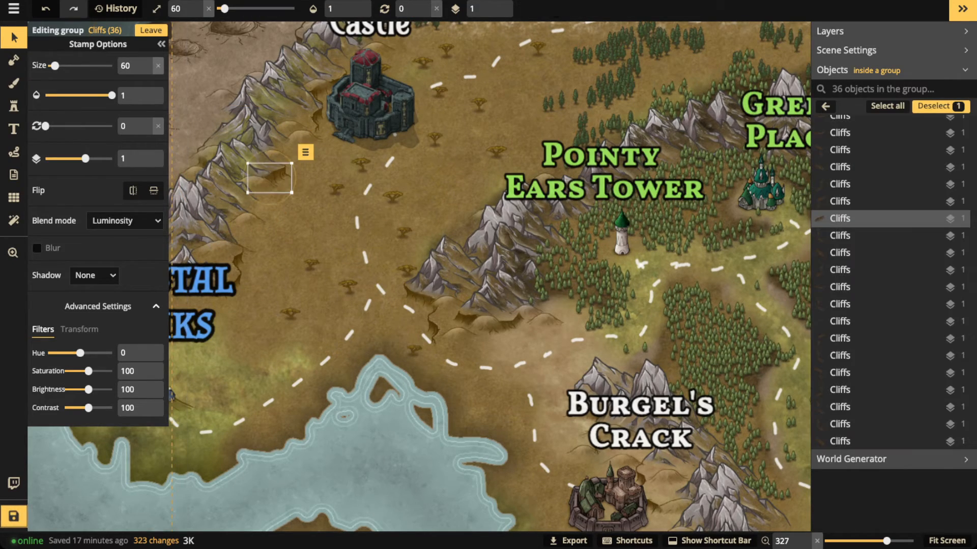
pyautogui.click(14, 106)
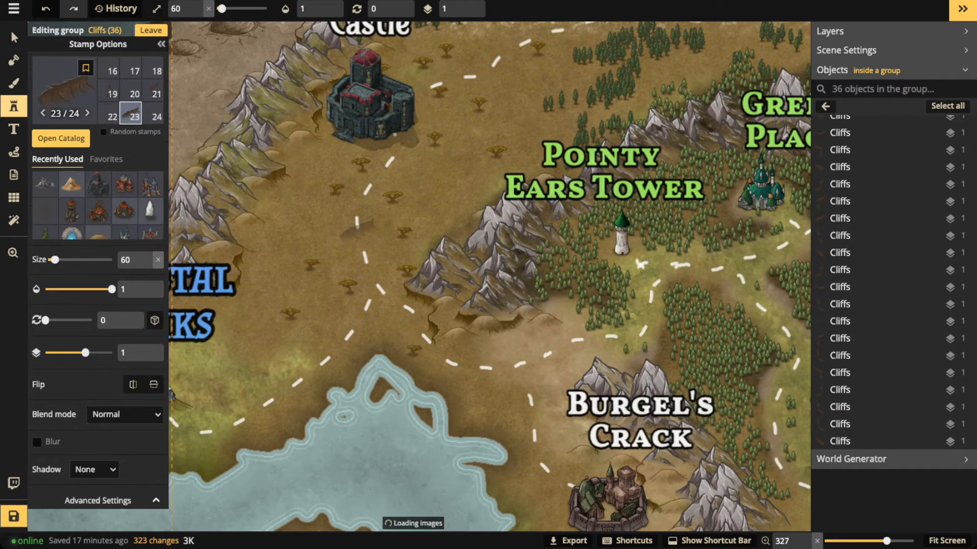
# Stamp cliff variation 21, rotated to 15, along the eastern foot of the northernmost mountains on the Stuffy City island.
pyautogui.moveTo(383, 183); pyautogui.dragTo(330, 258)
pyautogui.press('Left')
pyautogui.press('Left')
pyautogui.press('Left')
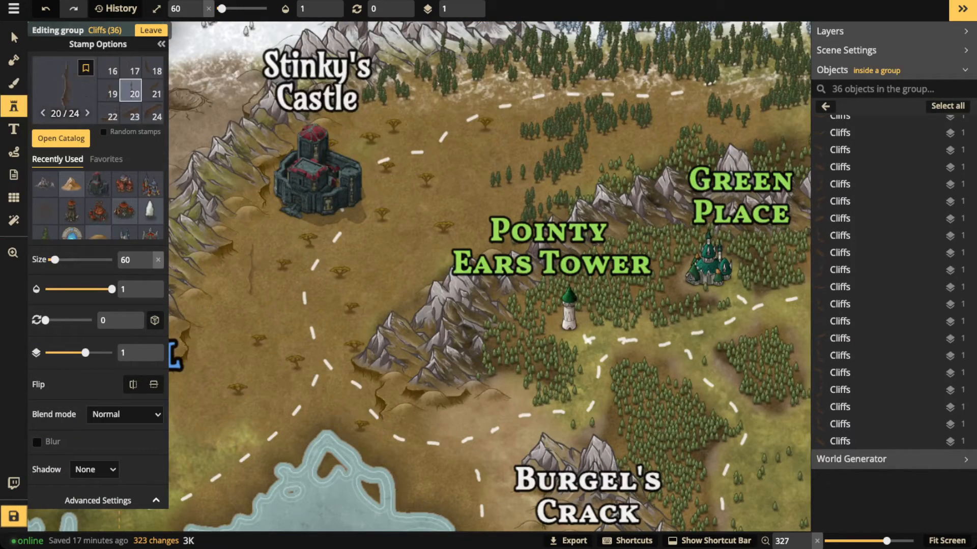
pyautogui.press('Right')
pyautogui.moveTo(413, 211); pyautogui.dragTo(505, 120)
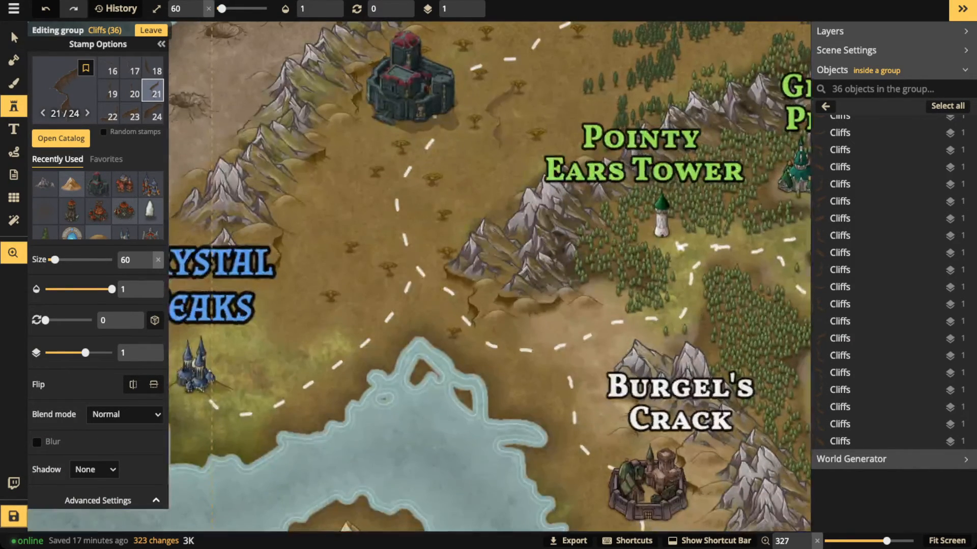
pyautogui.moveTo(610, 407); pyautogui.dragTo(596, 101)
pyautogui.moveTo(359, 272); pyautogui.dragTo(475, 180)
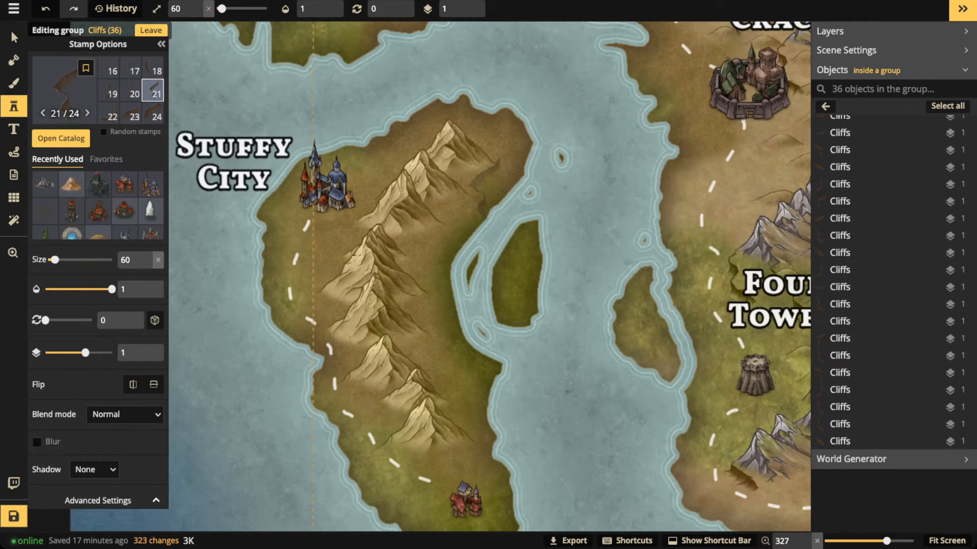
pyautogui.press('Up')
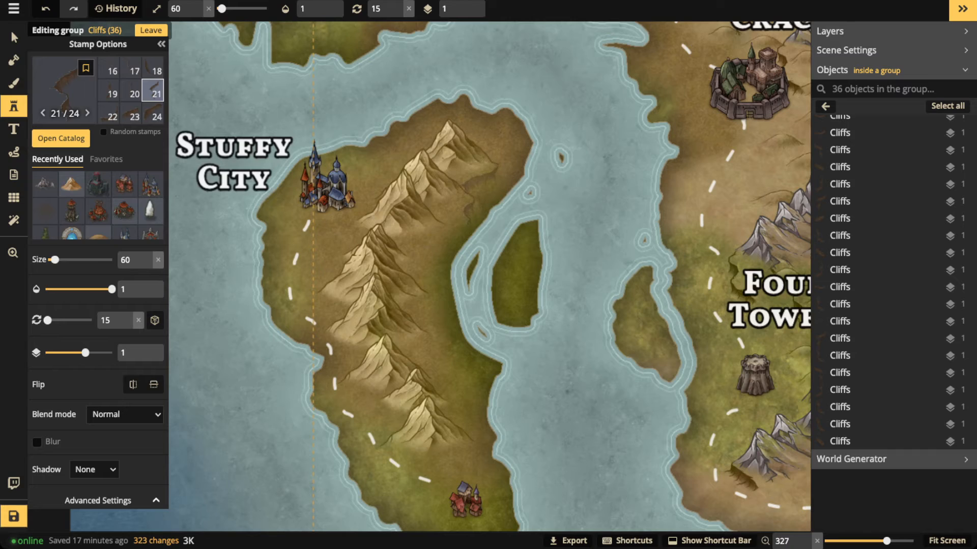
pyautogui.click(474, 191)
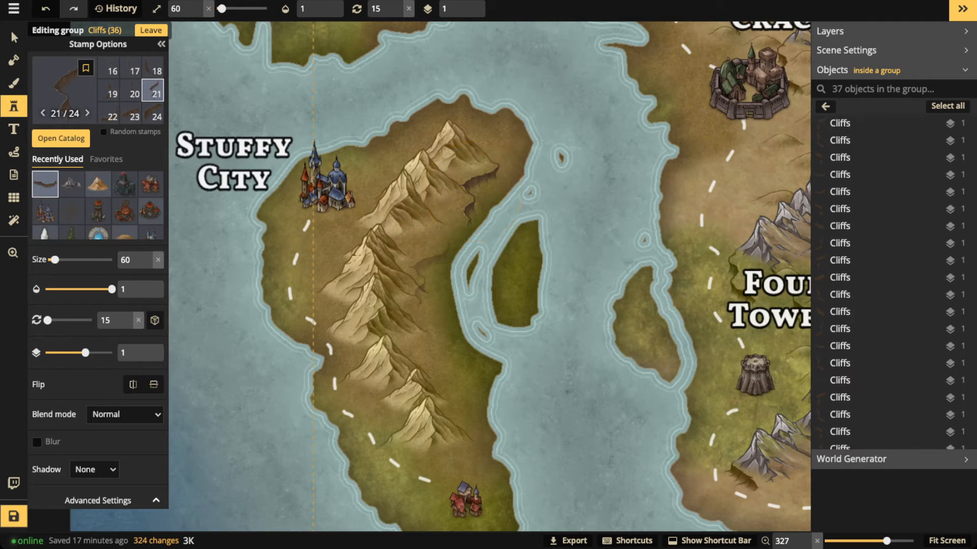
# Stamp two cliffs of variation 19 along the eastern slopes of the middle mountains on the Stuffy City island.
pyautogui.press('Left')
pyautogui.press('Left')
pyautogui.press('Left')
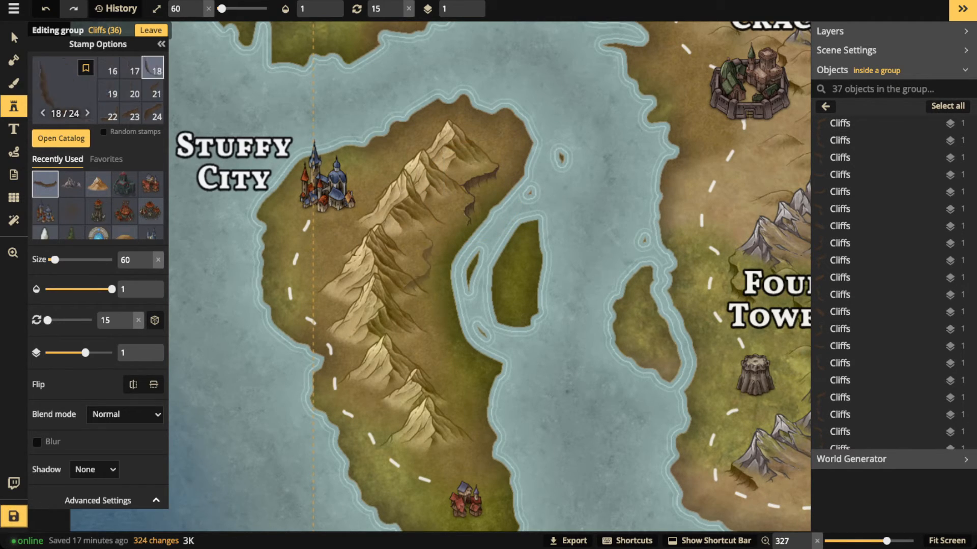
pyautogui.press('Right')
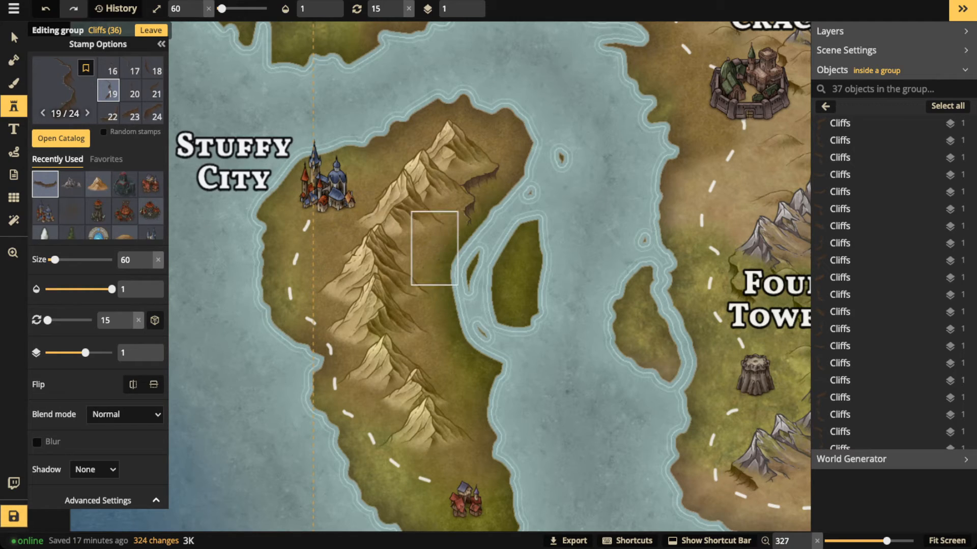
pyautogui.click(434, 250)
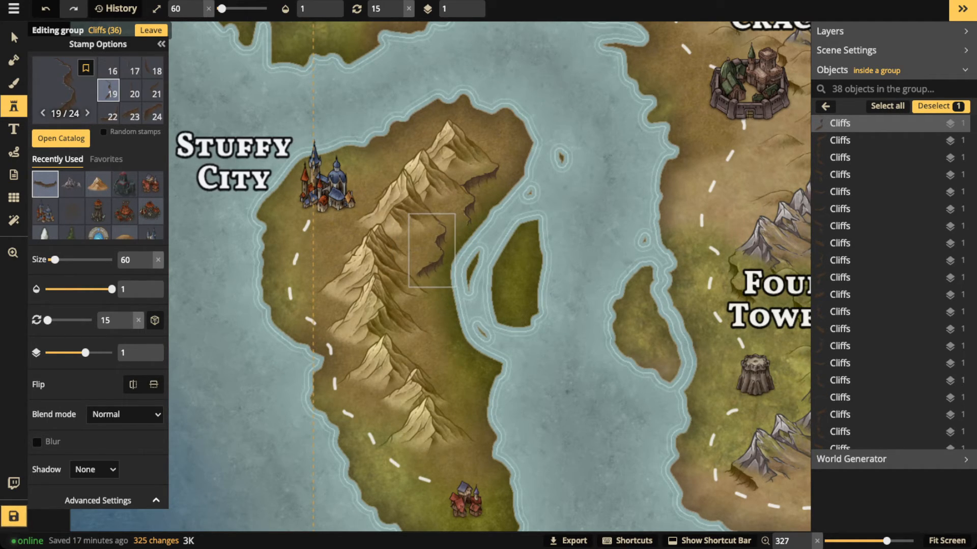
pyautogui.press('Escape')
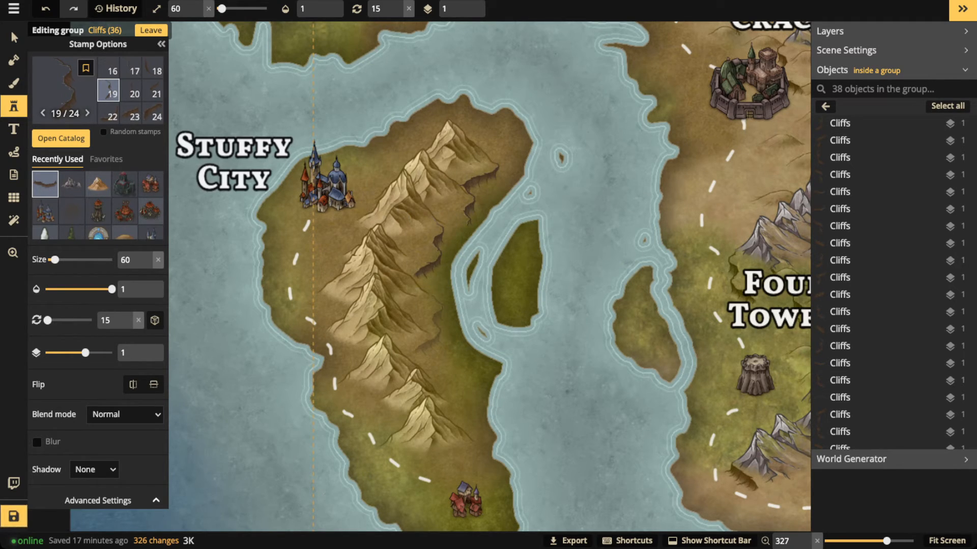
pyautogui.click(426, 330)
pyautogui.press('Escape')
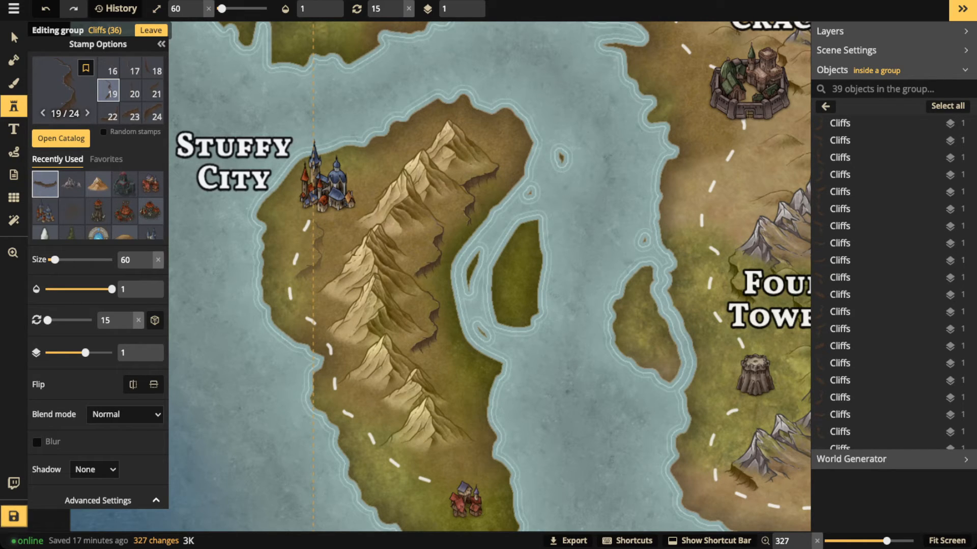
# Leave the Cliffs group and reopen it for editing to work on the plain east of Crystal Peaks.
pyautogui.press('Escape')
pyautogui.press('space')
pyautogui.moveTo(460, 279); pyautogui.dragTo(298, 477)
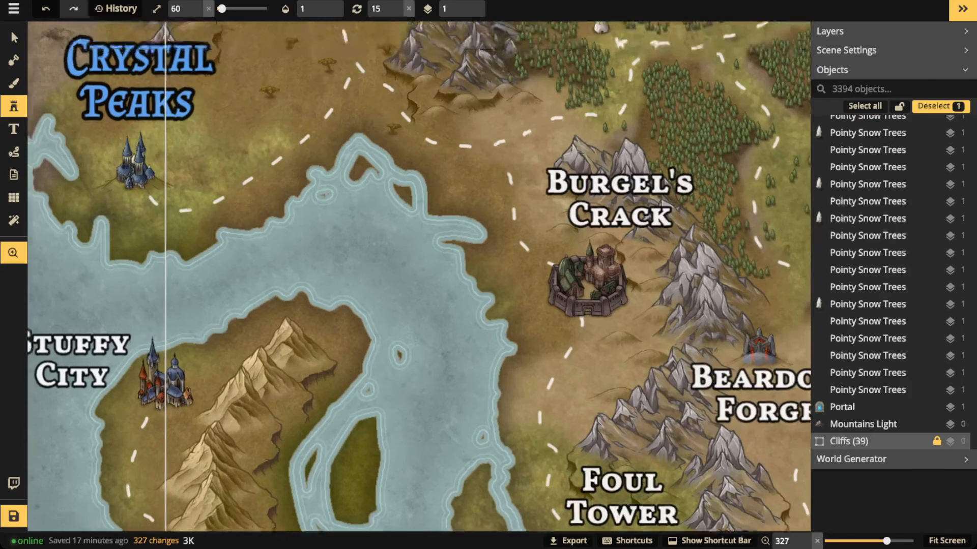
pyautogui.moveTo(386, 285); pyautogui.dragTo(393, 390)
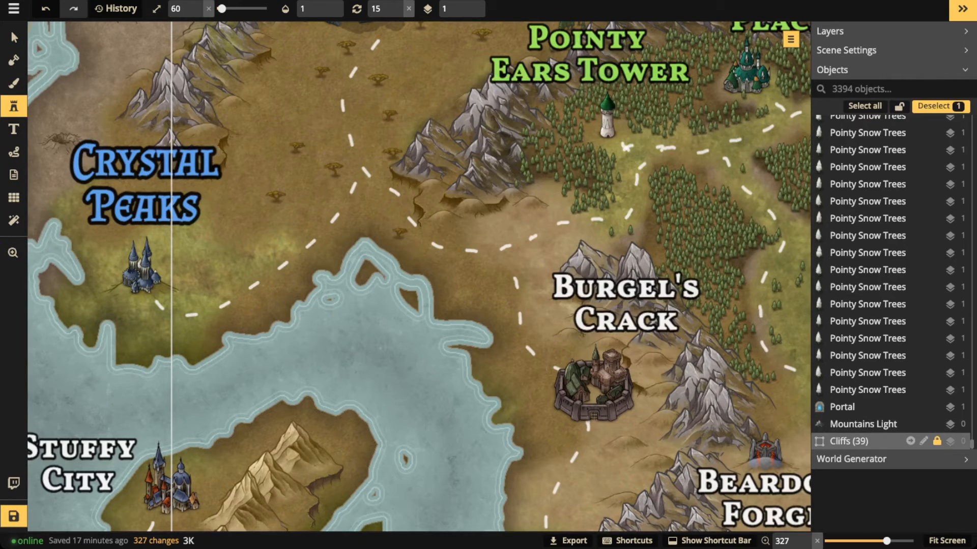
pyautogui.click(924, 441)
pyautogui.press('space')
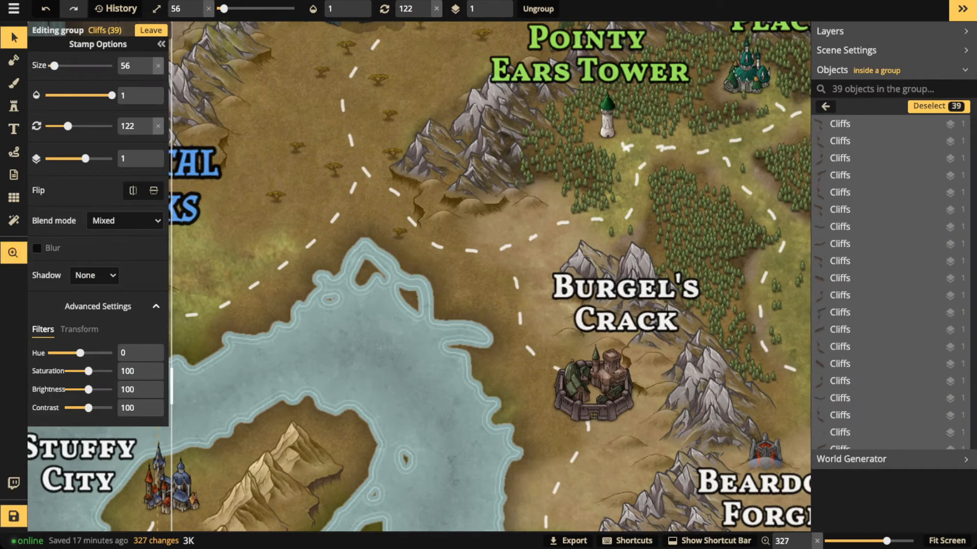
pyautogui.moveTo(432, 255); pyautogui.dragTo(499, 366)
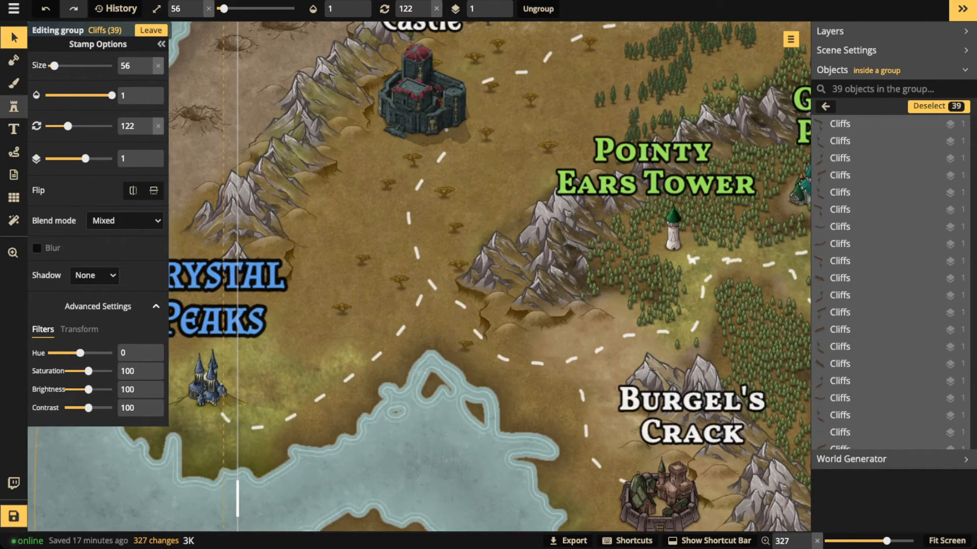
# Stamp cliff variation 7 at rotation 345 just east of the Crystal Peaks label, and leave the Cliffs group.
pyautogui.click(14, 106)
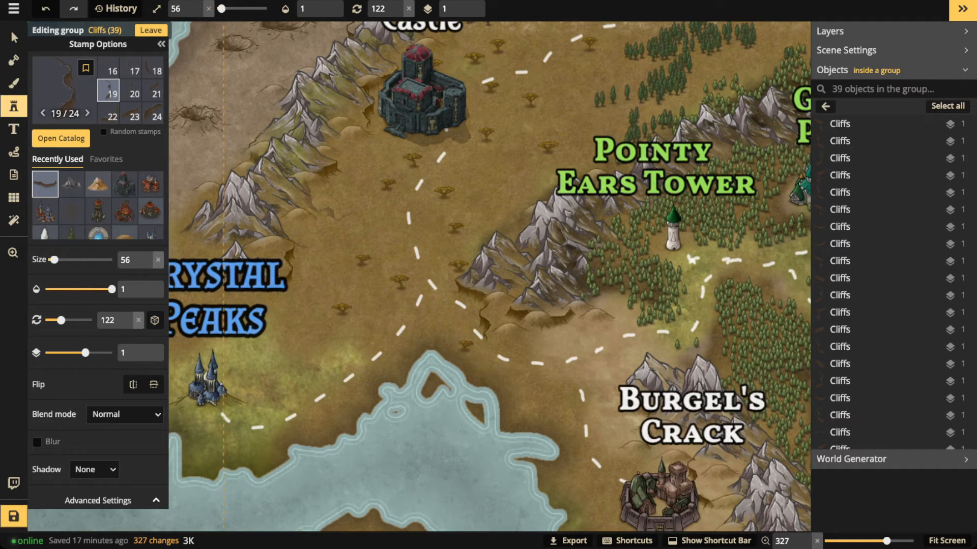
pyautogui.click(409, 9)
pyautogui.press('Left')
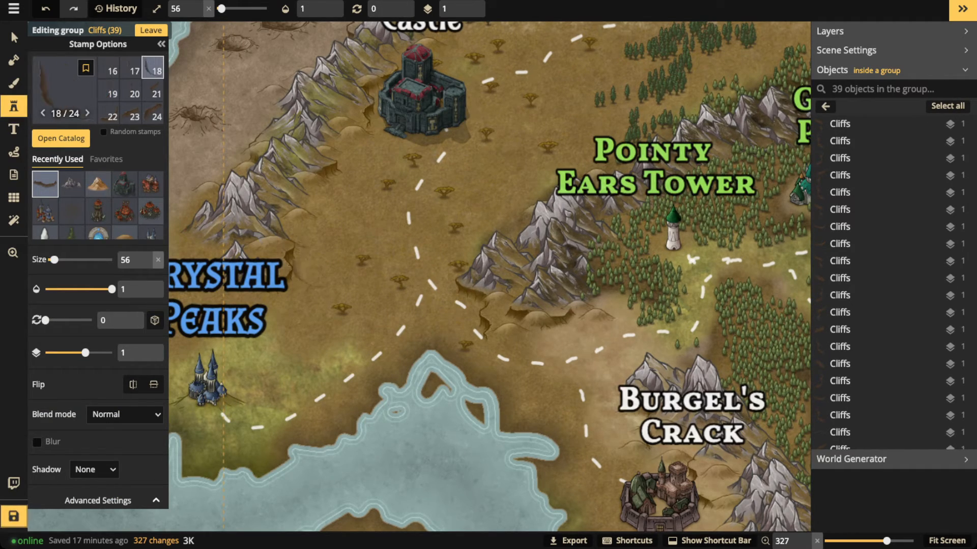
pyautogui.press('Left')
pyautogui.press('Left')
pyautogui.press('Left')
pyautogui.press('Left')
pyautogui.press('Left')
pyautogui.press('Left')
pyautogui.press('Left')
pyautogui.press('Left')
pyautogui.press('Left')
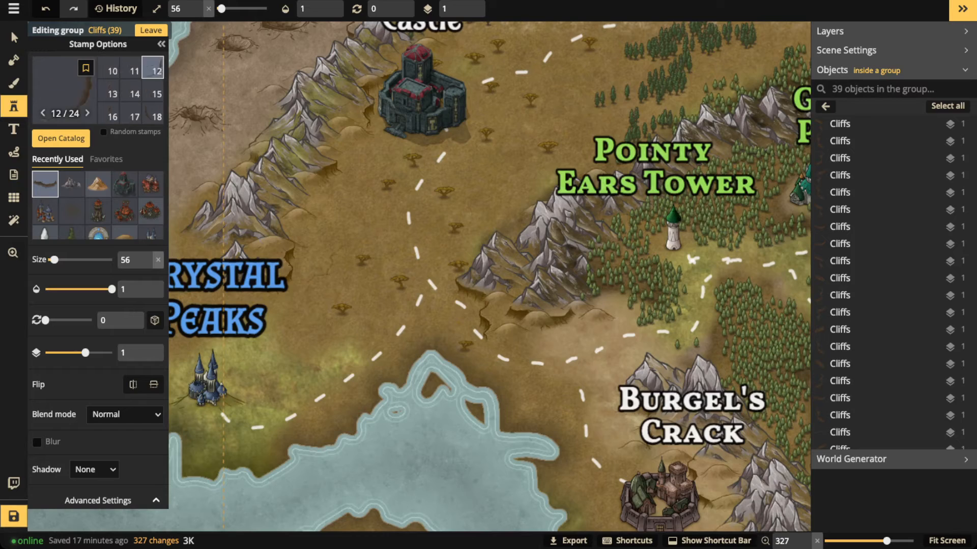
pyautogui.press('Left')
pyautogui.press('Left')
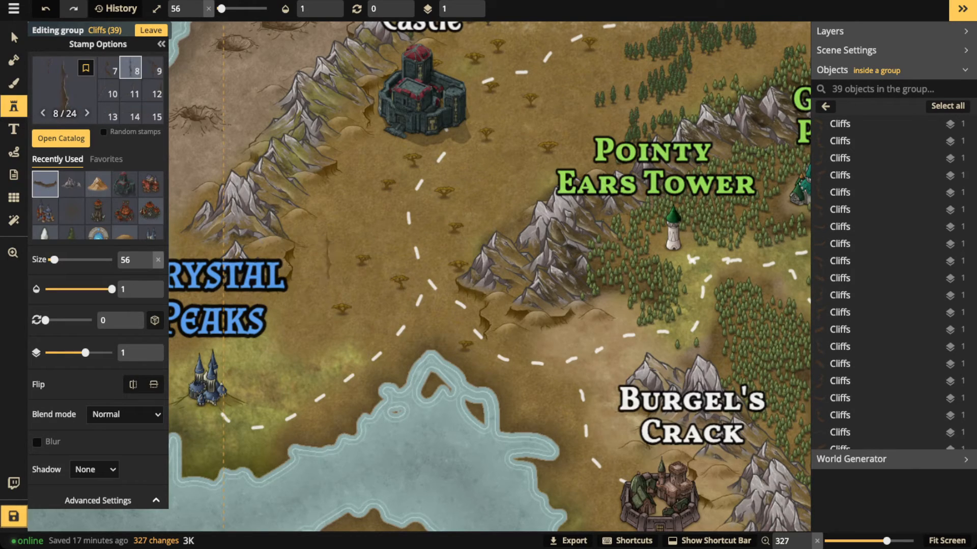
pyautogui.press('Down')
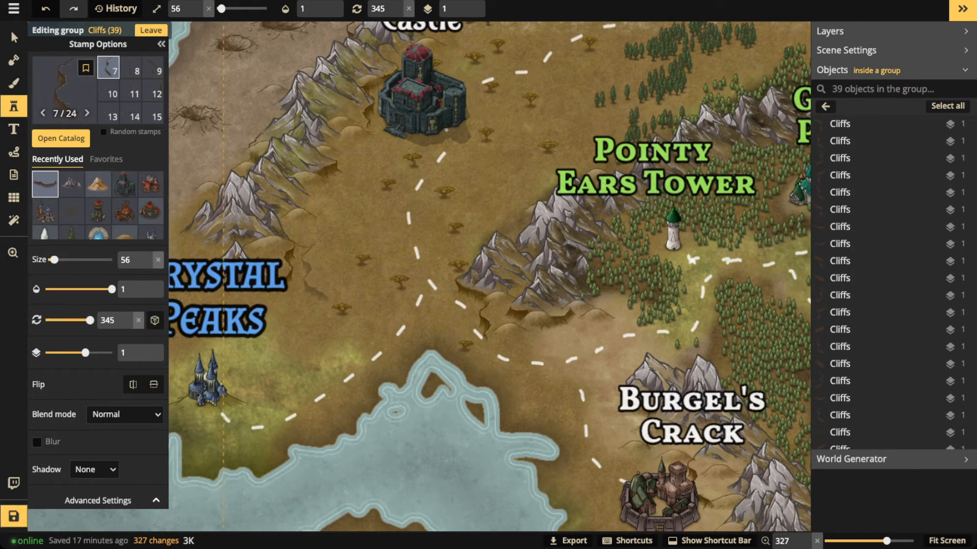
pyautogui.click(313, 282)
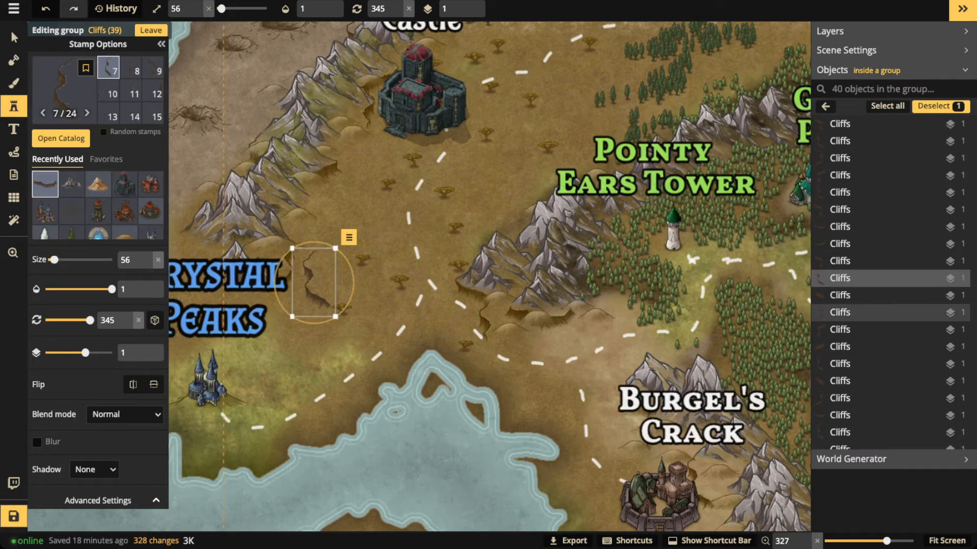
pyautogui.press('Escape')
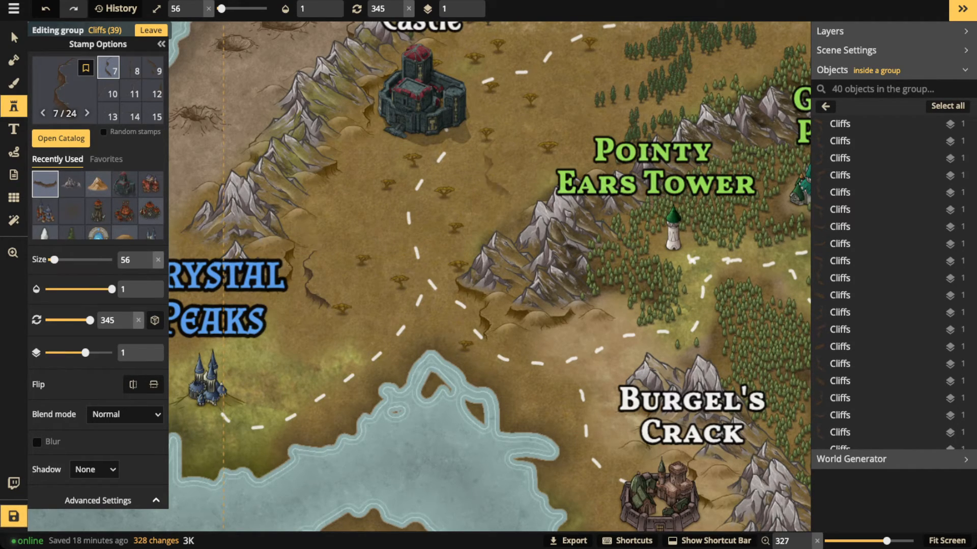
pyautogui.press('Escape')
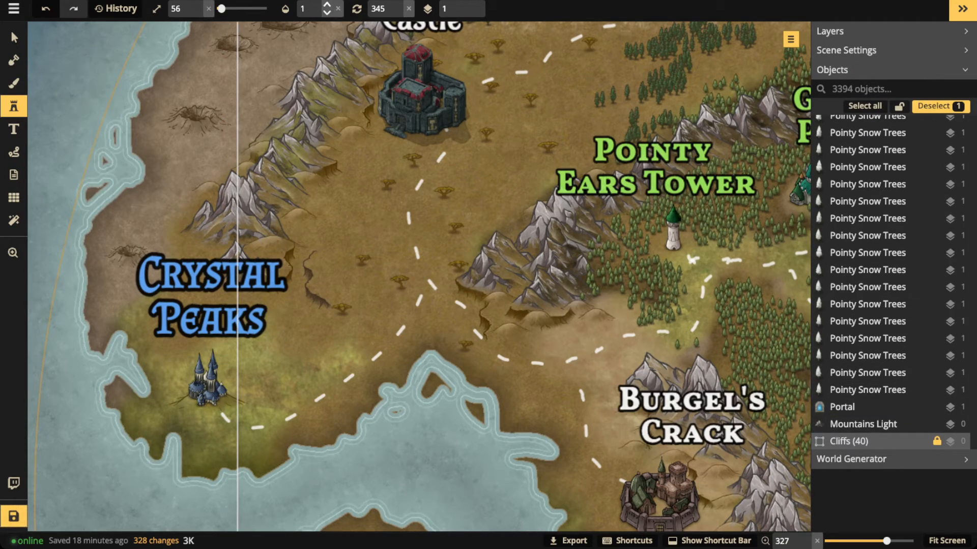
# Try to hide the Cliffs (40) group by setting the opacity to 0.
pyautogui.click(318, 9)
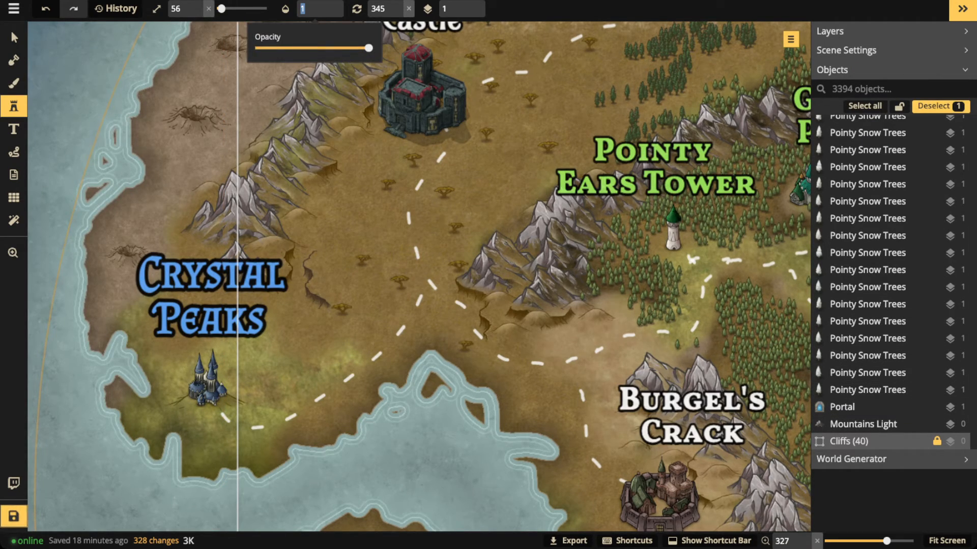
pyautogui.write('0')
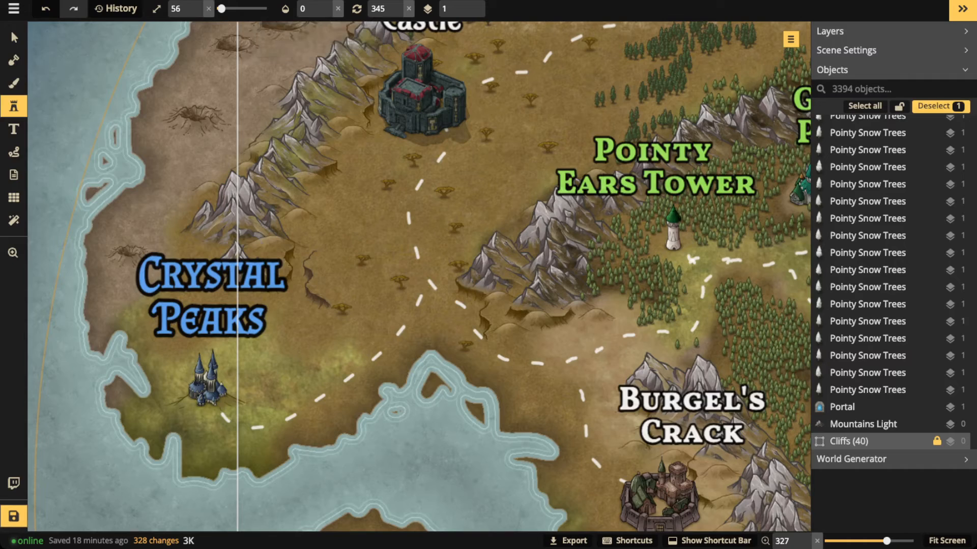
pyautogui.click(14, 38)
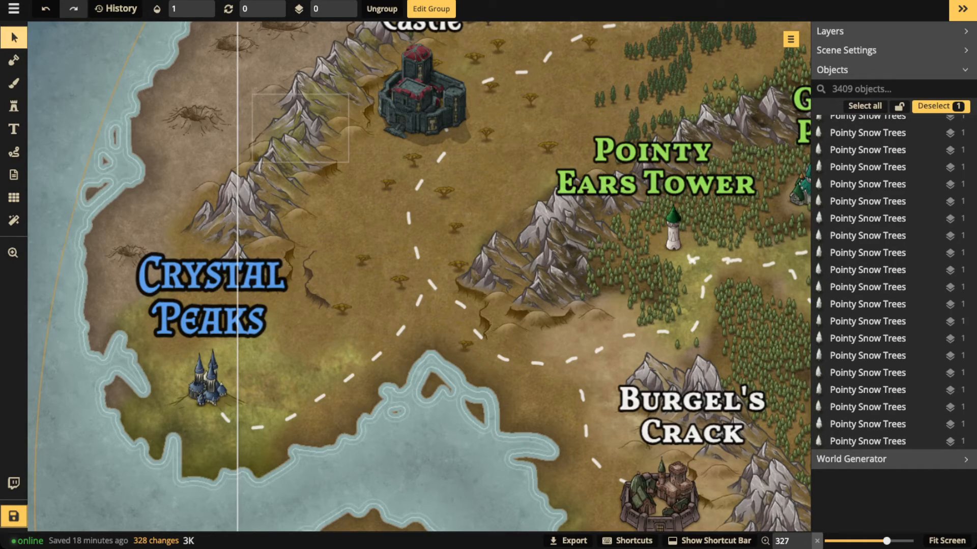
# Hide the Cliffs (40) group at opacity 0 and restore it to opacity 1 to compare the map with and without cliffs.
pyautogui.scroll(-2, 389, 182)
pyautogui.moveTo(424, 186); pyautogui.dragTo(340, 212)
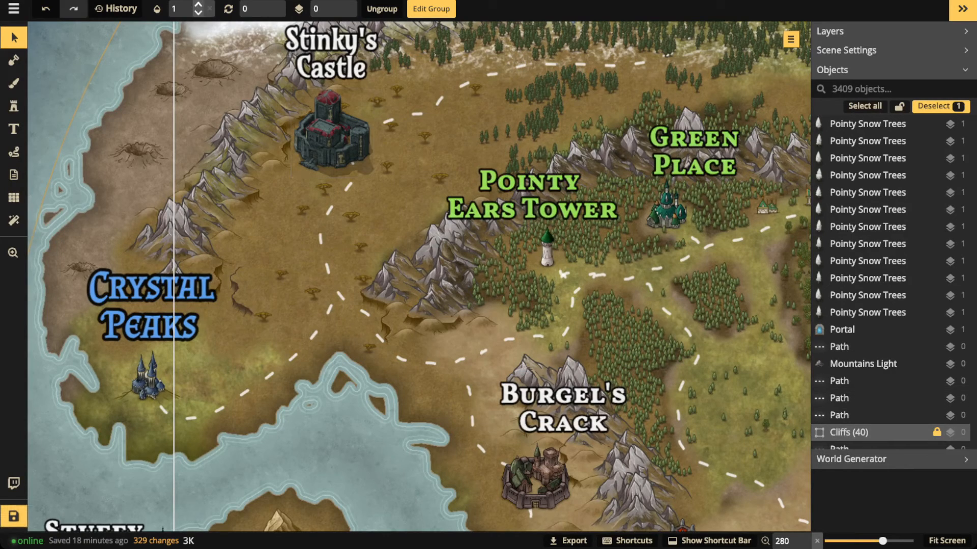
pyautogui.click(183, 9)
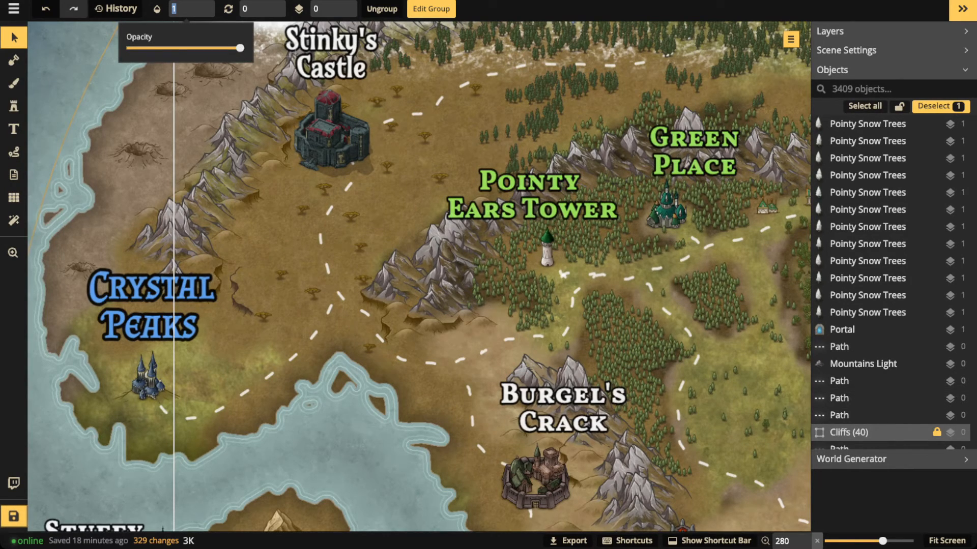
pyautogui.click(178, 48)
pyautogui.moveTo(179, 47); pyautogui.dragTo(126, 48)
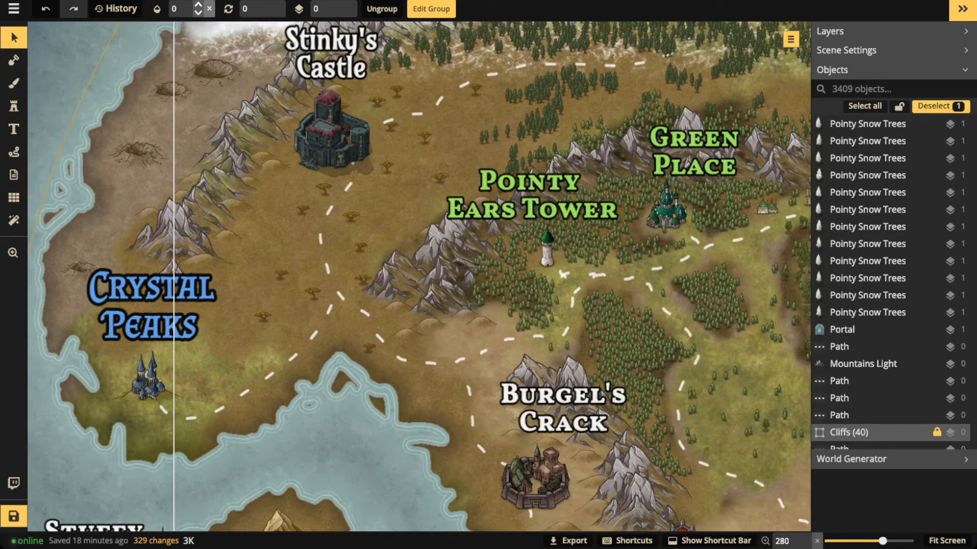
pyautogui.click(210, 8)
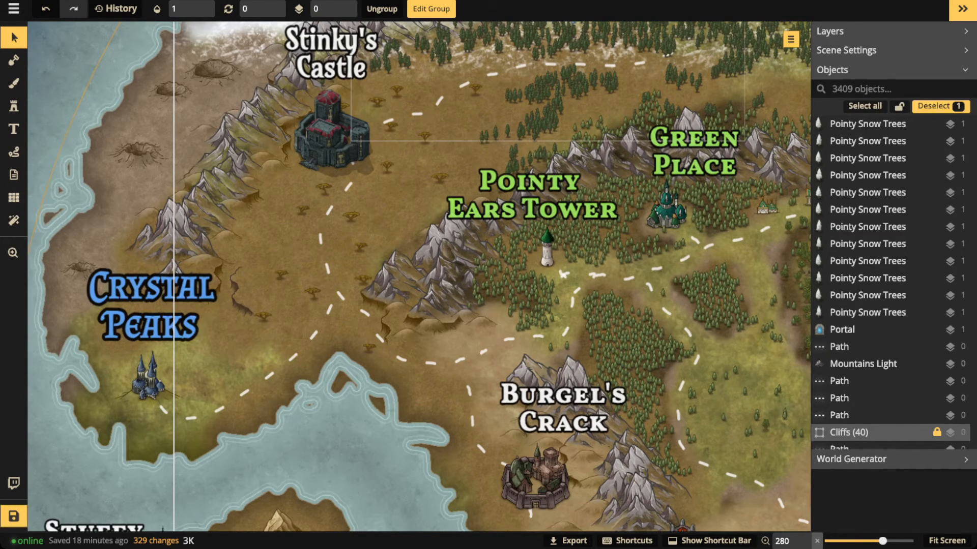
# Show the #2 (2) title group by setting its opacity to 1, and delete the group.
pyautogui.scroll(-2, 446, 101)
pyautogui.click(442, 165)
pyautogui.scroll(-7, 442, 166)
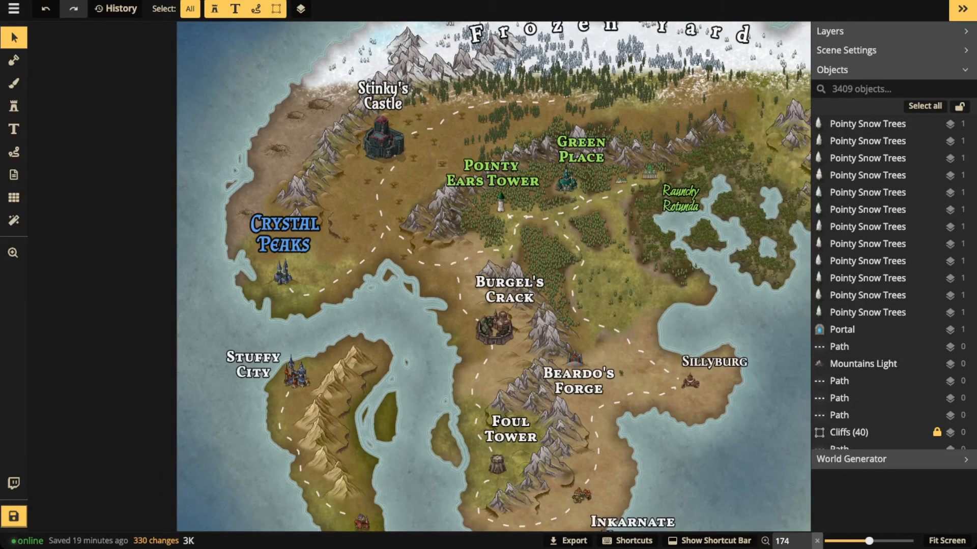
pyautogui.scroll(-1, 442, 165)
pyautogui.moveTo(441, 165); pyautogui.dragTo(394, 172)
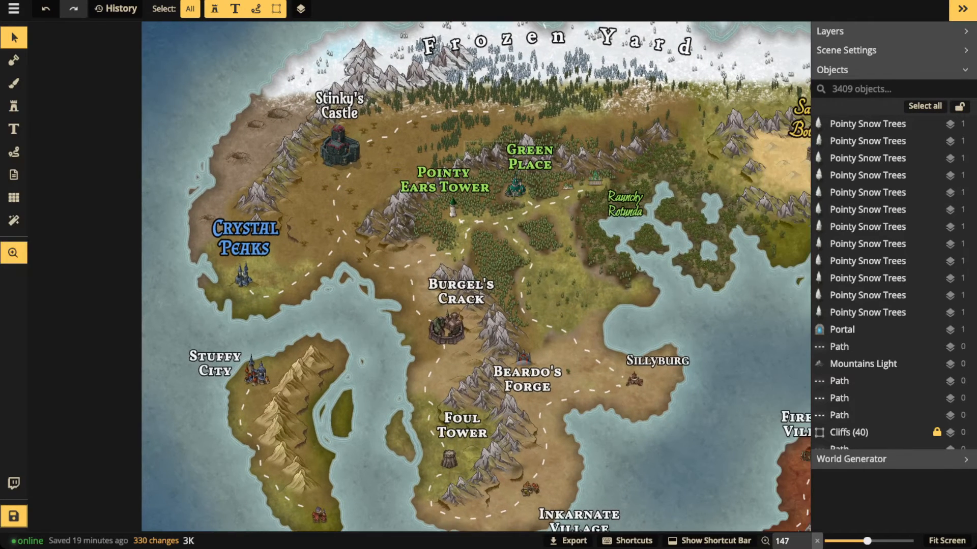
pyautogui.scroll(-2, 483, 178)
pyautogui.scroll(20, 890, 244)
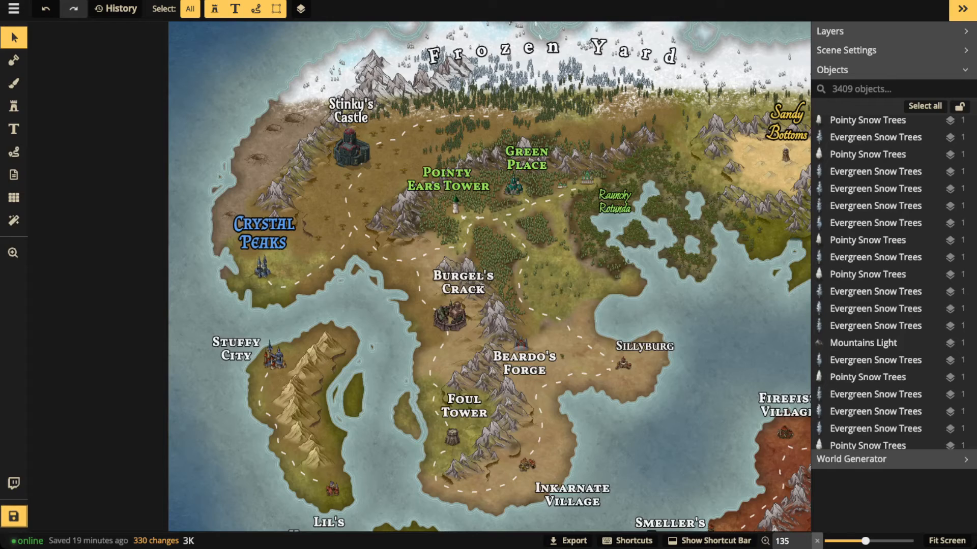
pyautogui.scroll(15, 890, 175)
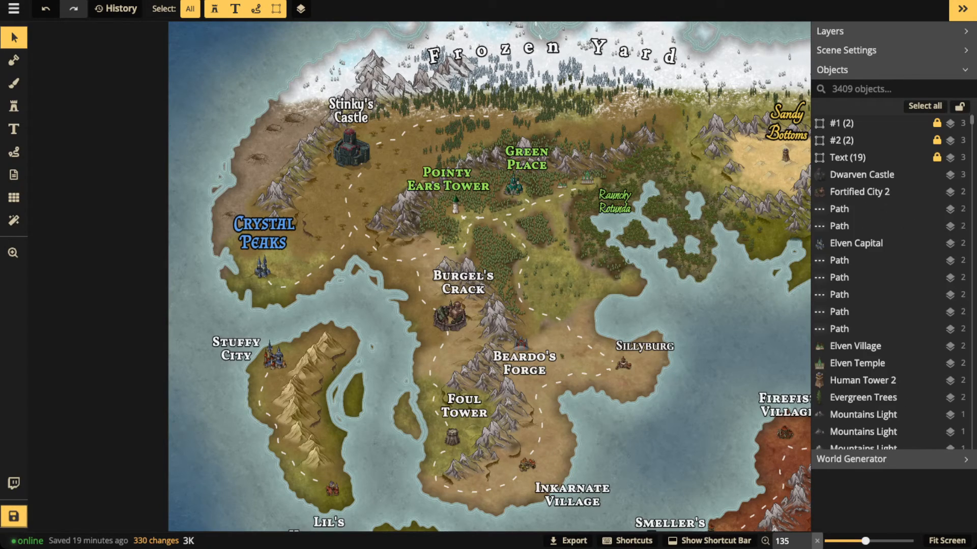
pyautogui.click(841, 140)
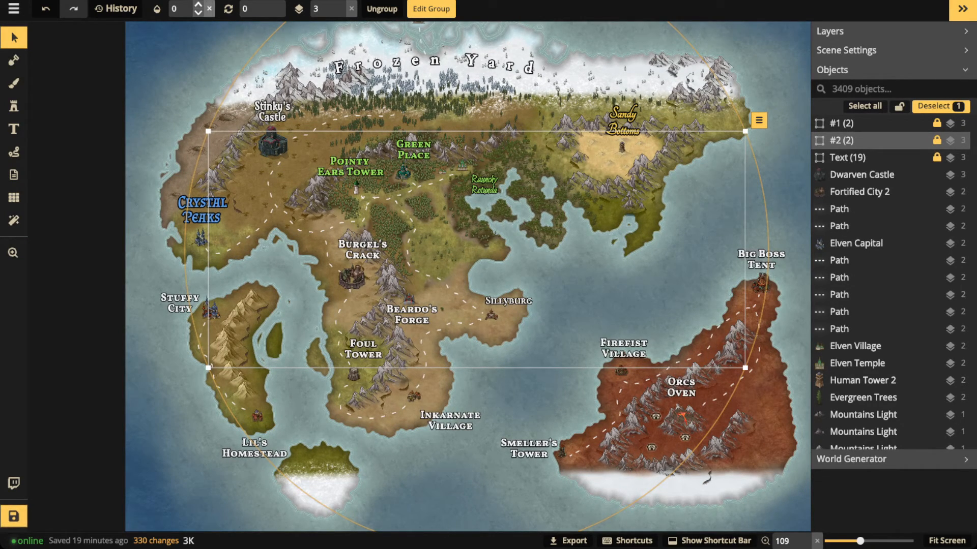
pyautogui.click(198, 5)
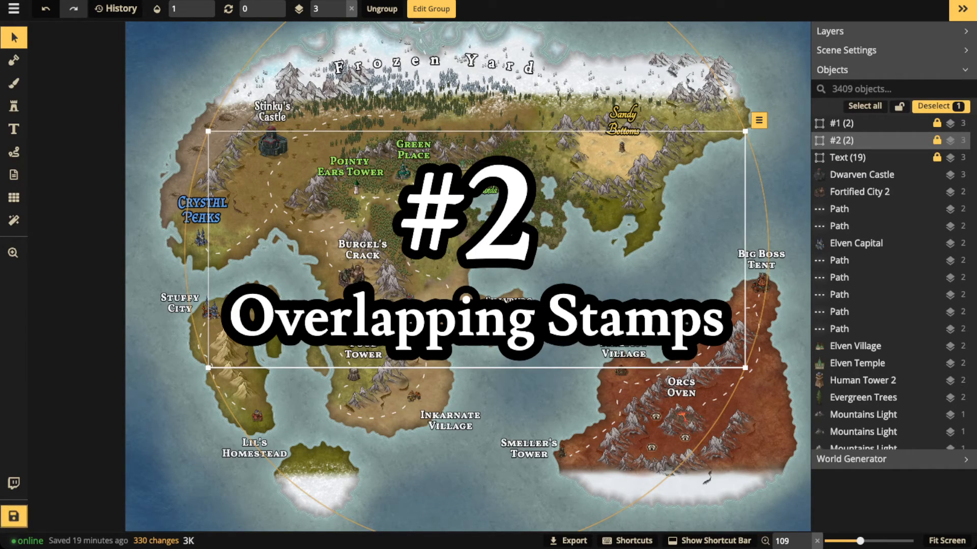
pyautogui.press('Delete')
# Move the coastal mountain in the snowy northeastern corner inland off the shoreline, and shift a nearby snow tree north beside its slope.
pyautogui.scroll(1, 679, 94)
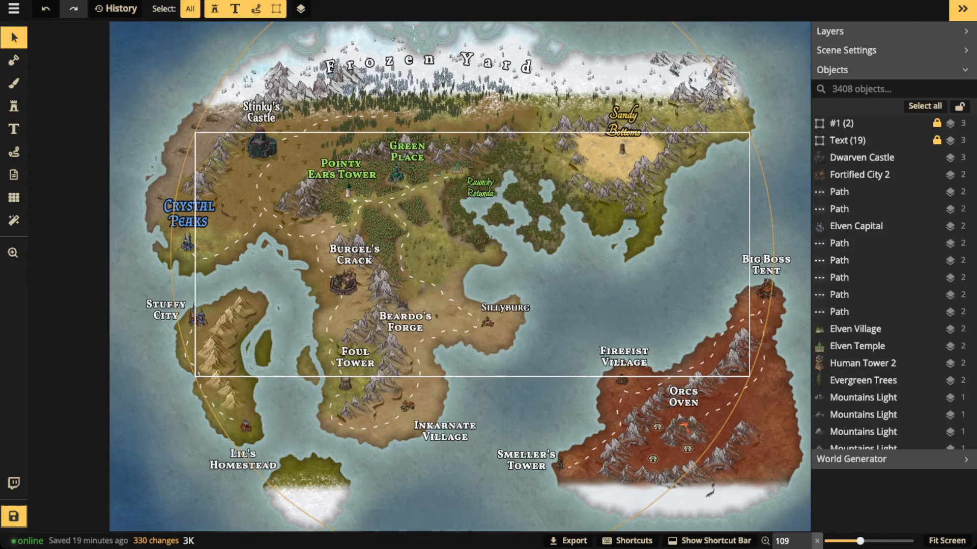
pyautogui.scroll(8, 720, 59)
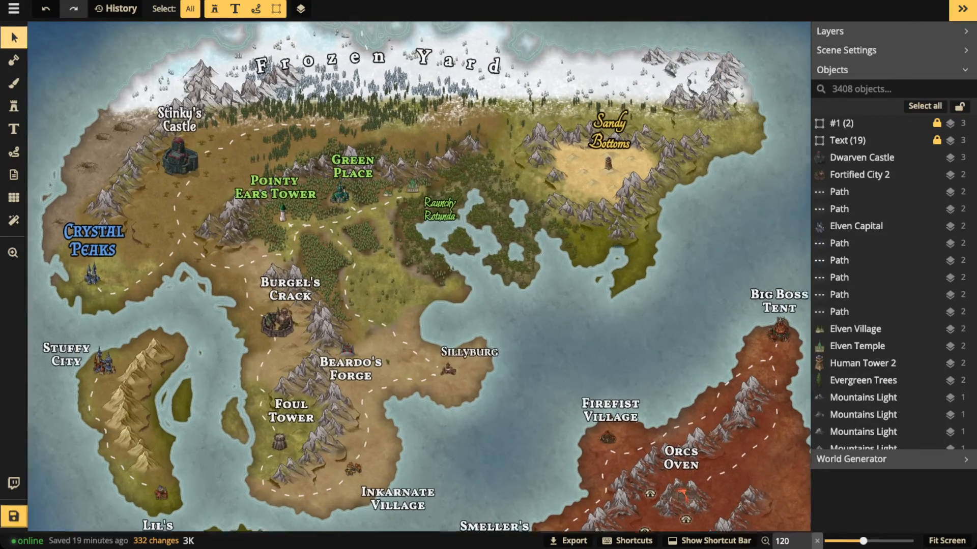
pyautogui.scroll(12, 737, 56)
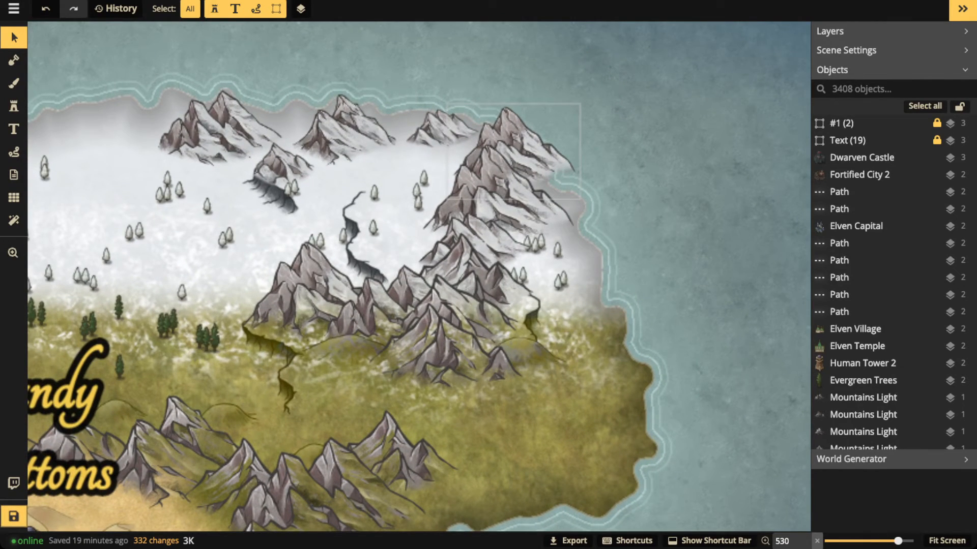
pyautogui.click(512, 152)
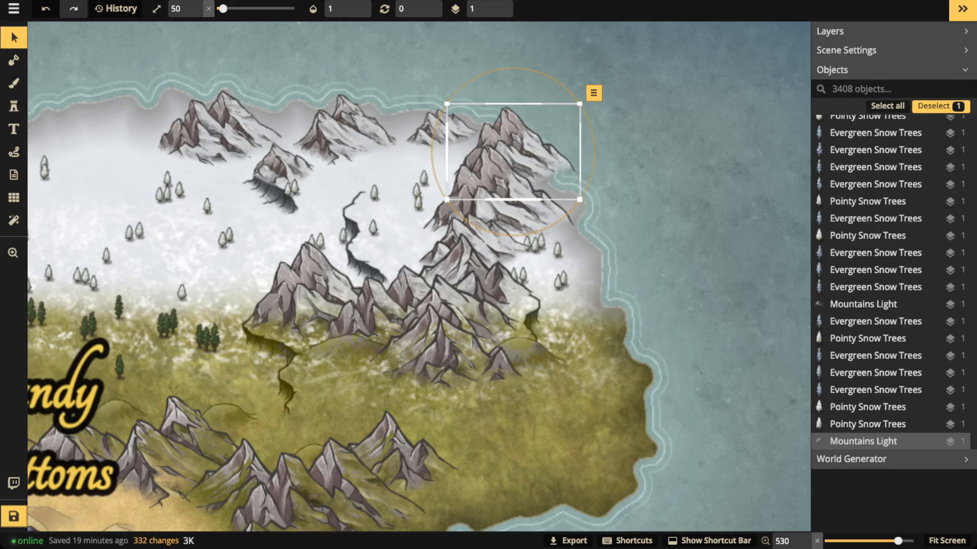
pyautogui.moveTo(511, 153); pyautogui.dragTo(537, 152)
pyautogui.moveTo(501, 189)
pyautogui.mouseDown()
pyautogui.moveTo(562, 185)
pyautogui.moveTo(498, 189)
pyautogui.mouseUp()
pyautogui.moveTo(533, 136); pyautogui.dragTo(493, 144)
pyautogui.moveTo(557, 250); pyautogui.dragTo(572, 202)
pyautogui.moveTo(497, 157); pyautogui.dragTo(474, 162)
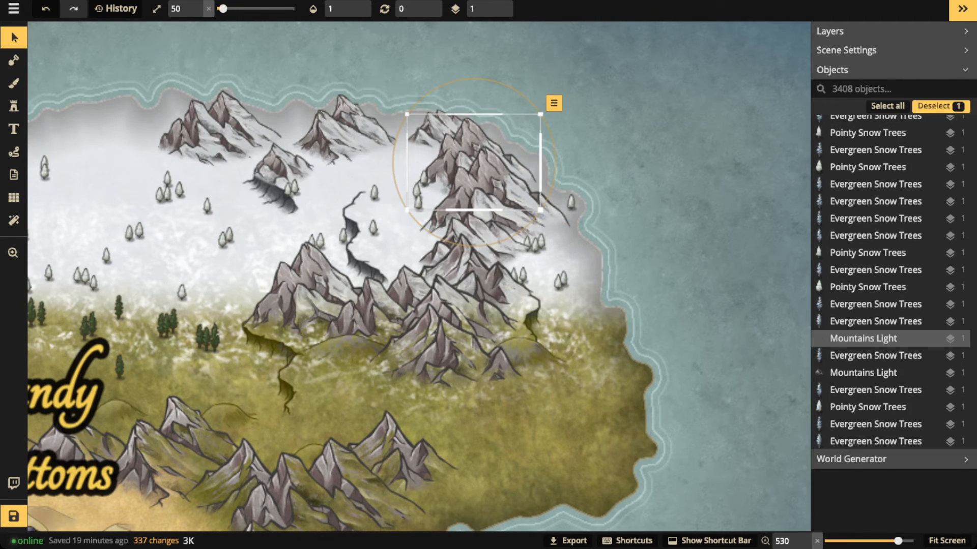
# Move the pointy green tree overlapping the shoreline south of Raunchy Rotunda slightly inland.
pyautogui.press('space')
pyautogui.moveTo(483, 295); pyautogui.dragTo(496, 151)
pyautogui.moveTo(112, 412); pyautogui.dragTo(763, 92)
pyautogui.moveTo(325, 376); pyautogui.dragTo(545, 150)
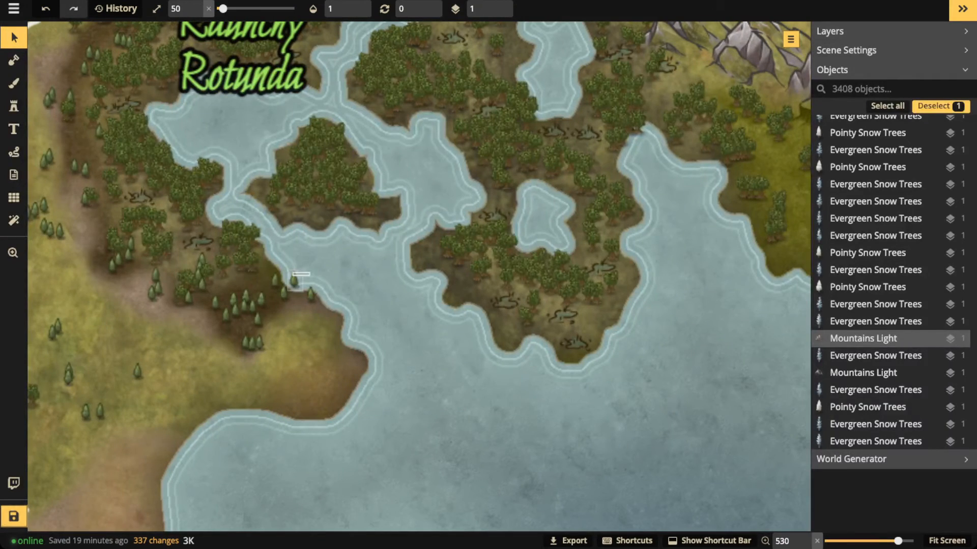
pyautogui.click(295, 278)
pyautogui.moveTo(295, 280)
pyautogui.mouseDown()
pyautogui.moveTo(298, 294)
pyautogui.moveTo(307, 278)
pyautogui.moveTo(336, 277)
pyautogui.moveTo(308, 285)
pyautogui.moveTo(342, 288)
pyautogui.moveTo(367, 280)
pyautogui.moveTo(331, 278)
pyautogui.moveTo(299, 294)
pyautogui.mouseUp()
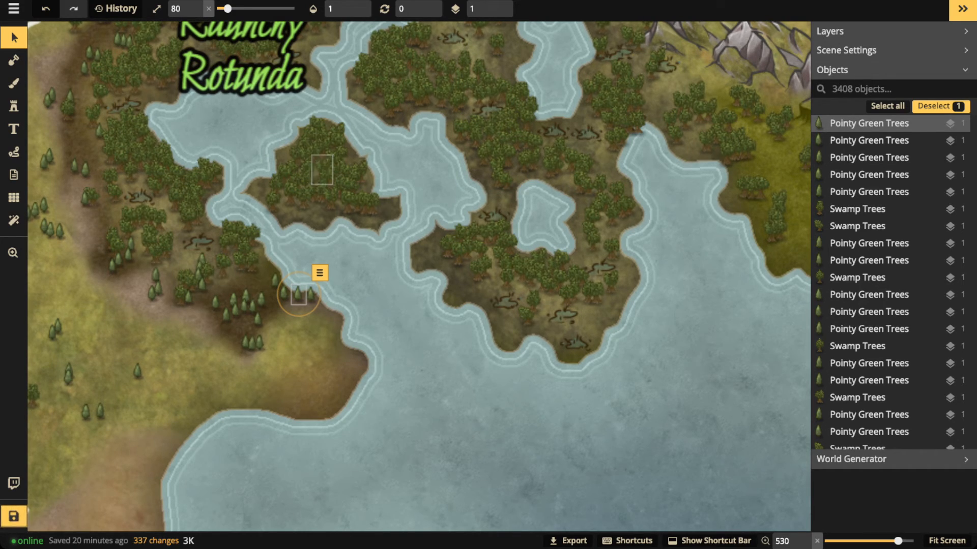
# Nudge the Human Tower 2 stamp in the Sandy Bottoms desert and raise it to layer 2, above the dune.
pyautogui.scroll(-2, 327, 165)
pyautogui.press('space')
pyautogui.moveTo(244, 203); pyautogui.dragTo(33, 286)
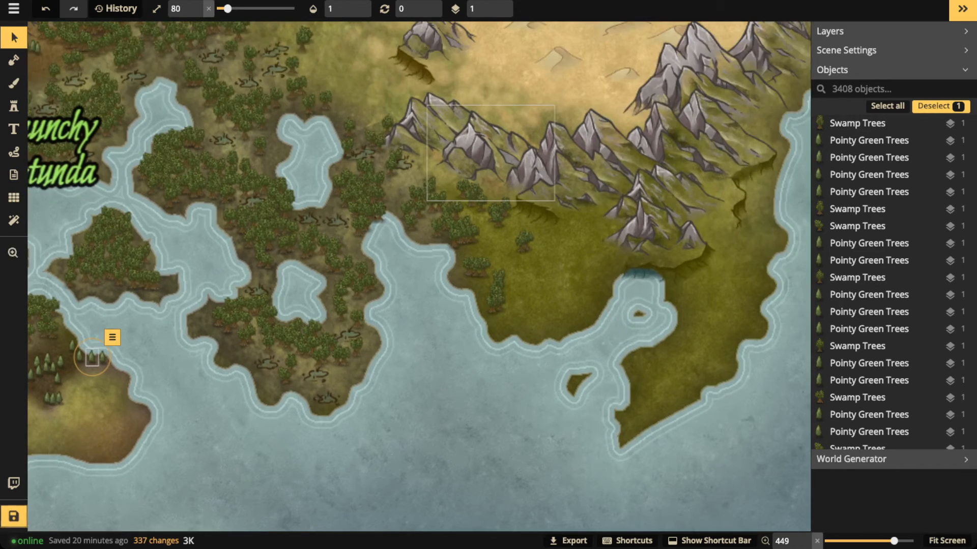
pyautogui.press('space')
pyautogui.moveTo(601, 165); pyautogui.dragTo(468, 348)
pyautogui.click(478, 181)
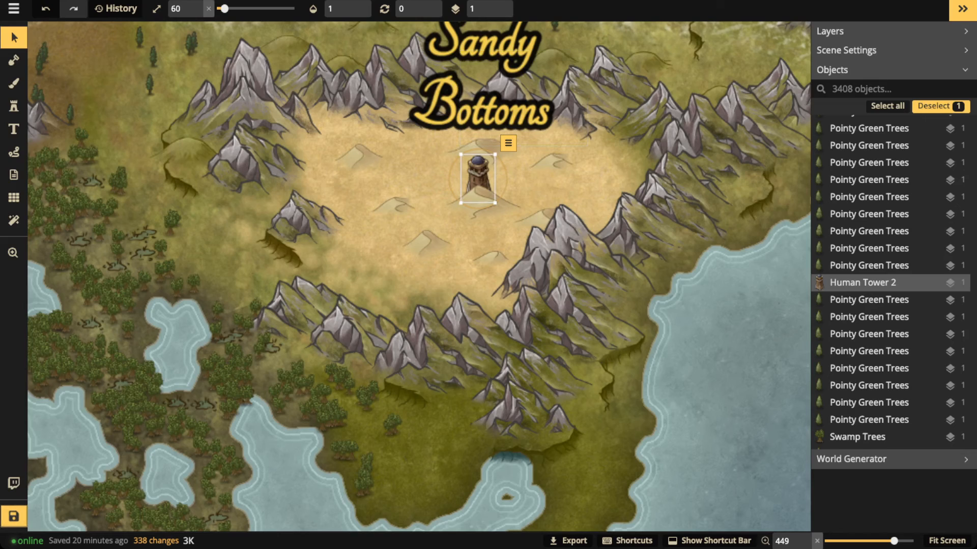
pyautogui.moveTo(479, 176); pyautogui.dragTo(479, 178)
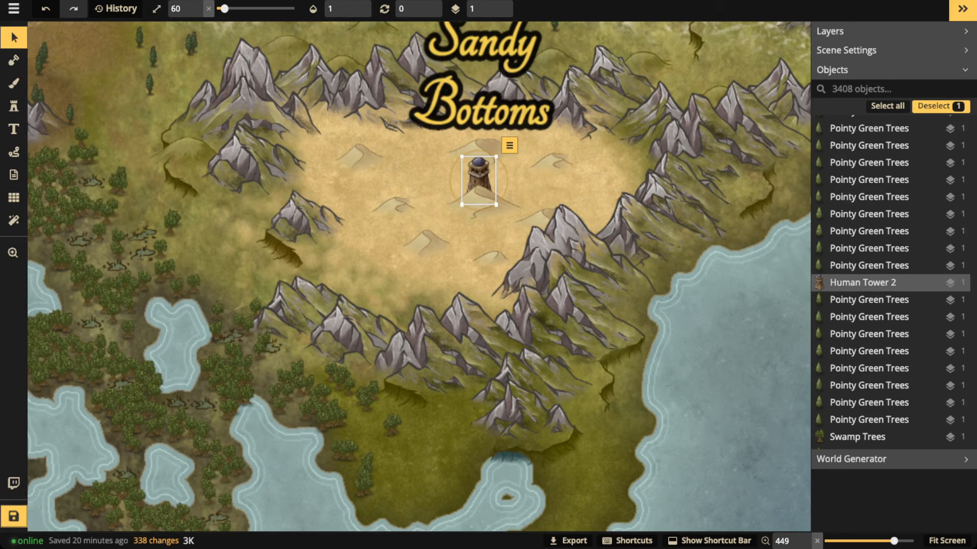
pyautogui.click(496, 5)
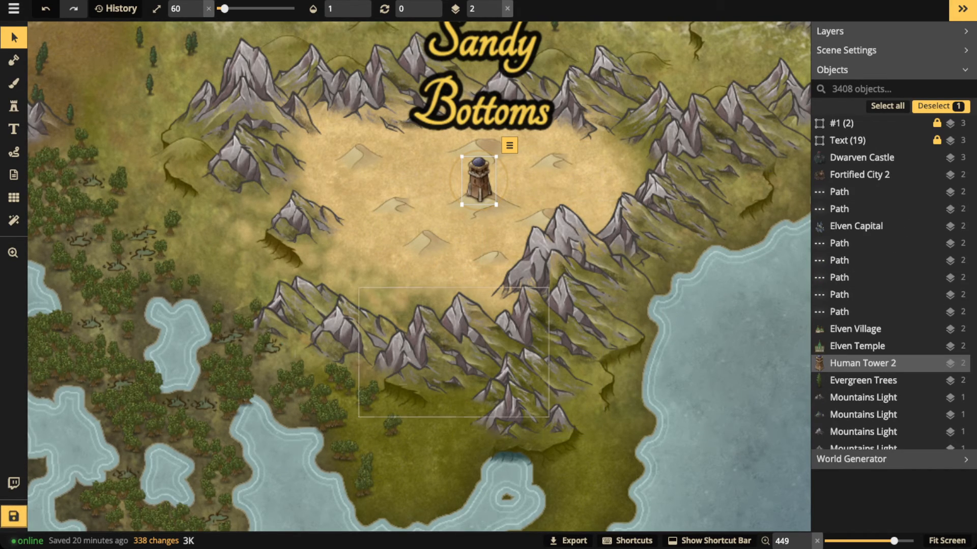
# Try the mountain southwest of the Sandy Bottoms desert on layer 2 and return it to layer 1.
pyautogui.click(304, 319)
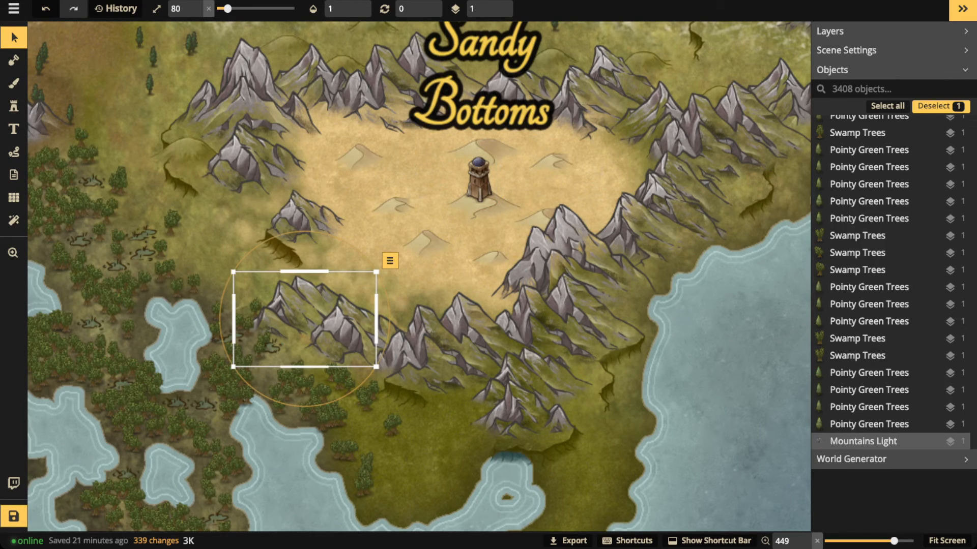
pyautogui.click(496, 4)
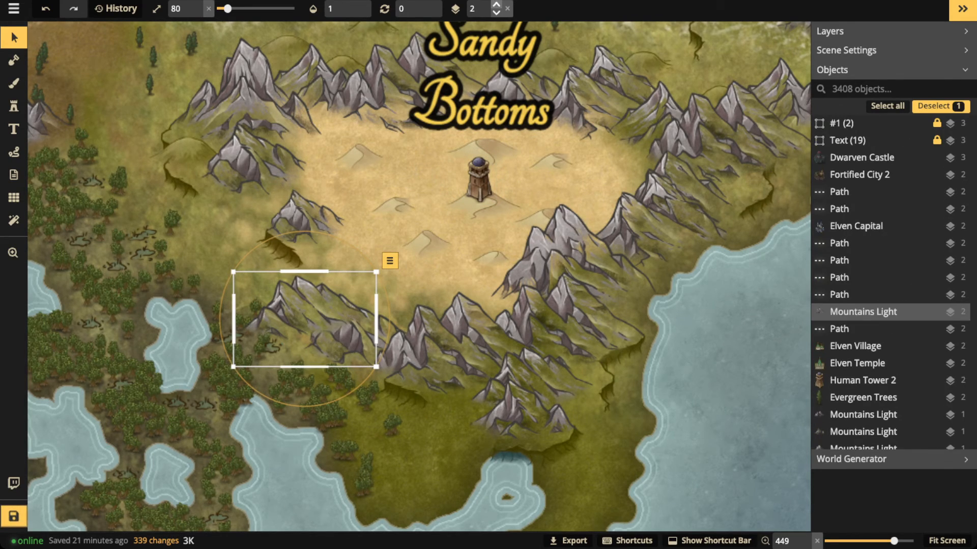
pyautogui.moveTo(256, 333); pyautogui.dragTo(255, 333)
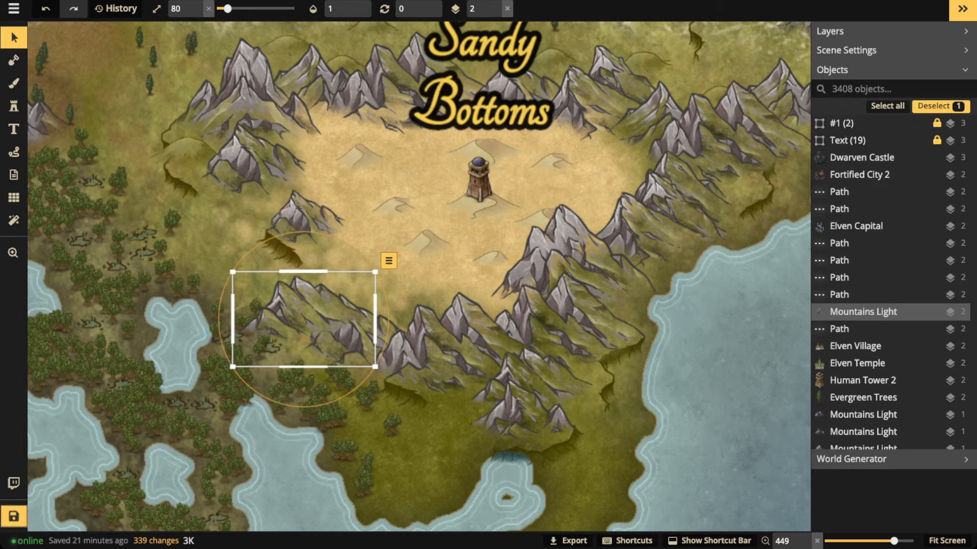
pyautogui.click(496, 13)
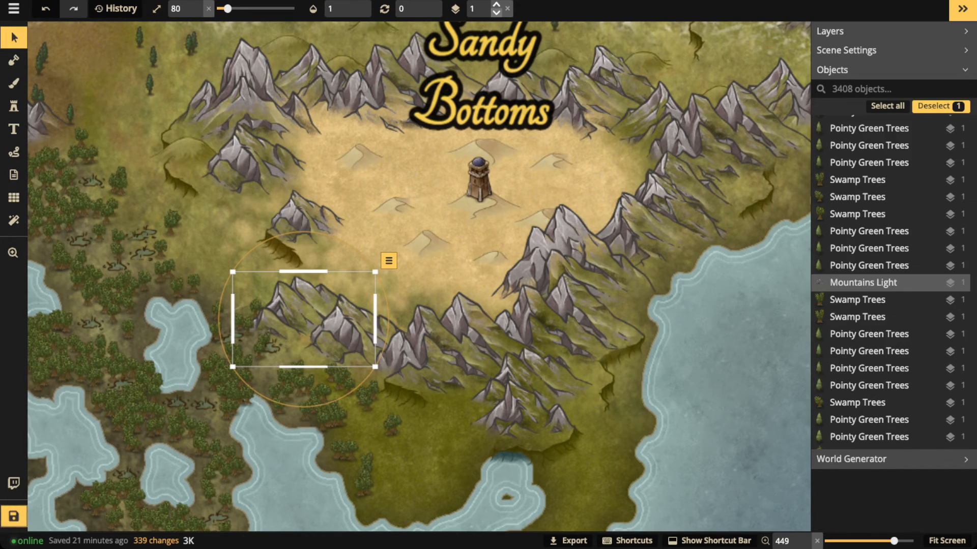
# Move the mountain southwest of the desert slightly northeast, and place the brown hill from the western range beside the small western mountain.
pyautogui.moveTo(298, 313); pyautogui.dragTo(319, 305)
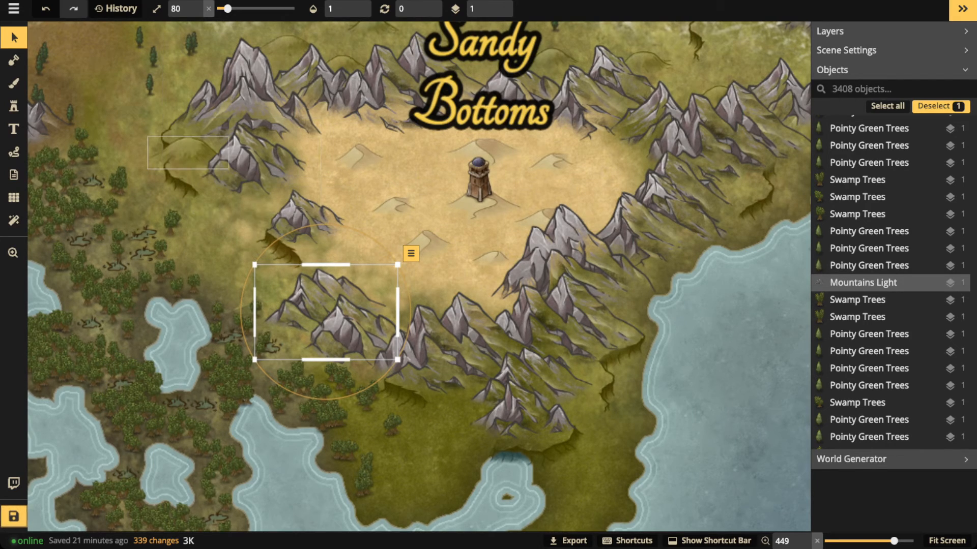
pyautogui.click(190, 153)
pyautogui.moveTo(190, 152); pyautogui.dragTo(225, 216)
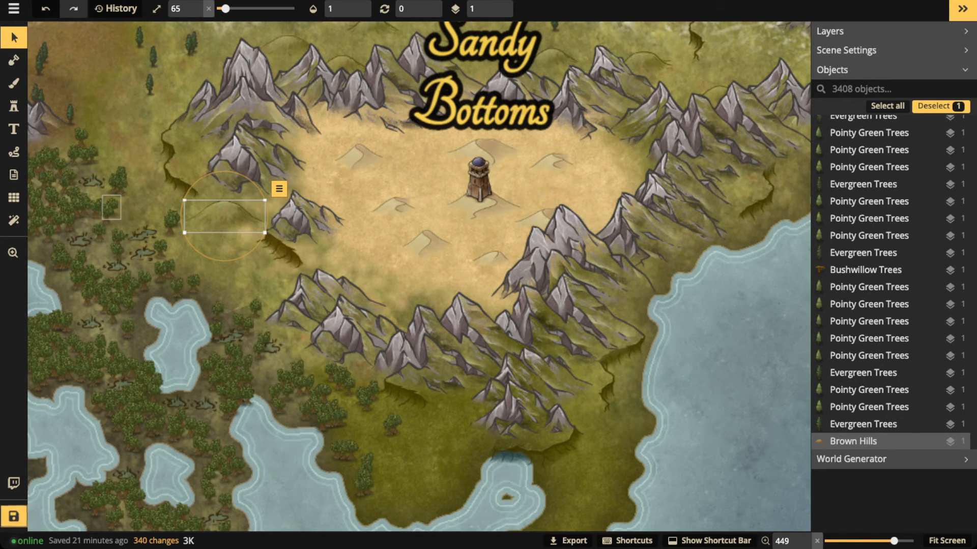
pyautogui.press('Escape')
# Show the #1 (2) title group by setting its opacity to 1, and delete the group.
pyautogui.scroll(-3, 391, 206)
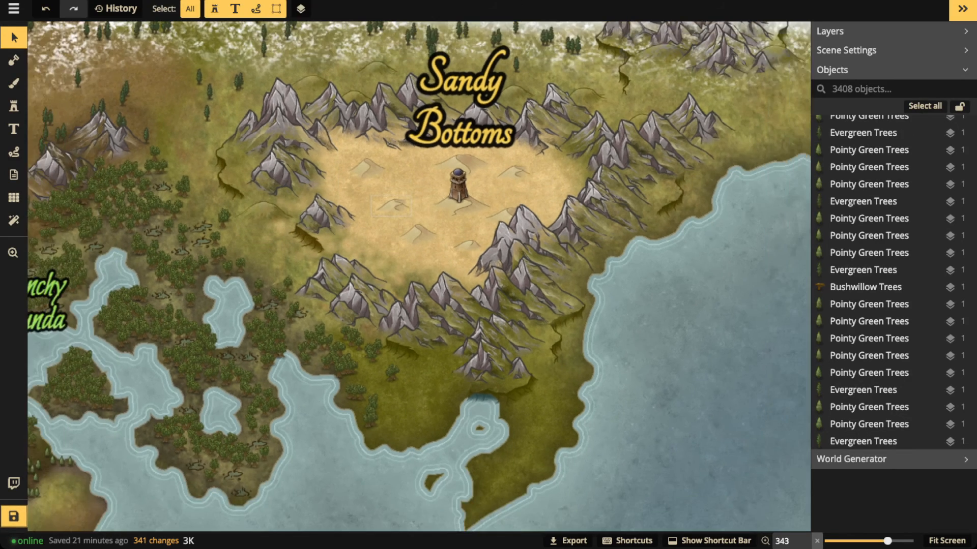
pyautogui.scroll(-4, 392, 201)
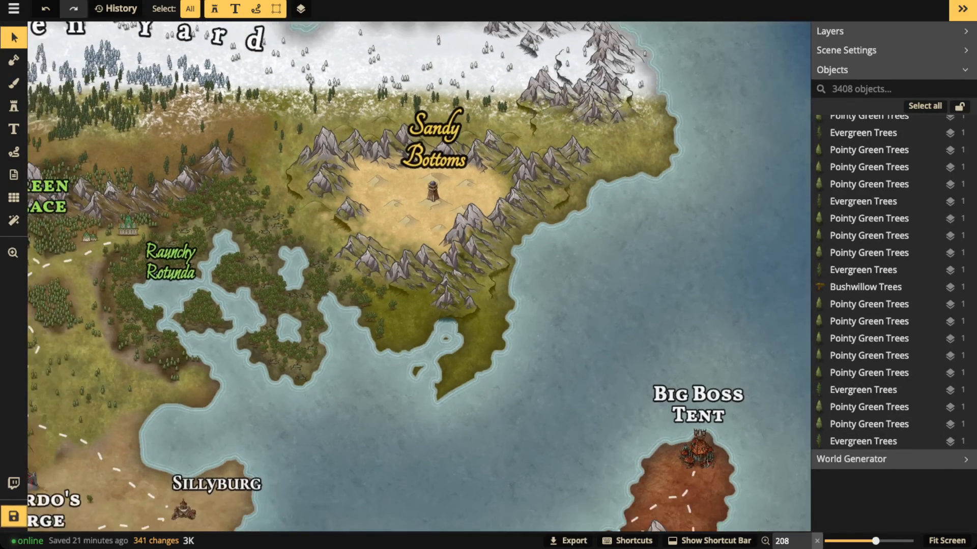
pyautogui.scroll(-4, 399, 183)
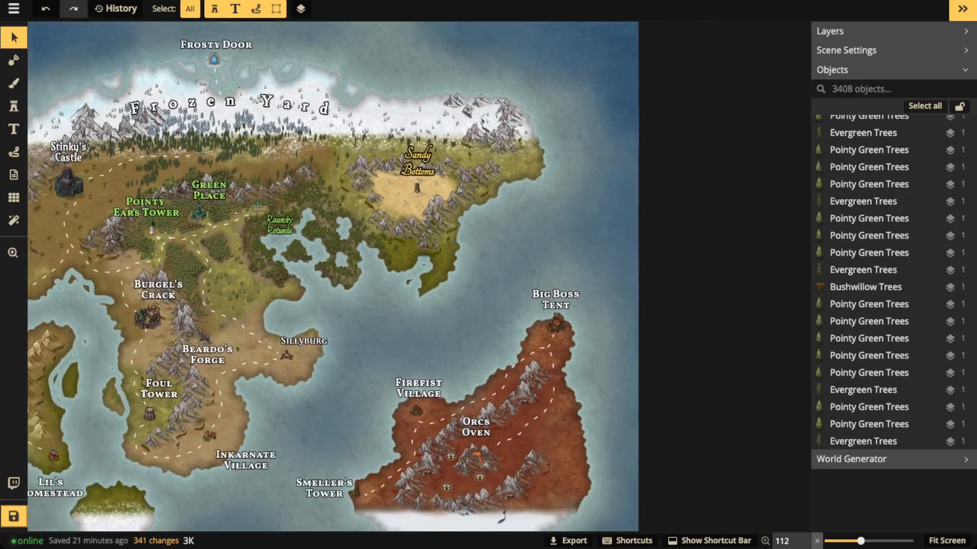
pyautogui.click(14, 253)
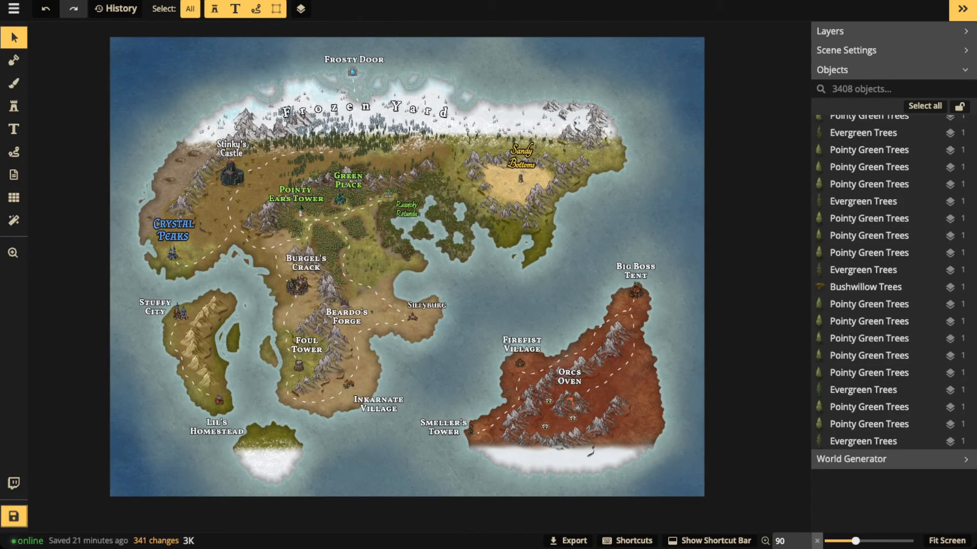
pyautogui.moveTo(971, 324); pyautogui.dragTo(971, 101)
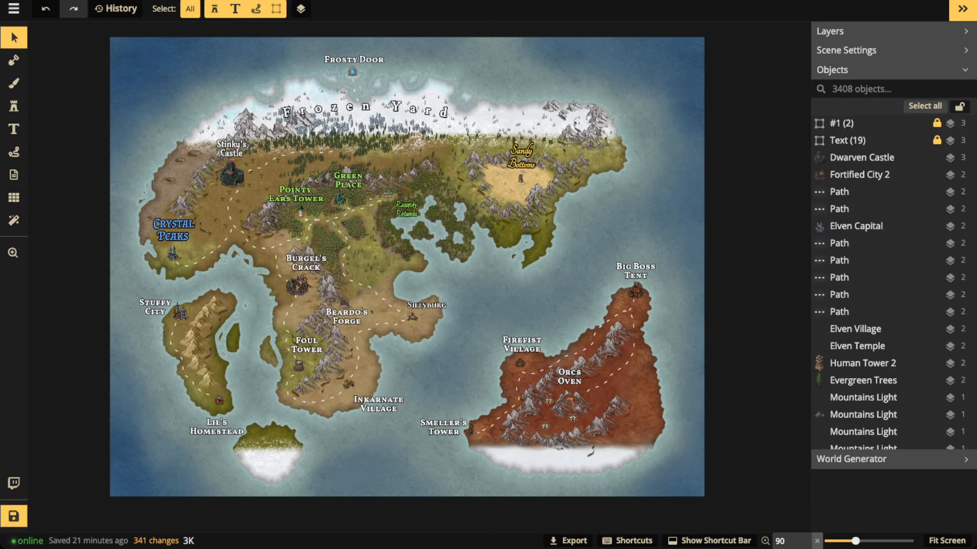
pyautogui.click(855, 124)
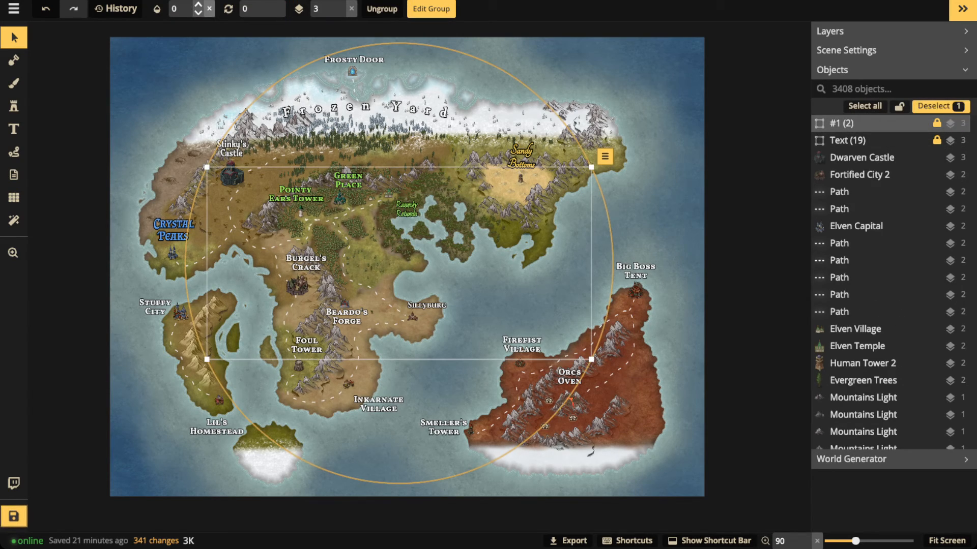
pyautogui.click(209, 8)
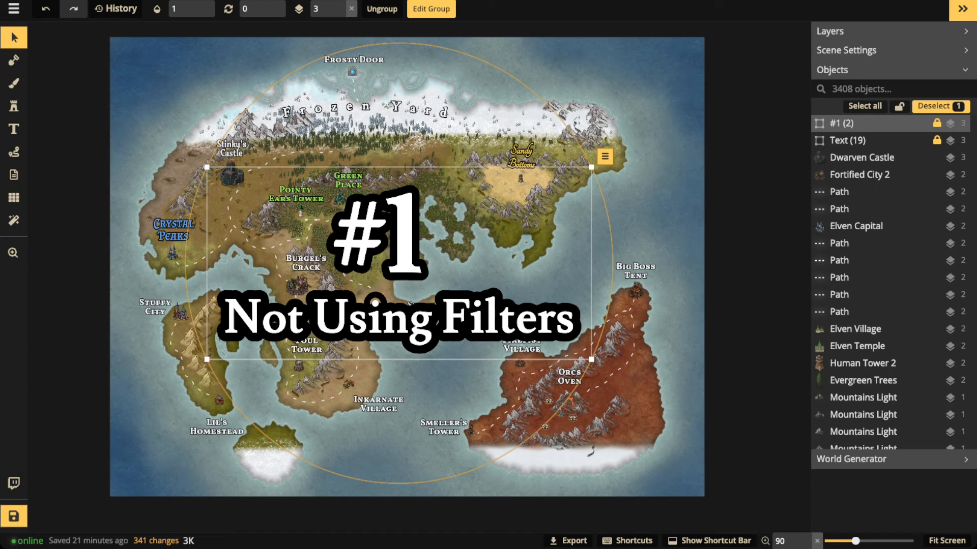
pyautogui.press('Delete')
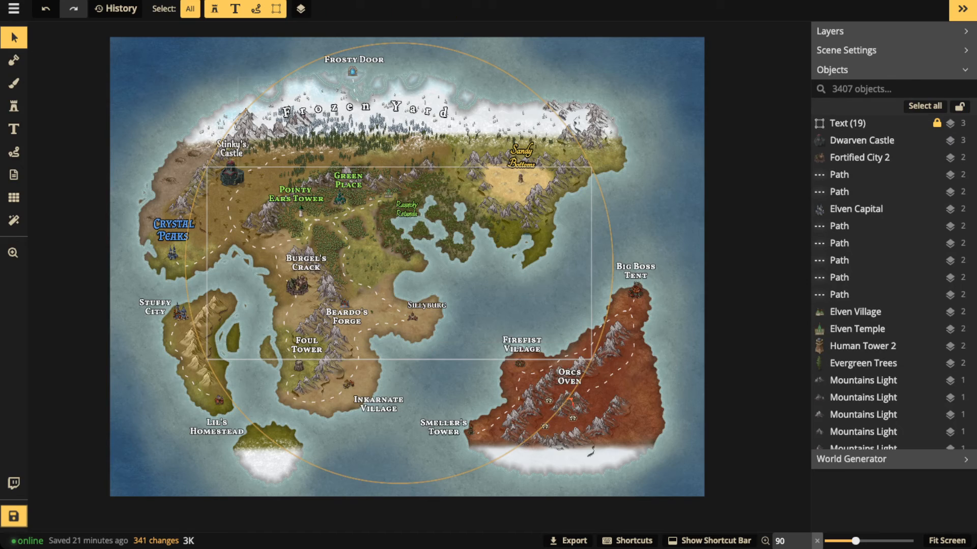
# Add the Clarity color filter to the map, and switch all filters off and on again to compare.
pyautogui.click(14, 221)
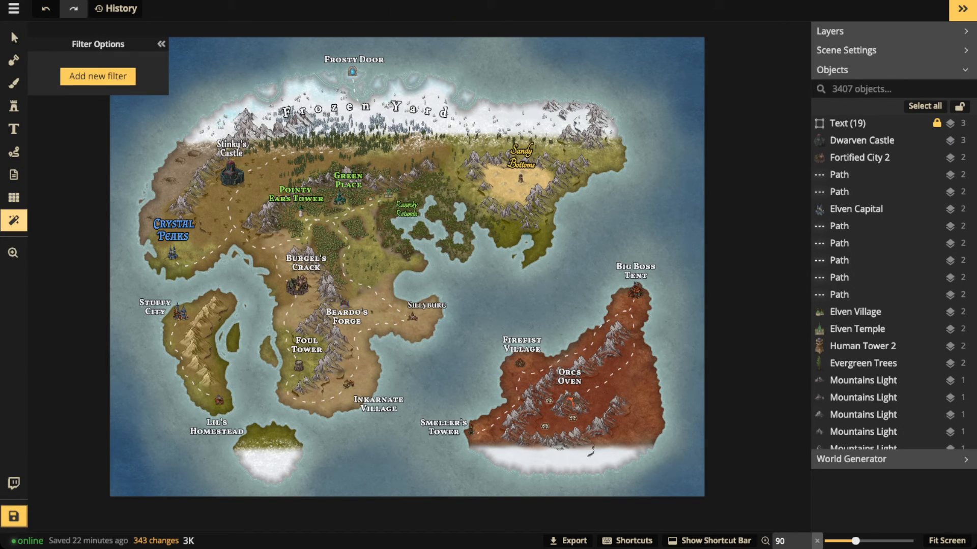
pyautogui.click(98, 76)
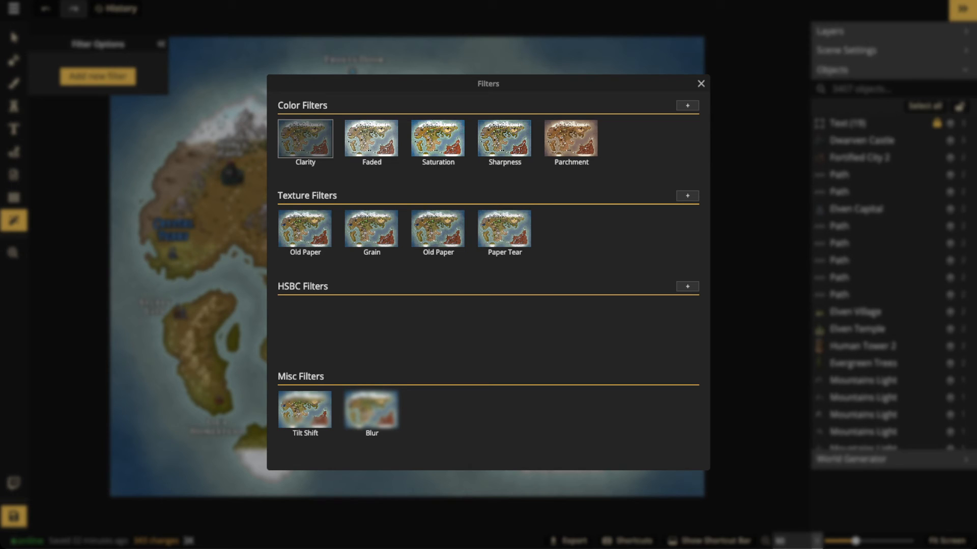
pyautogui.click(306, 139)
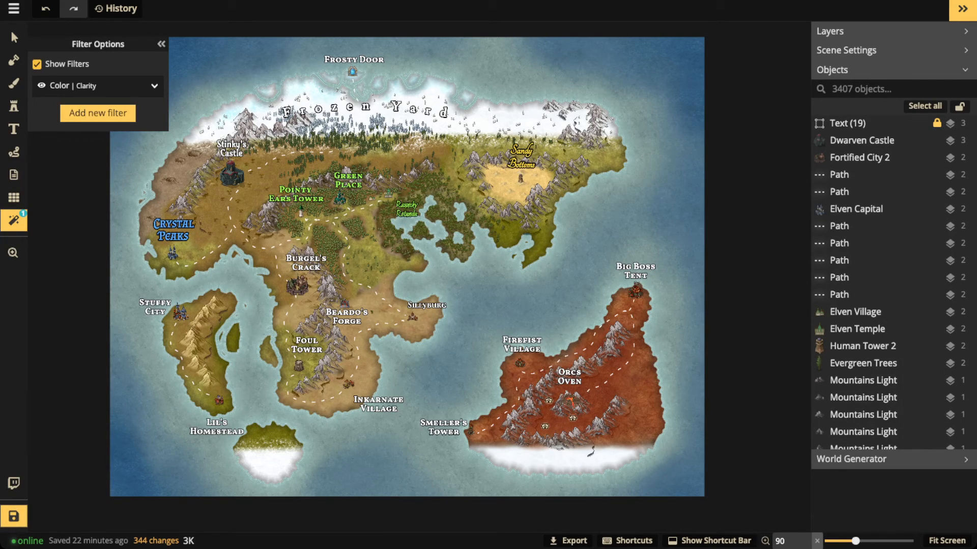
pyautogui.click(37, 65)
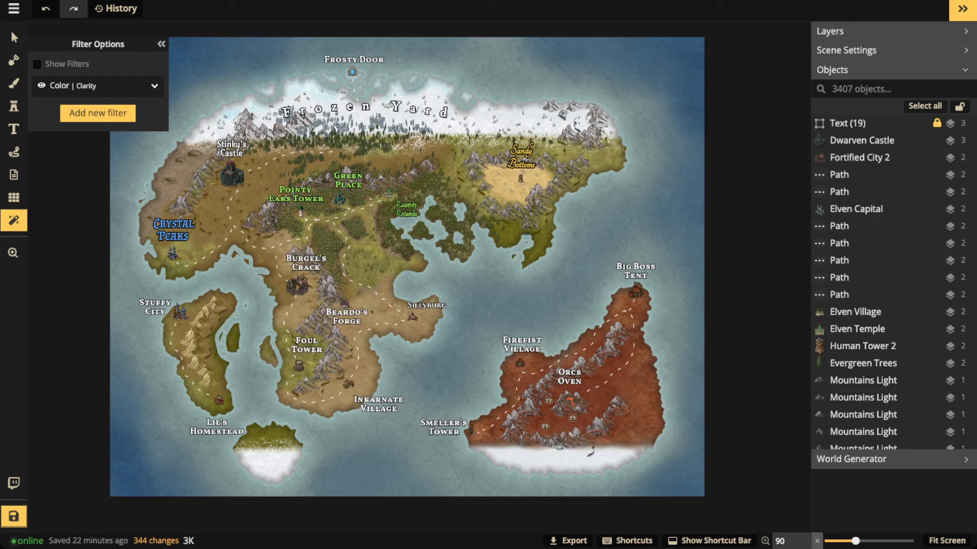
pyautogui.click(38, 65)
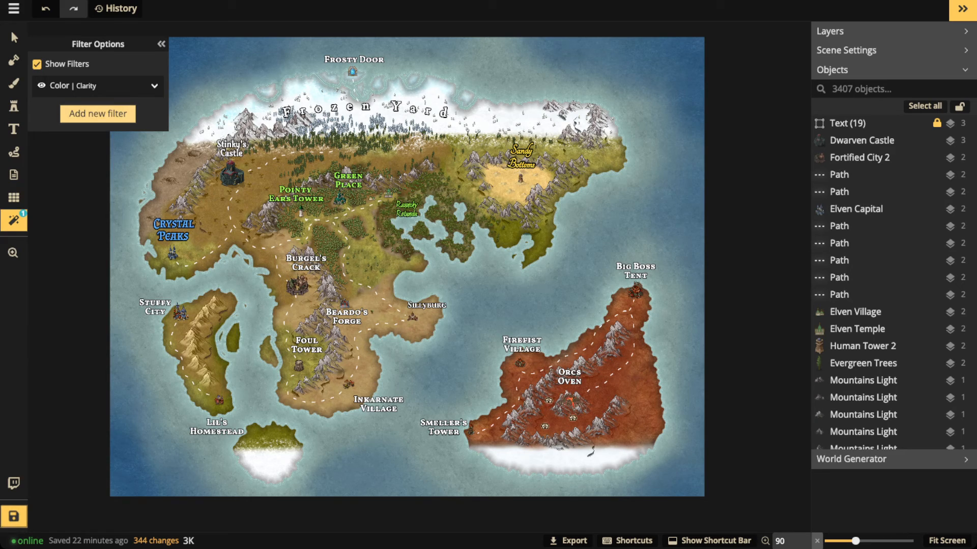
# Add a custom texture filter using the dark-edged vignette texture from the Fantasy Battlemaps 2.0 filters.
pyautogui.click(98, 113)
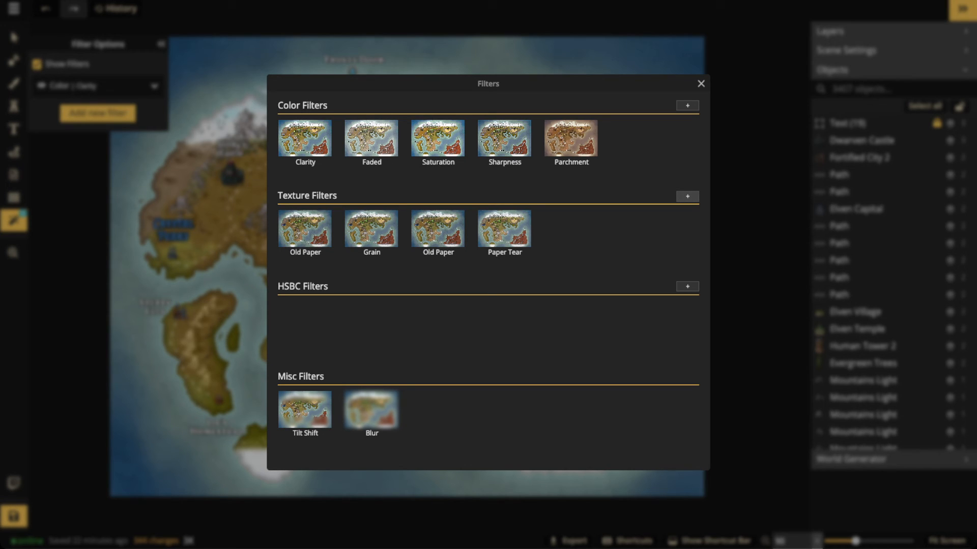
pyautogui.click(688, 196)
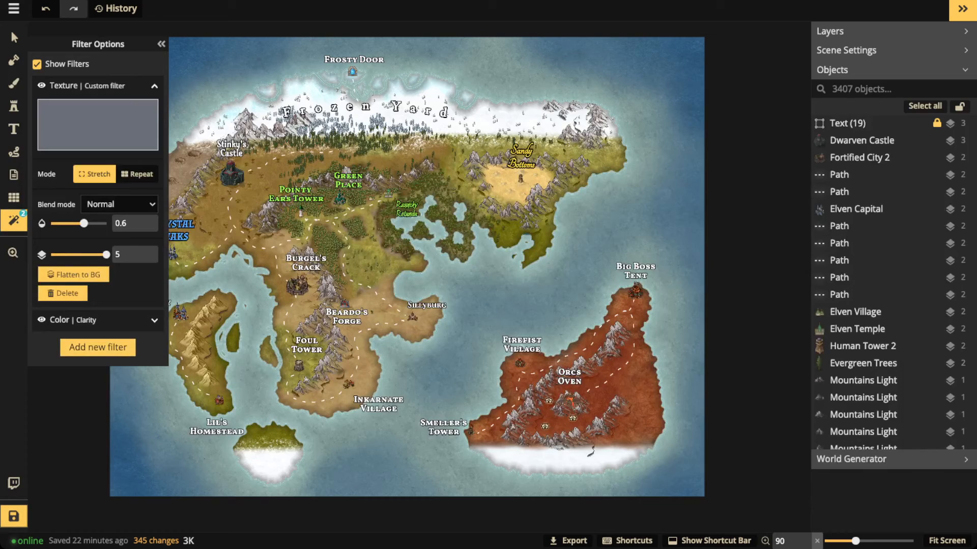
pyautogui.click(98, 129)
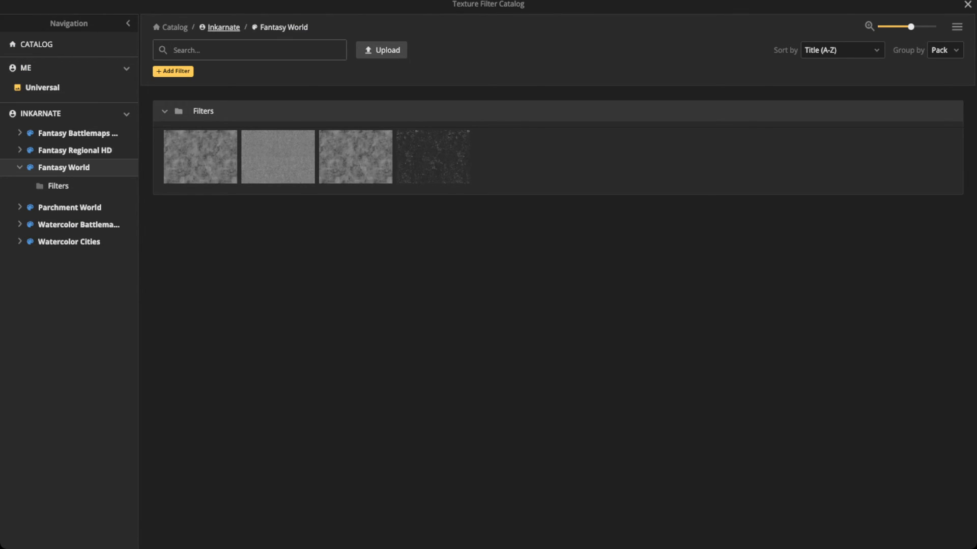
pyautogui.click(224, 27)
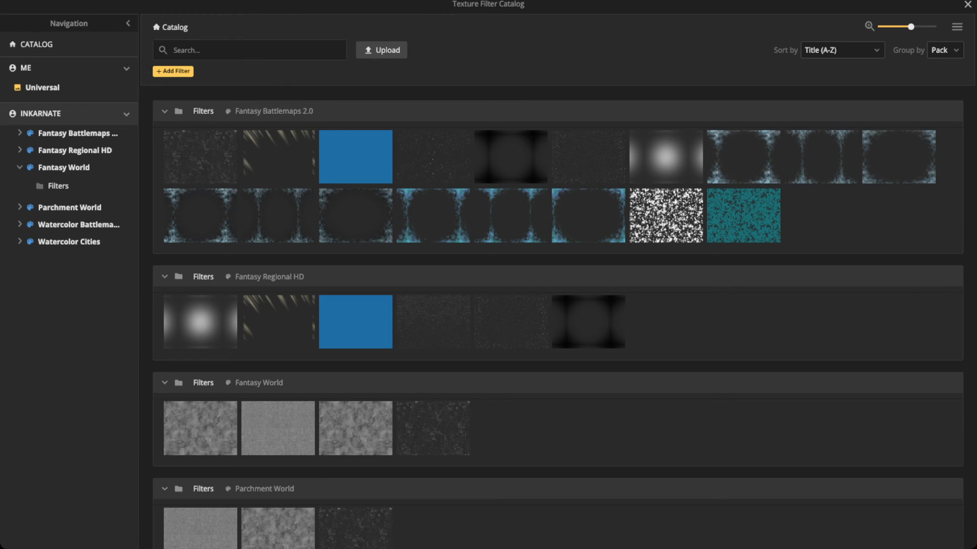
pyautogui.scroll(-5, 559, 320)
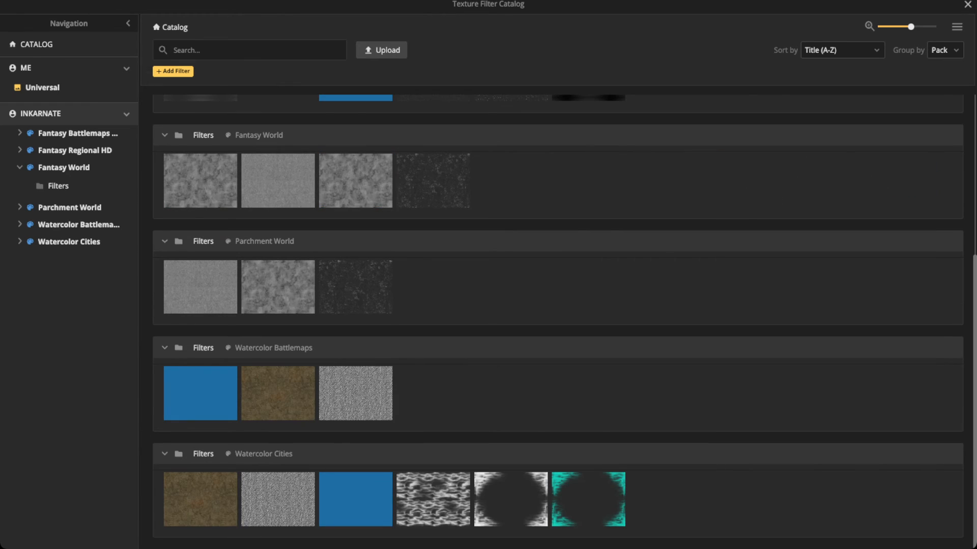
pyautogui.scroll(5, 560, 321)
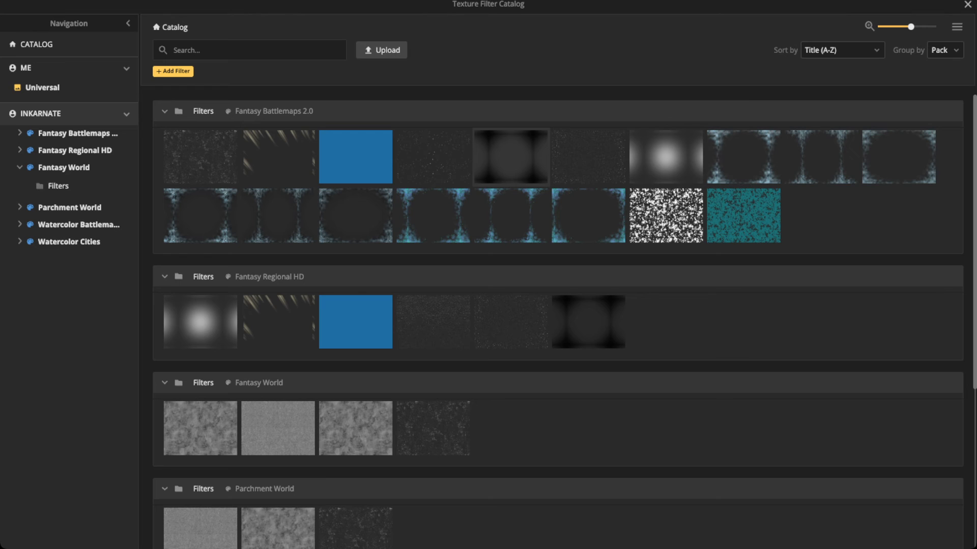
pyautogui.click(510, 157)
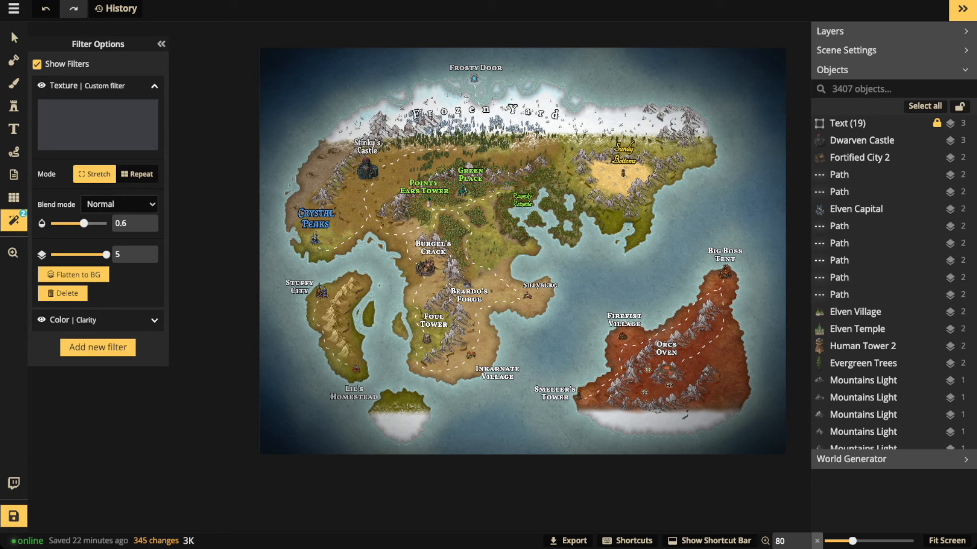
# Set the vignette filter's opacity to 1, and try the Overlay blend mode before returning it to Normal.
pyautogui.moveTo(84, 223); pyautogui.dragTo(107, 223)
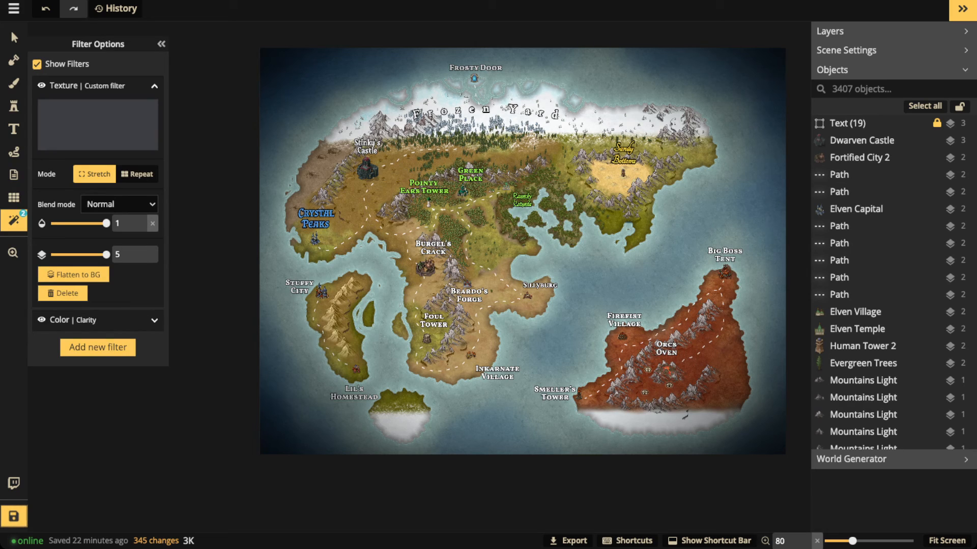
pyautogui.click(120, 204)
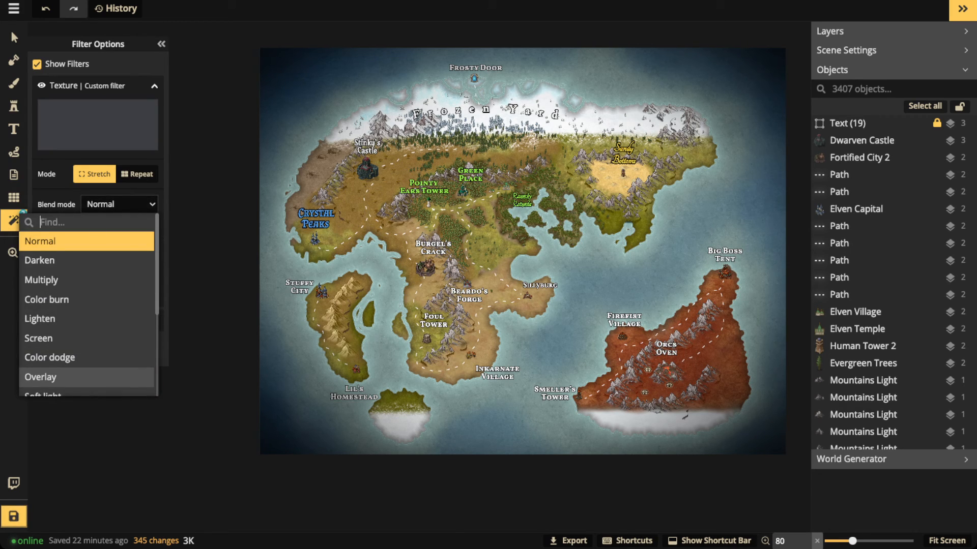
pyautogui.click(41, 377)
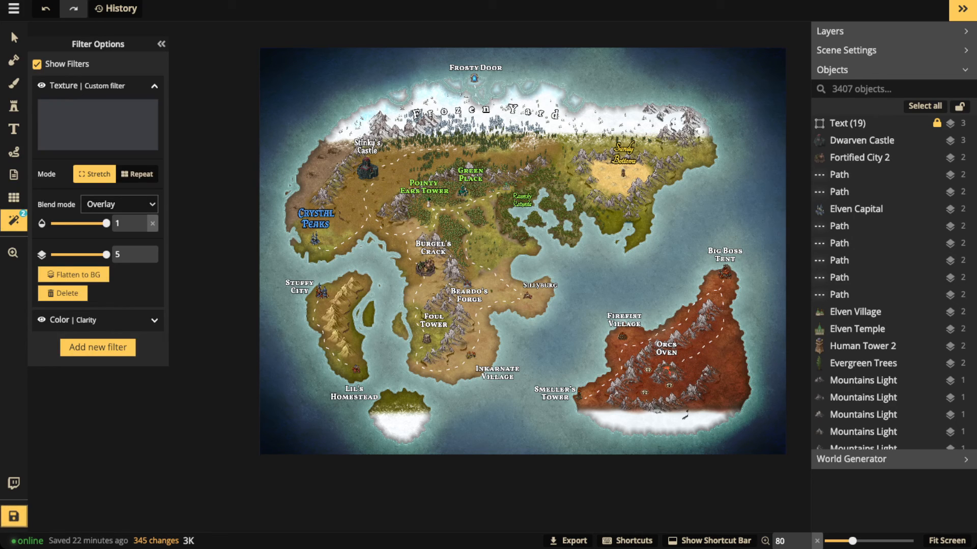
pyautogui.click(120, 205)
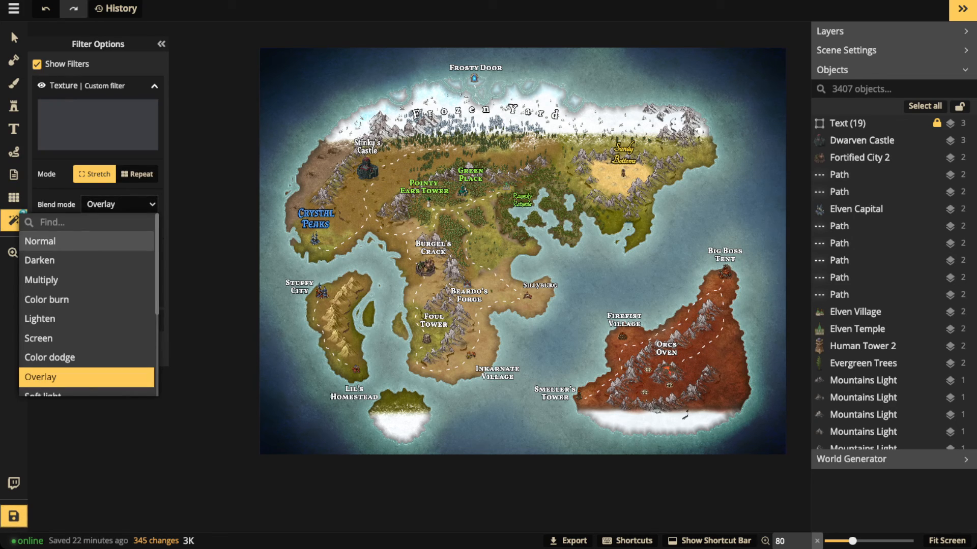
pyautogui.click(86, 241)
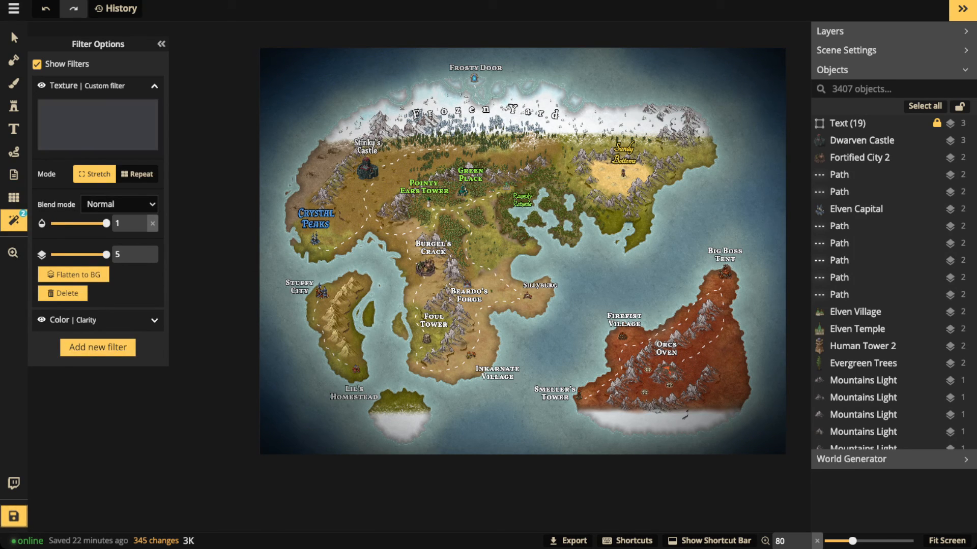
# Add a second custom texture filter with the third Fantasy World texture, and set its blend mode to Overlay.
pyautogui.click(98, 349)
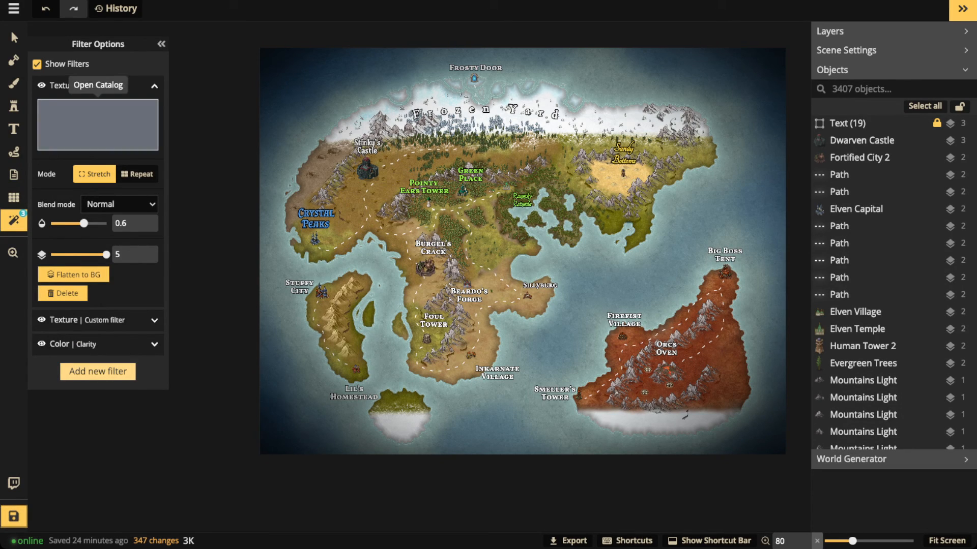
pyautogui.click(97, 125)
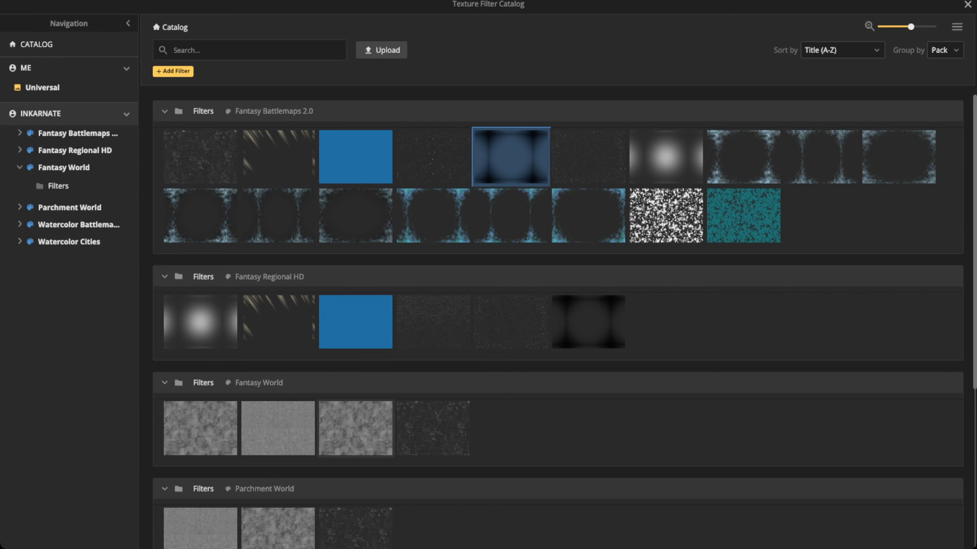
pyautogui.click(356, 429)
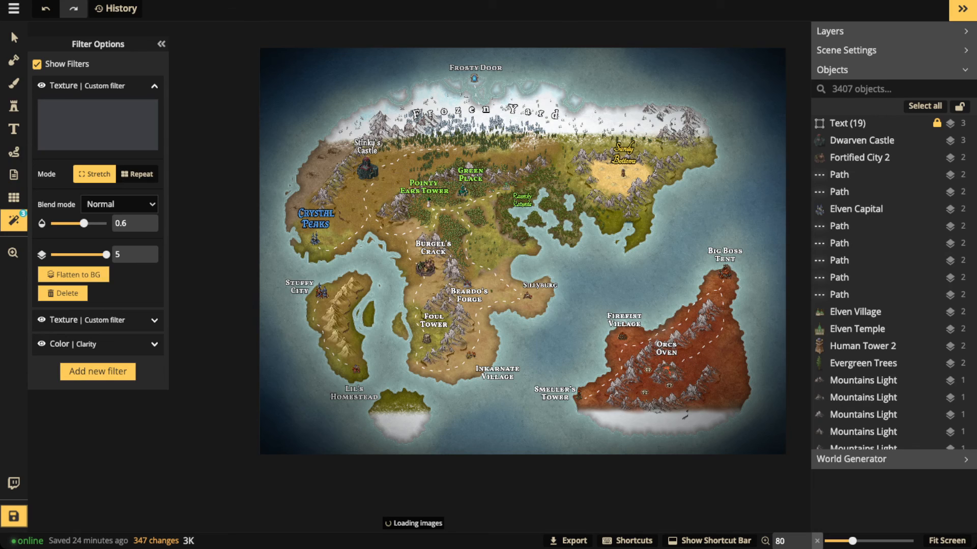
pyautogui.click(119, 205)
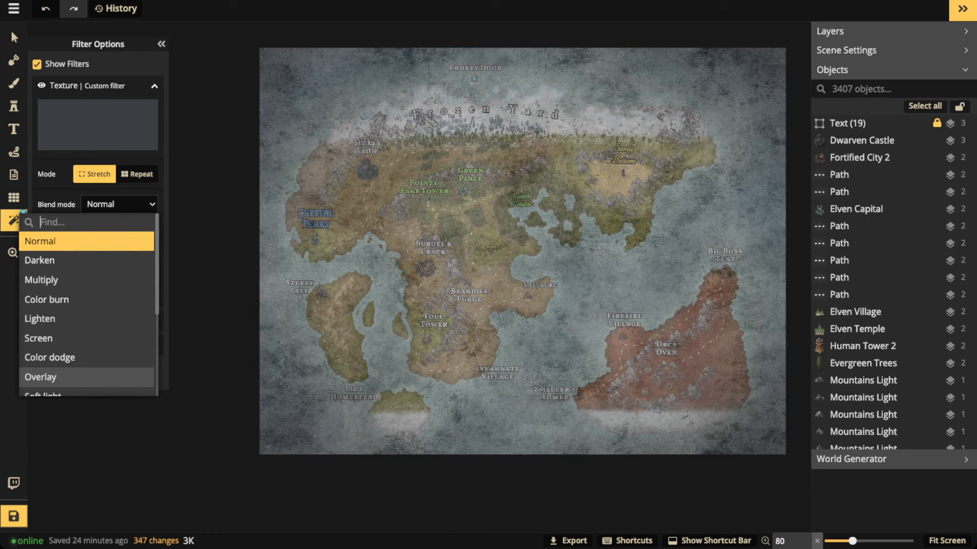
pyautogui.click(51, 377)
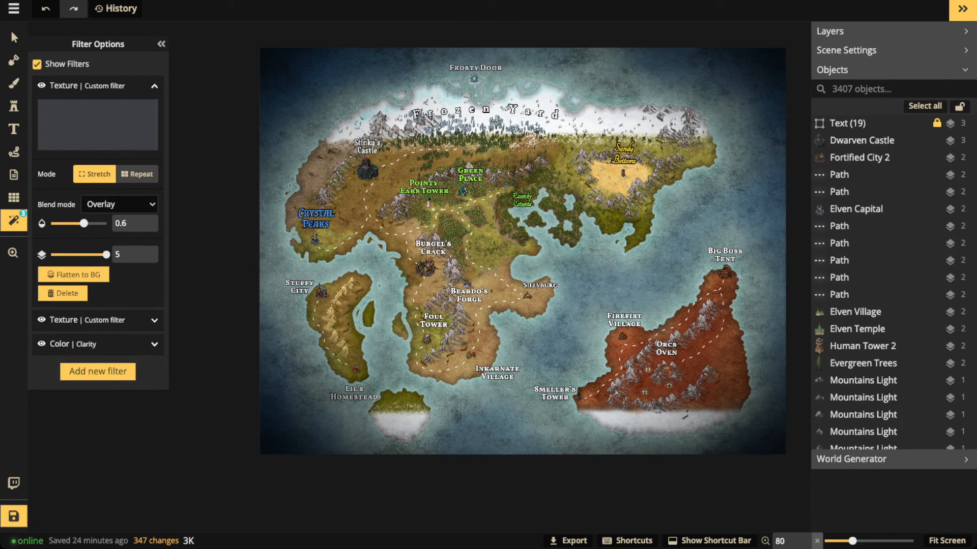
# Set the new texture filter to Repeat mode with size 31 and layer -5, and inspect it on the map.
pyautogui.click(137, 174)
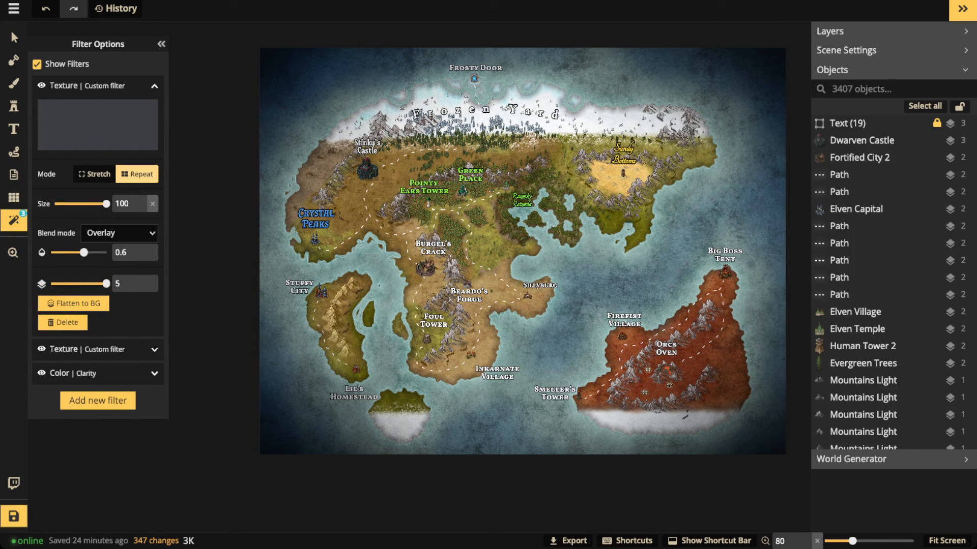
pyautogui.moveTo(106, 203); pyautogui.dragTo(67, 204)
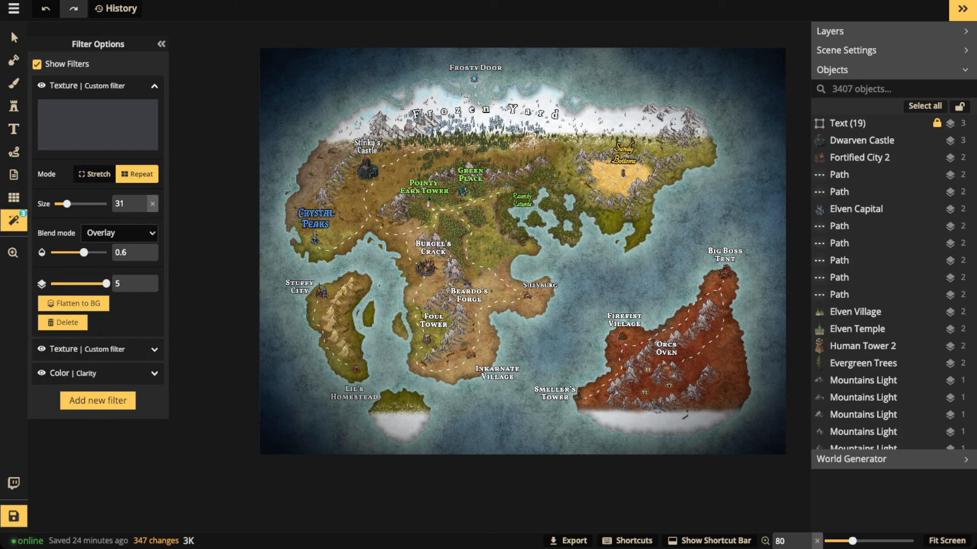
pyautogui.moveTo(106, 283); pyautogui.dragTo(51, 283)
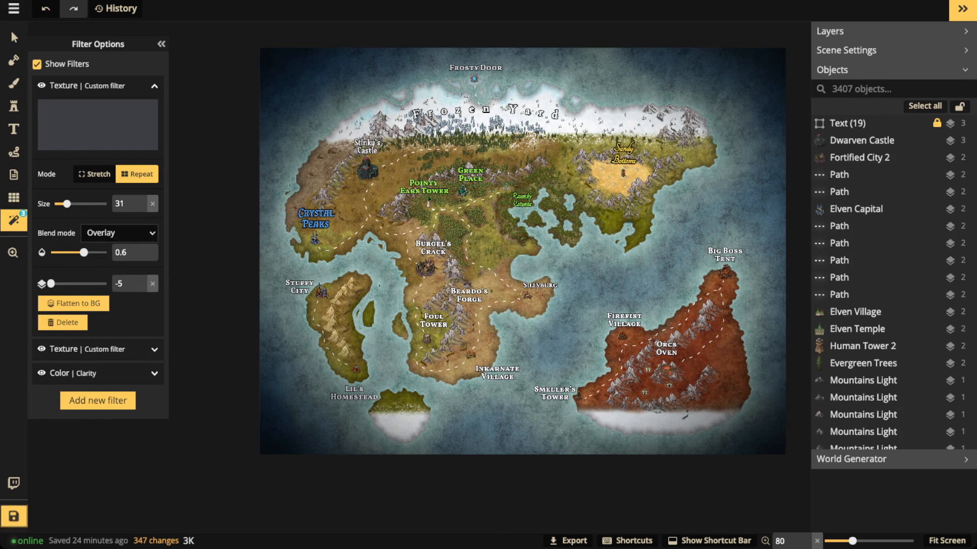
pyautogui.scroll(2, 710, 179)
pyautogui.scroll(5, 710, 180)
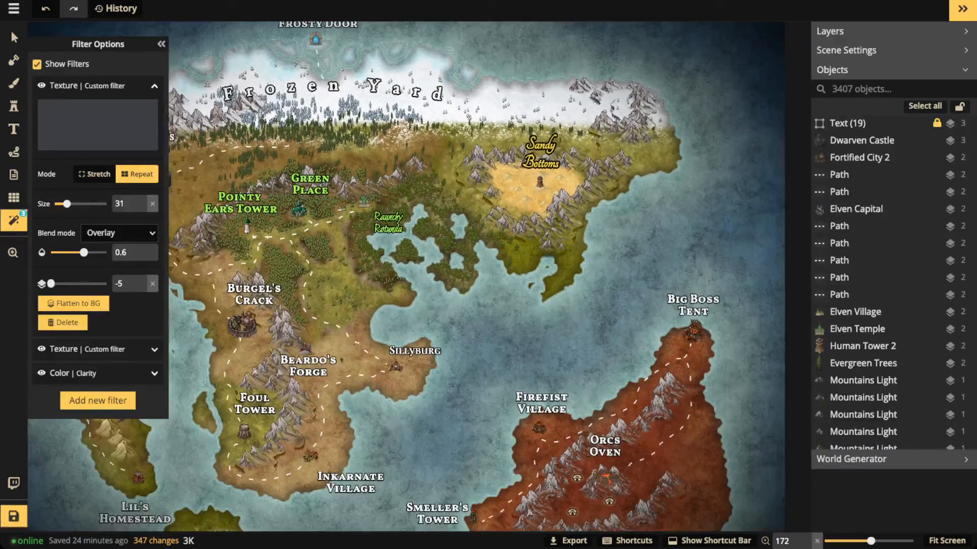
pyautogui.scroll(-2, 466, 153)
pyautogui.moveTo(466, 152); pyautogui.dragTo(589, 130)
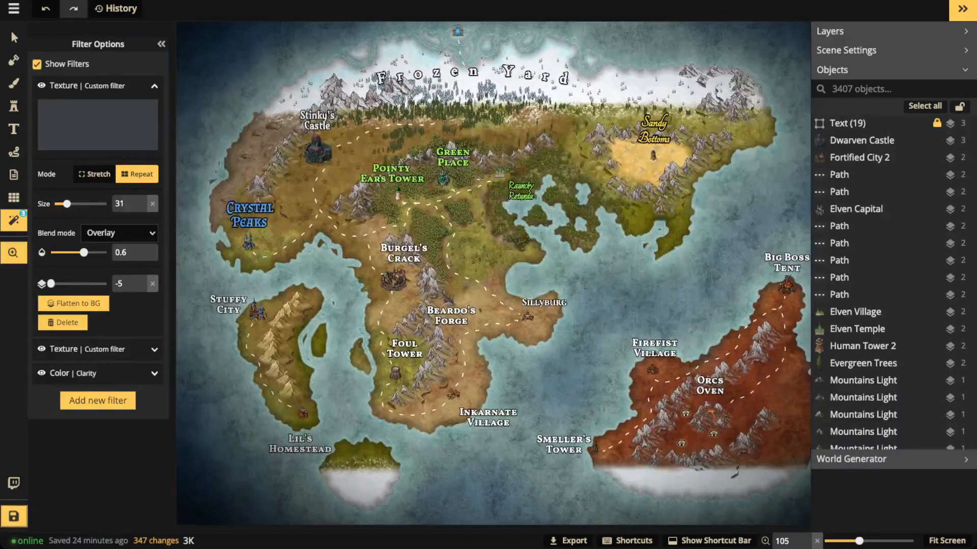
# Replace the repeating filter's texture with the bright-centred glow texture from the Fantasy Regional HD filters.
pyautogui.click(97, 125)
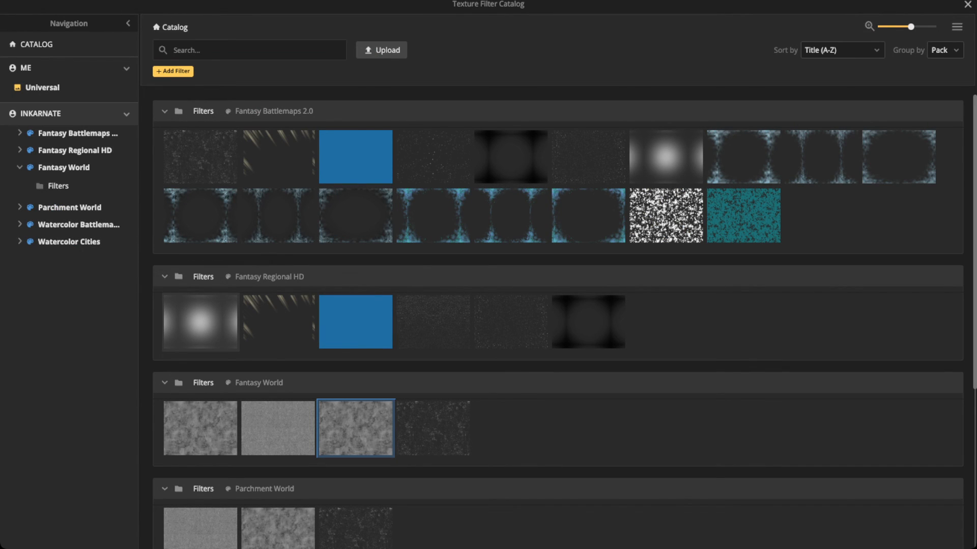
pyautogui.click(200, 322)
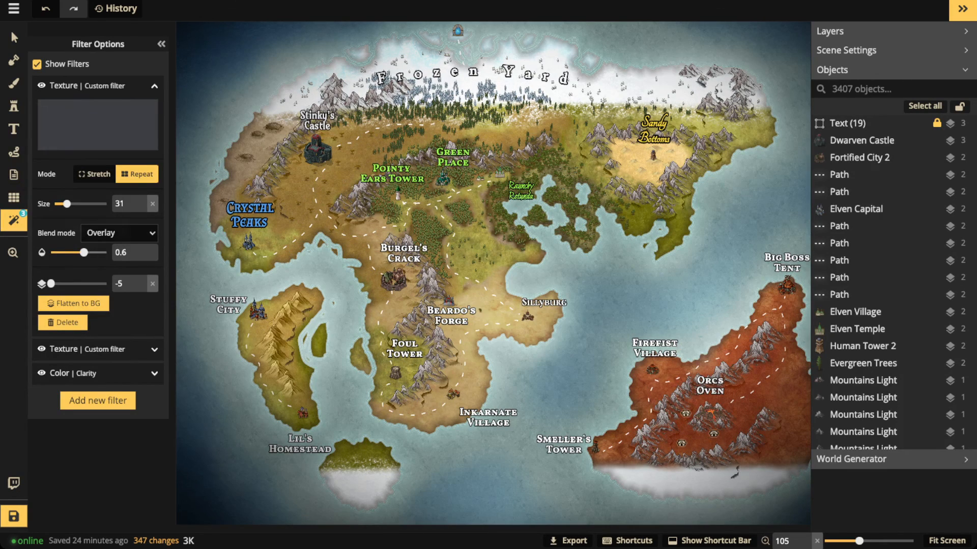
pyautogui.scroll(-3, 488, 204)
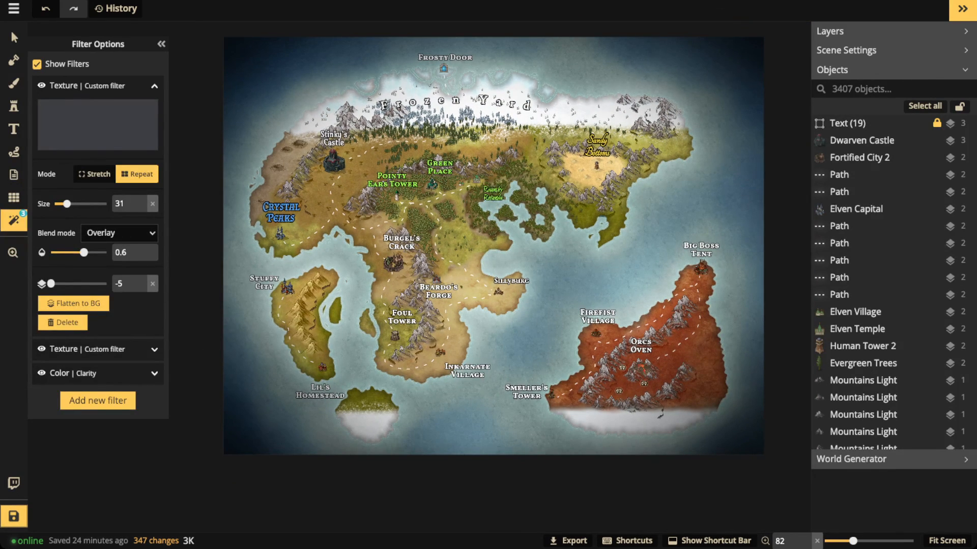